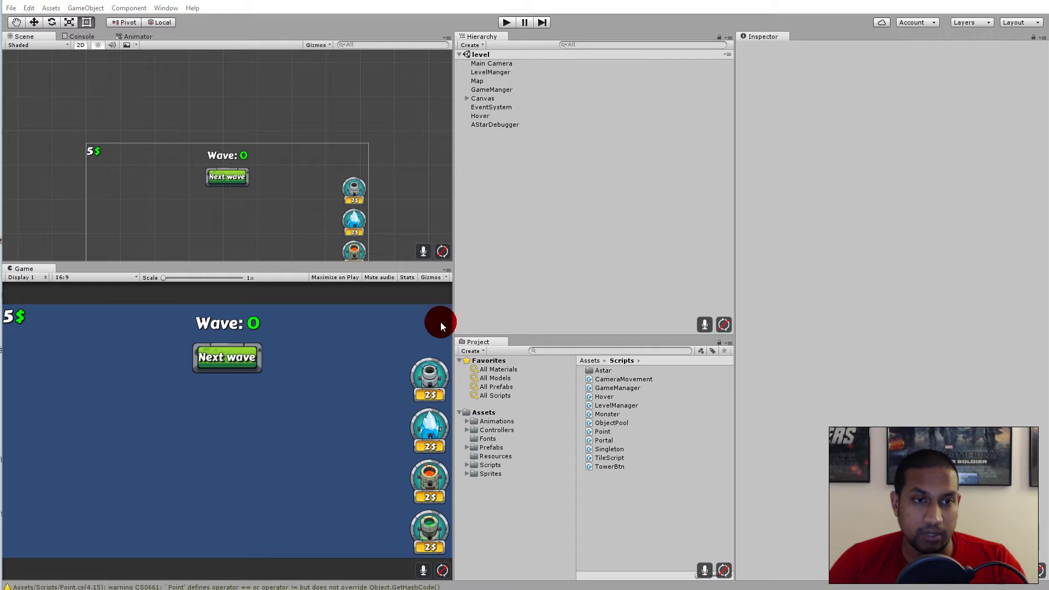
Step: Find the Healthbar sprite sheet in the Sprites/UI assets folder and look at its sprite contents
left_click(490, 473)
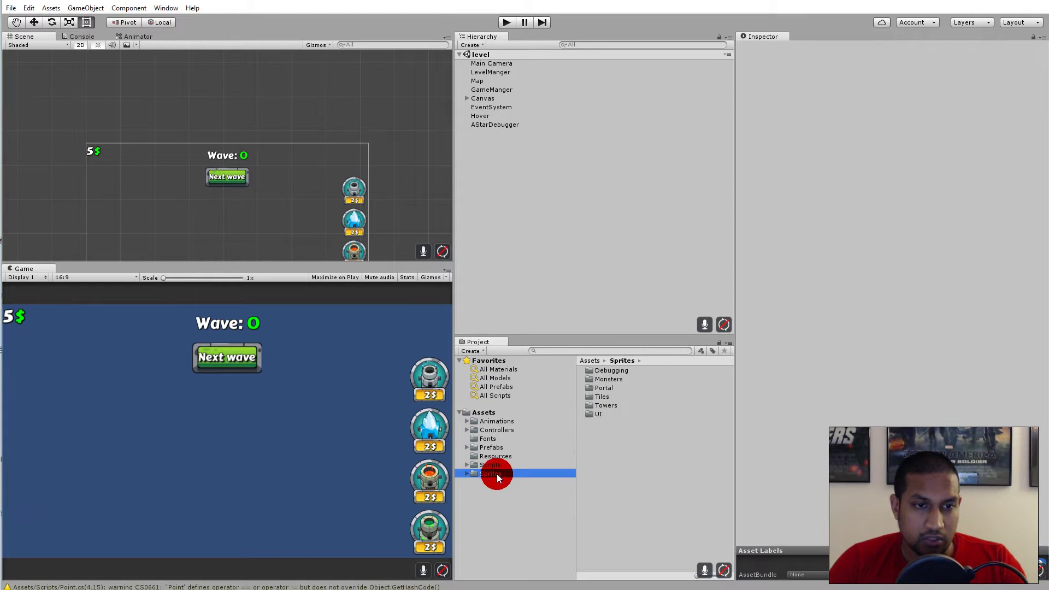
double_click(608, 416)
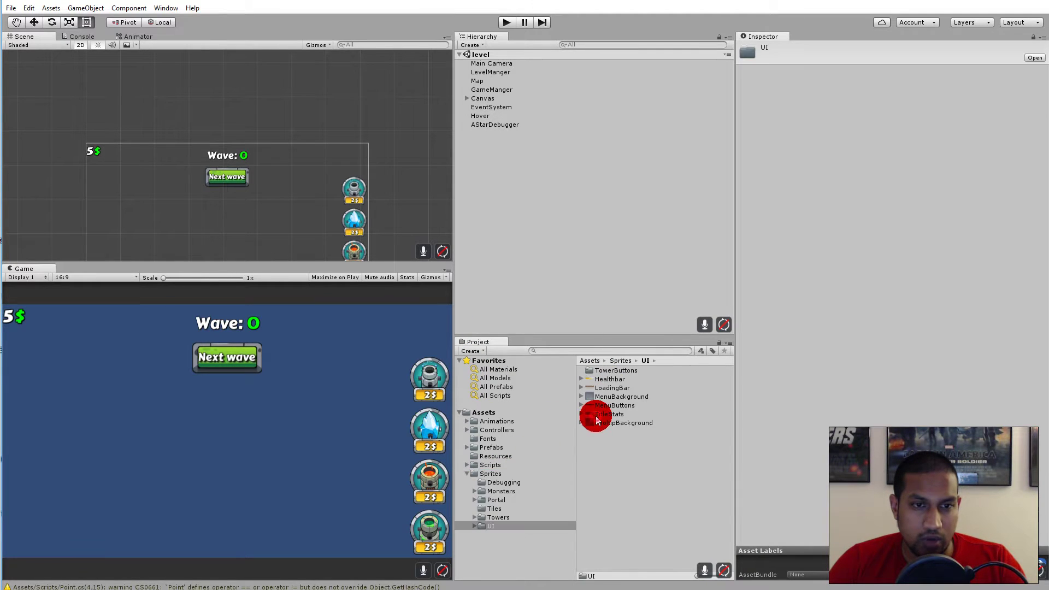
left_click(606, 379)
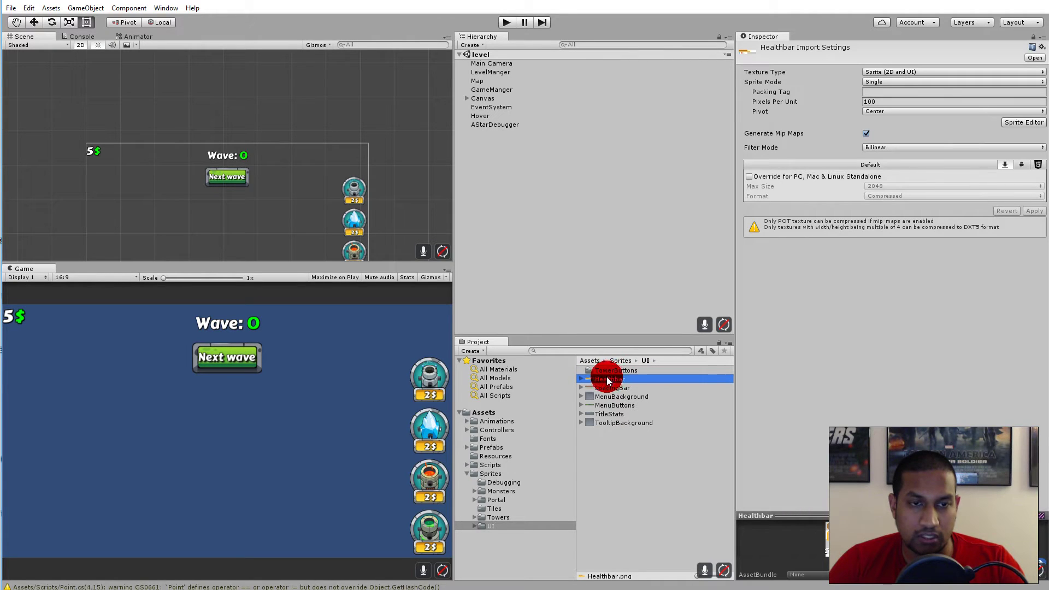
left_click(581, 379)
left_click(581, 379)
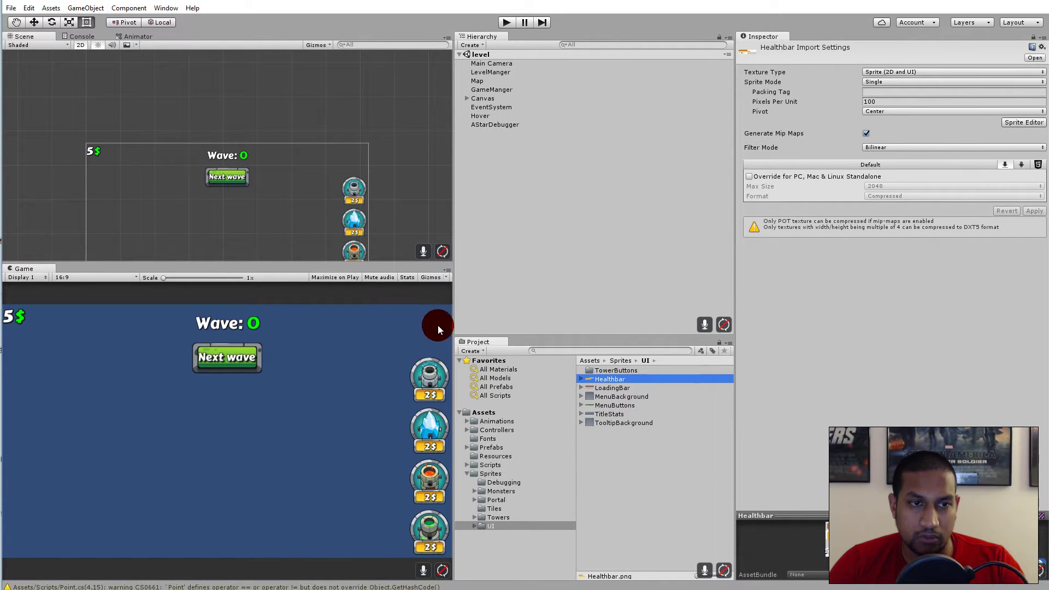
Step: Set the Healthbar texture's sprite mode to Multiple, apply the import settings and open it in the Sprite Editor
left_click(612, 376)
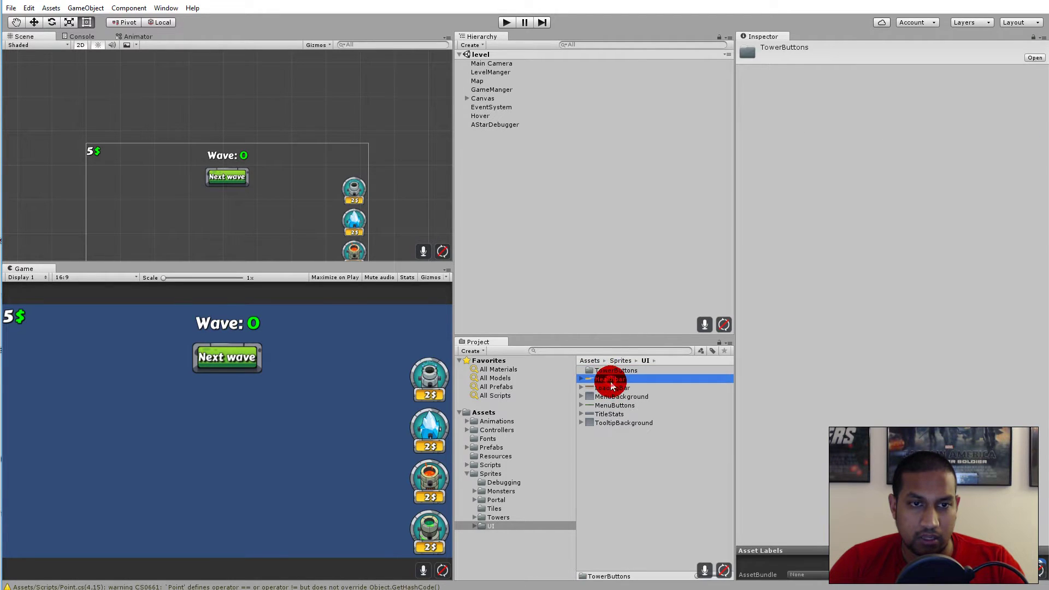
left_click(875, 82)
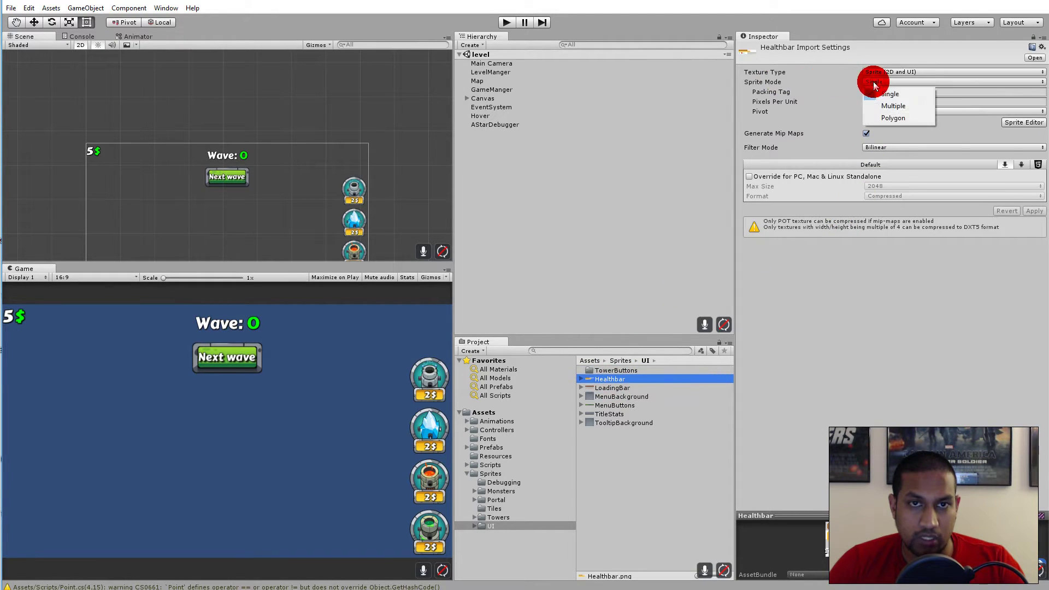
left_click(895, 106)
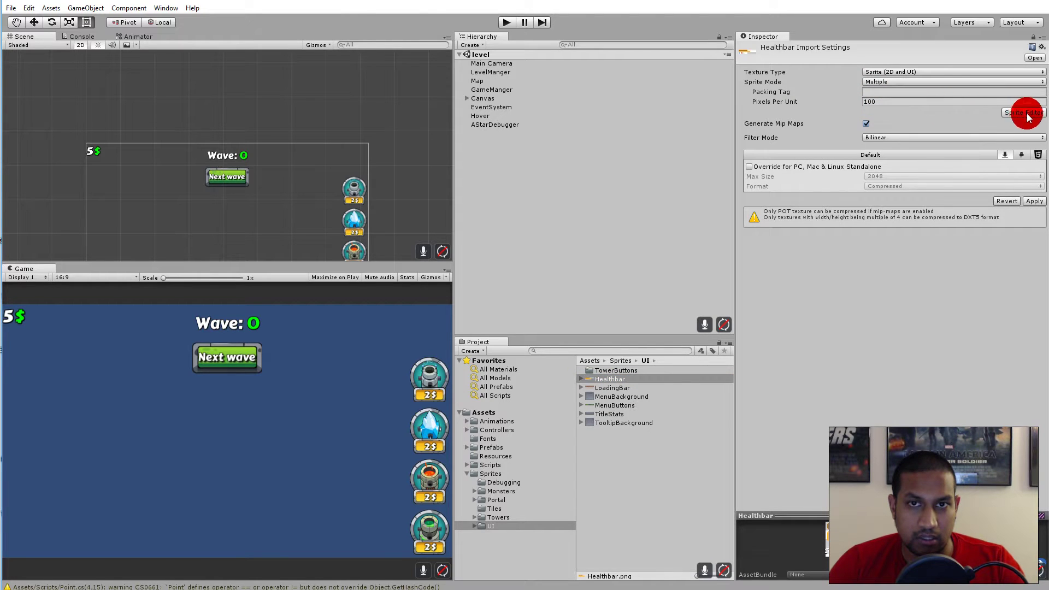
left_click(1025, 113)
left_click(556, 325)
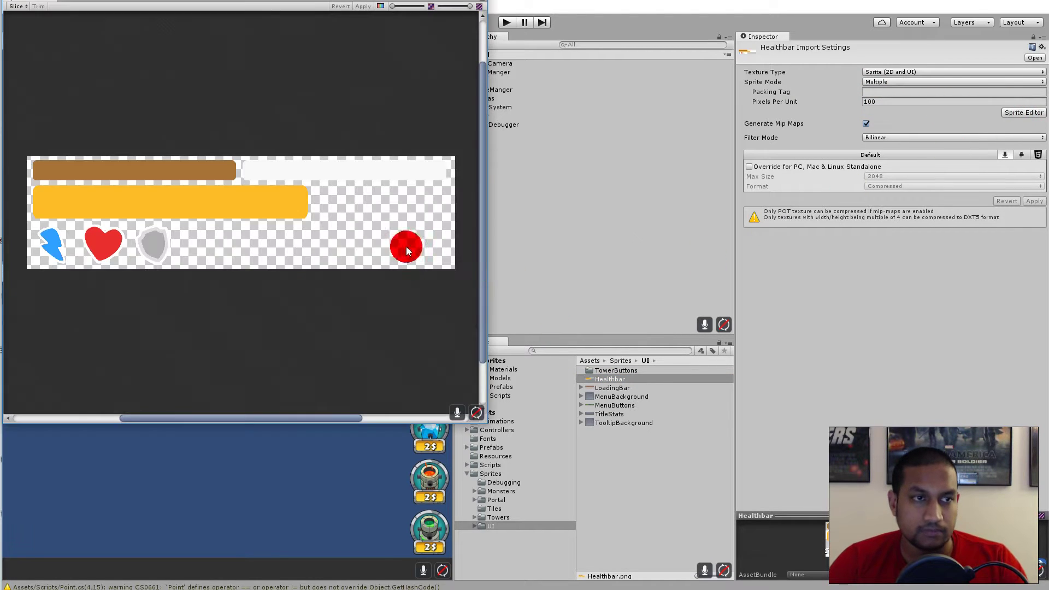
Step: Slice the Healthbar sheet into separate sprites, apply the slicing and close the Sprite Editor
left_click(17, 6)
left_click(95, 80)
left_click(286, 66)
left_click(361, 6)
left_click(983, 25)
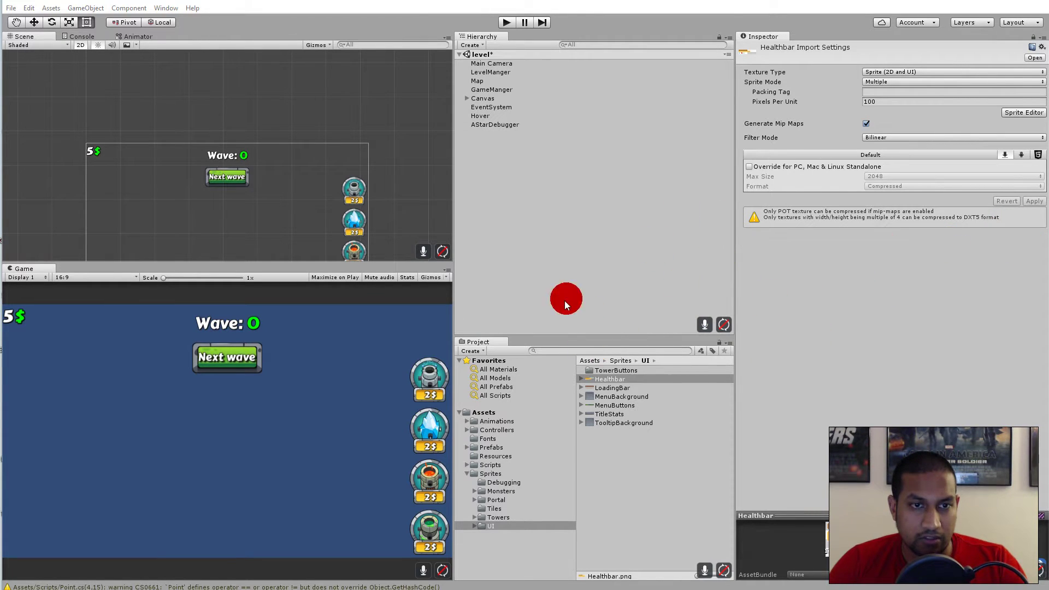
Step: Add a UI Image as a child of the Canvas
left_click(467, 98)
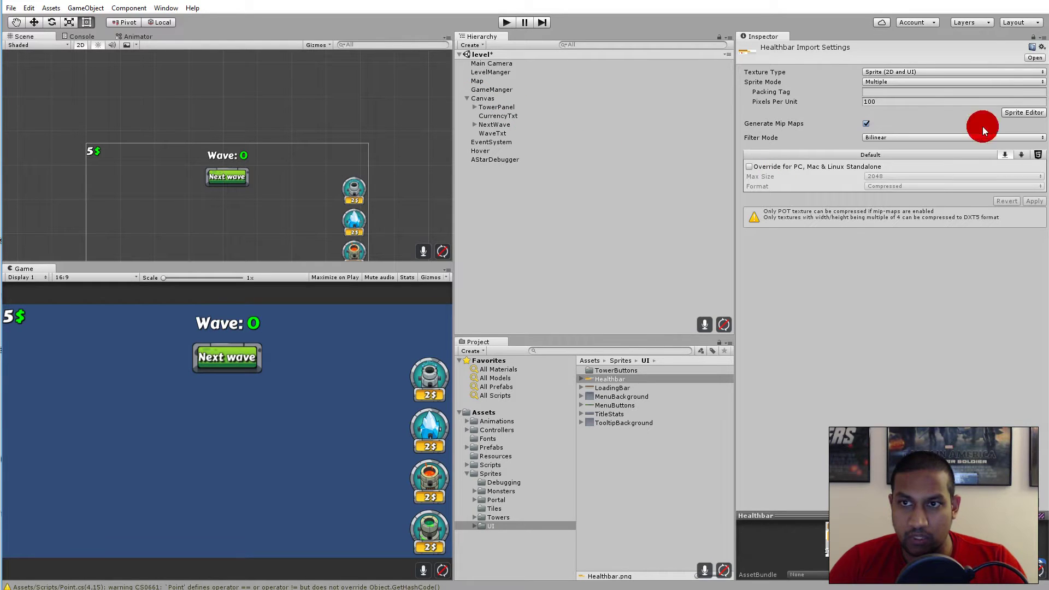
right_click(483, 99)
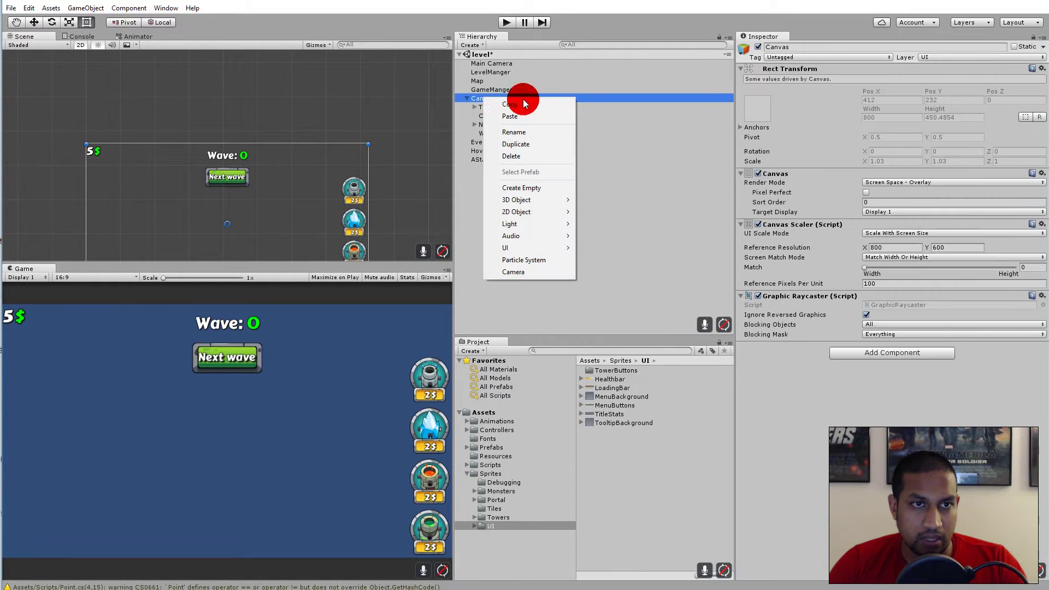
mouse_move(526, 247)
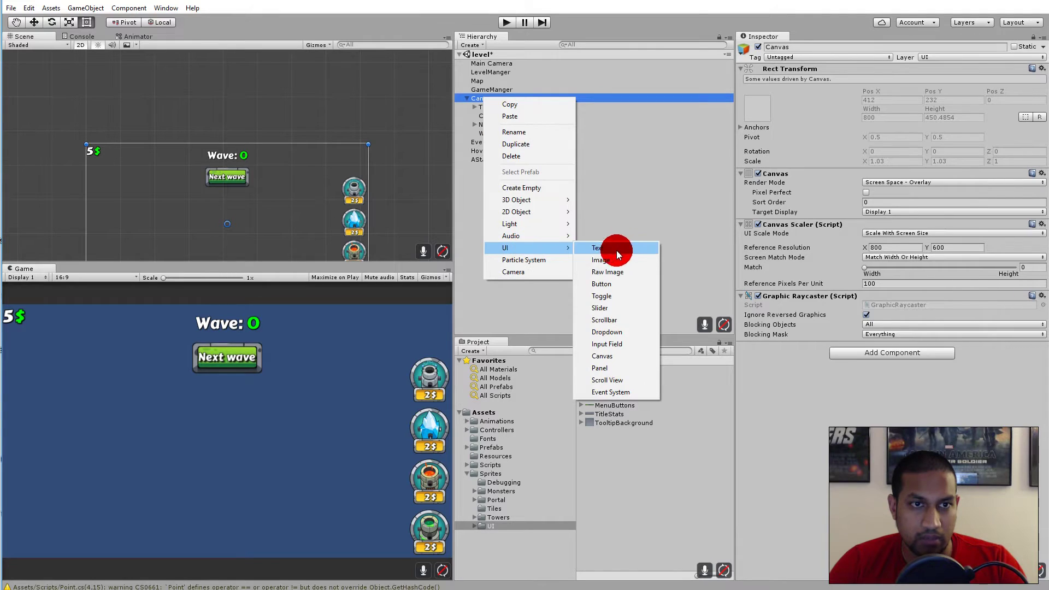
left_click(626, 260)
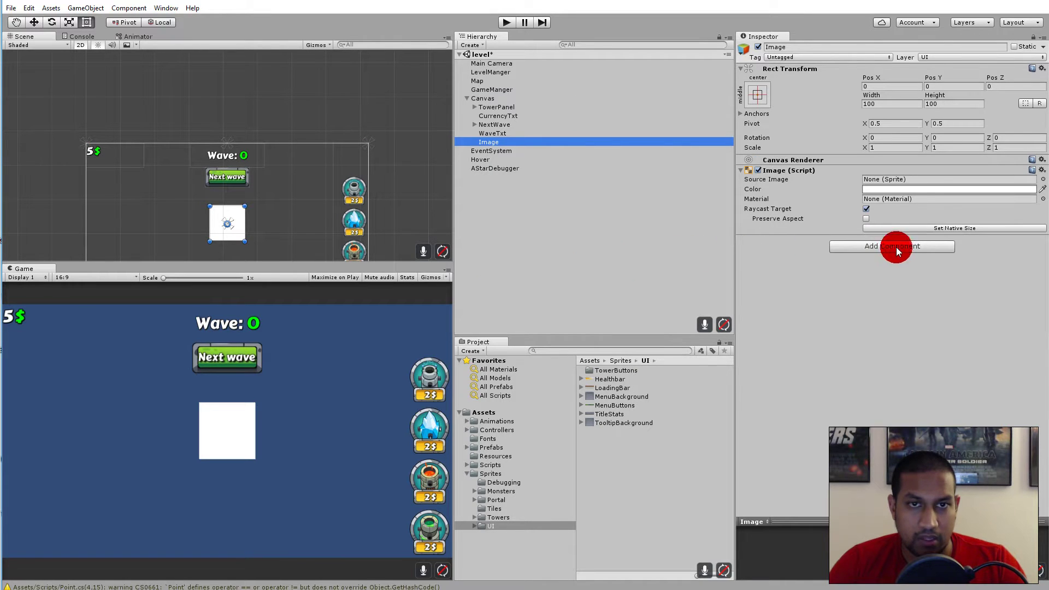
Step: Assign the red heart sprite Healthbar_4 as the new Image's source image and set the Image to its native size
left_click(1042, 180)
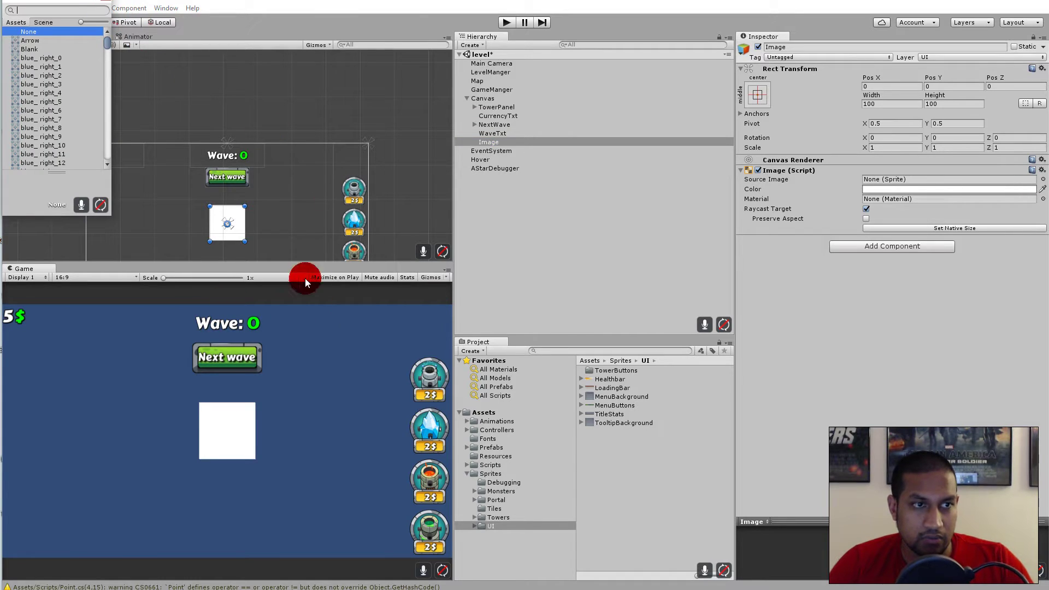
left_click(580, 252)
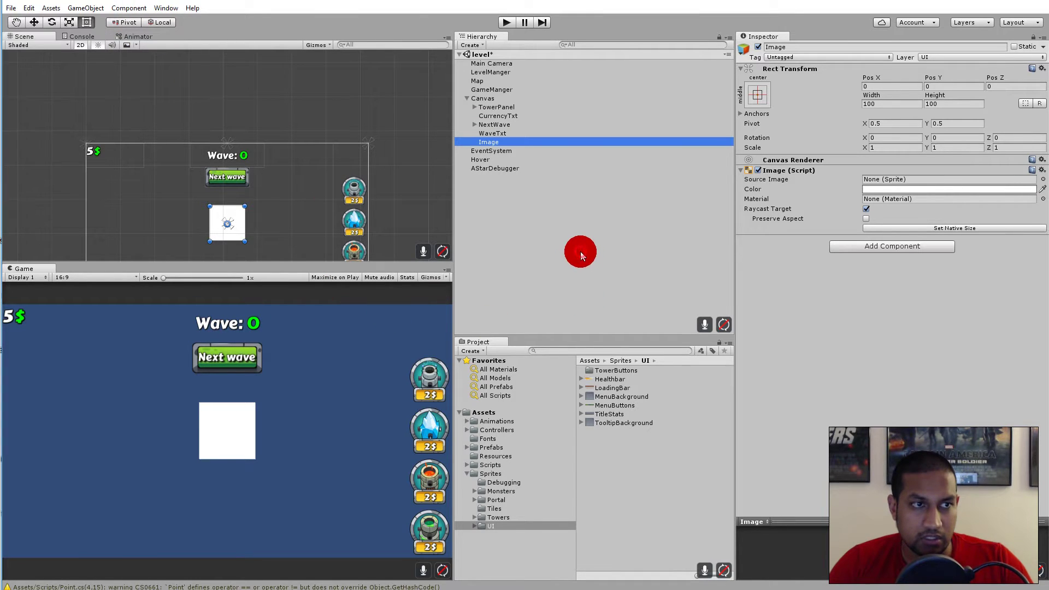
left_click(581, 380)
left_click(618, 388)
left_click(619, 396)
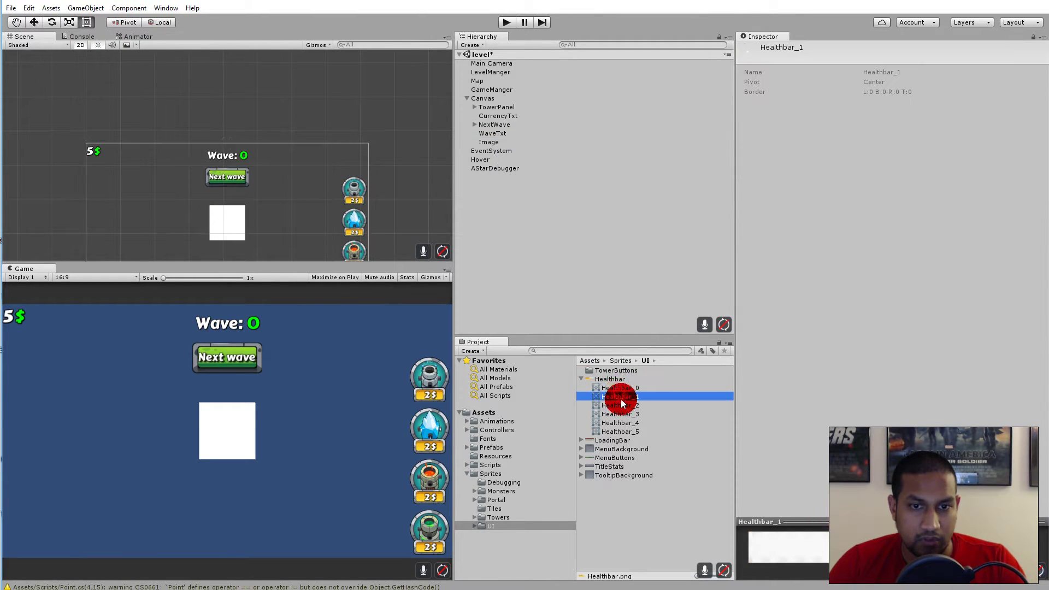
left_click(620, 414)
left_click(623, 423)
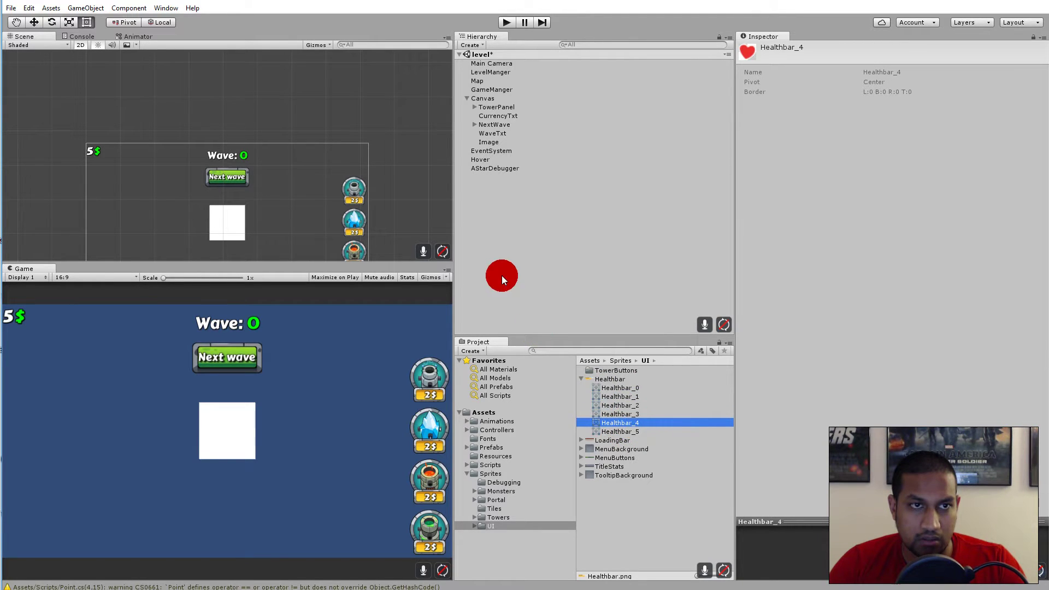
left_click(492, 142)
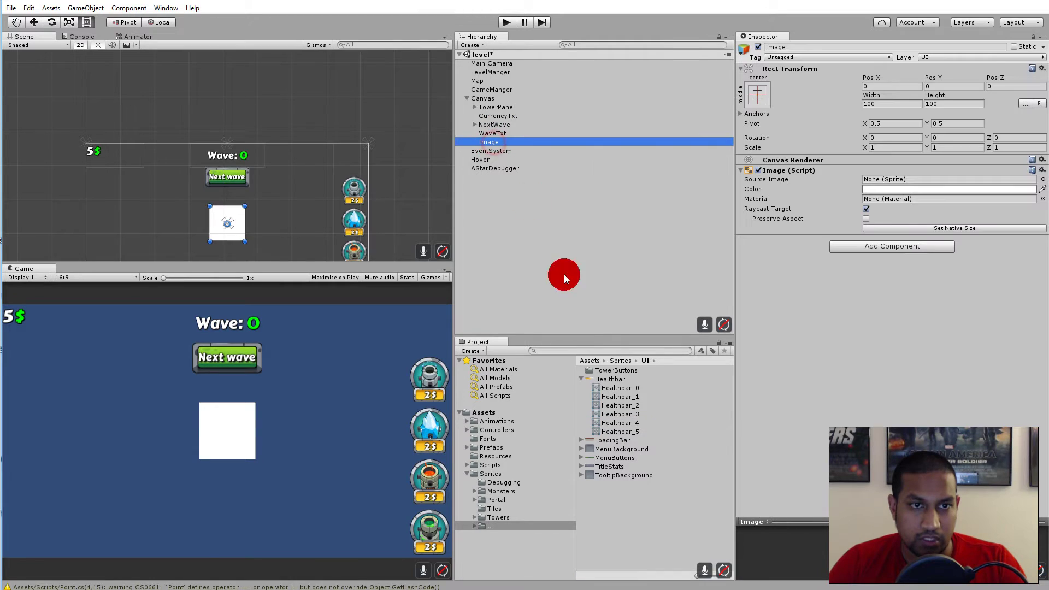
left_click_drag(619, 424, 875, 184)
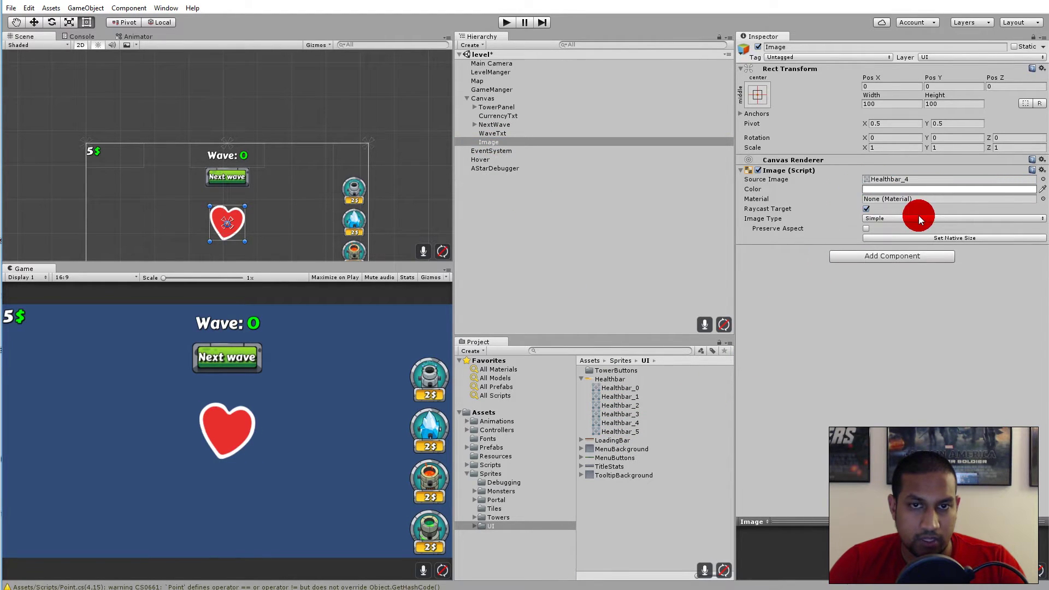
left_click(929, 236)
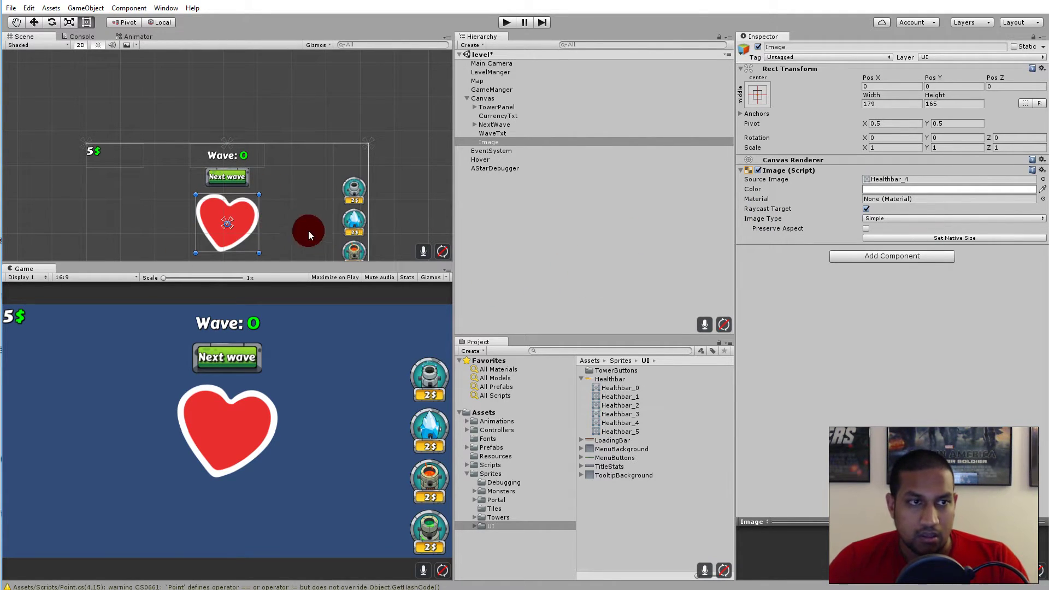
Step: Shrink the heart to about 73 by 68 and place it in the canvas's upper-right corner, above the tower buttons
left_click_drag(238, 216, 349, 167)
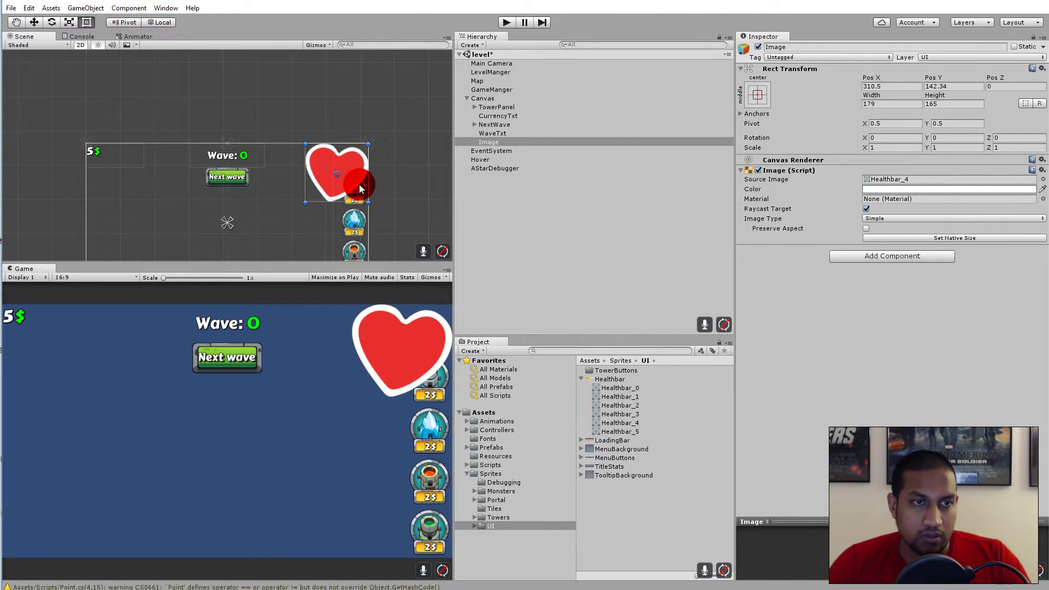
left_click(89, 26)
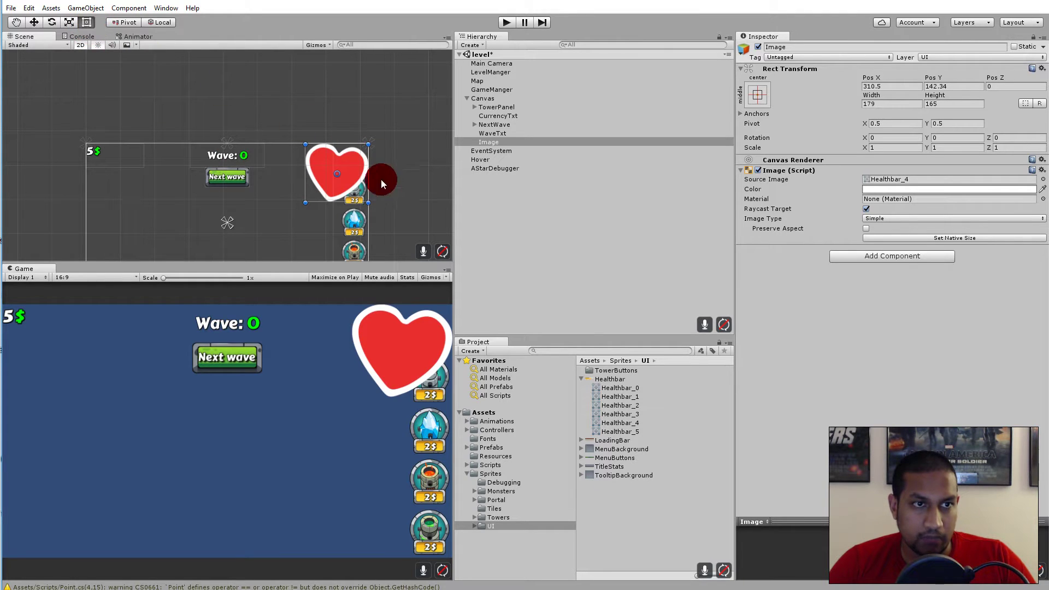
left_click_drag(371, 203, 356, 165)
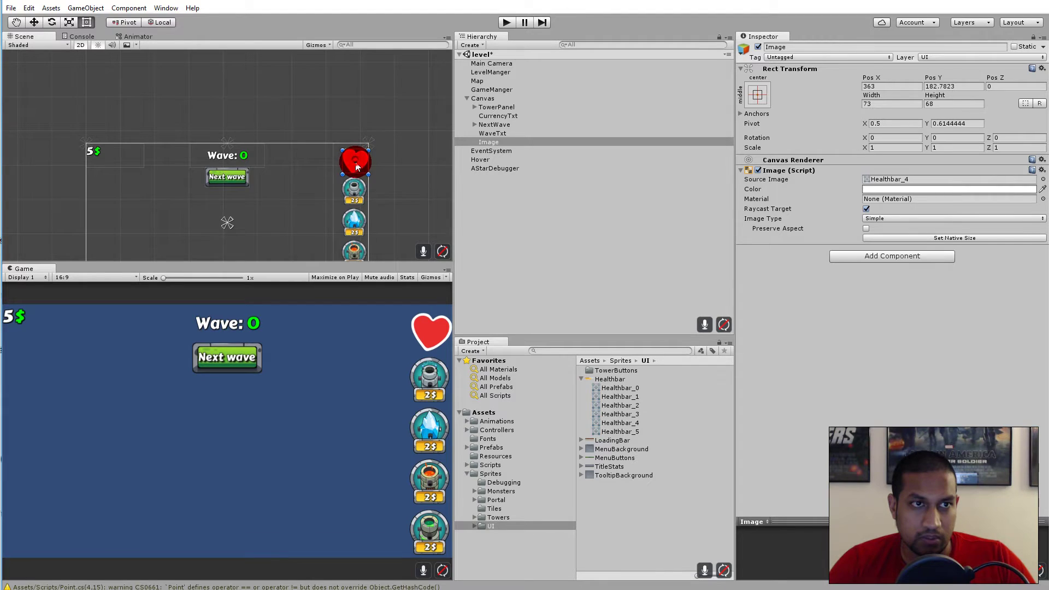
key("f")
left_click_drag(227, 169, 255, 139)
key("f")
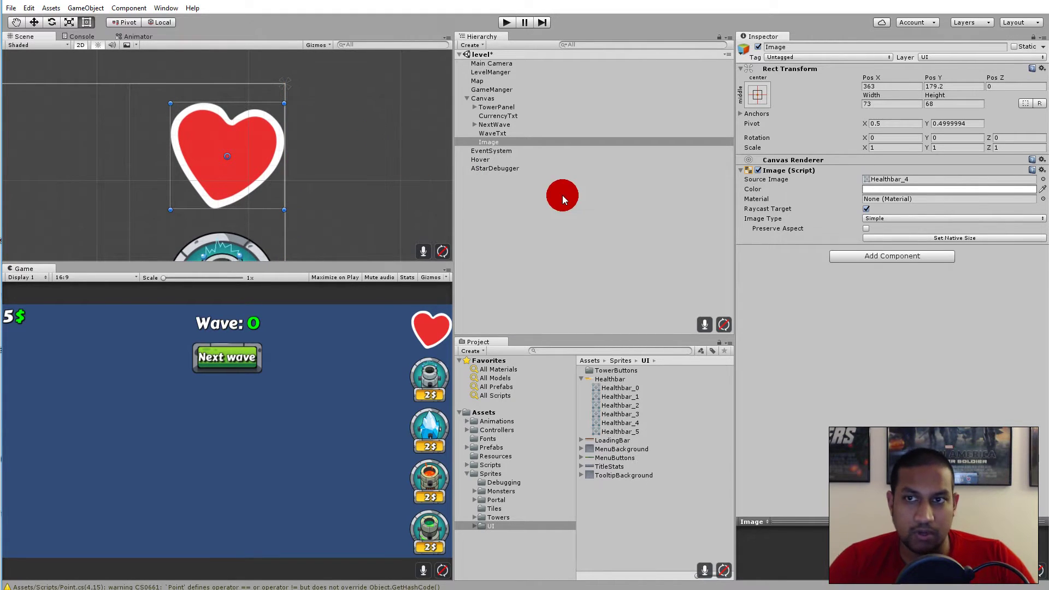
Step: Anchor the heart image to the top right of the canvas
scroll(239, 192, "down", 4)
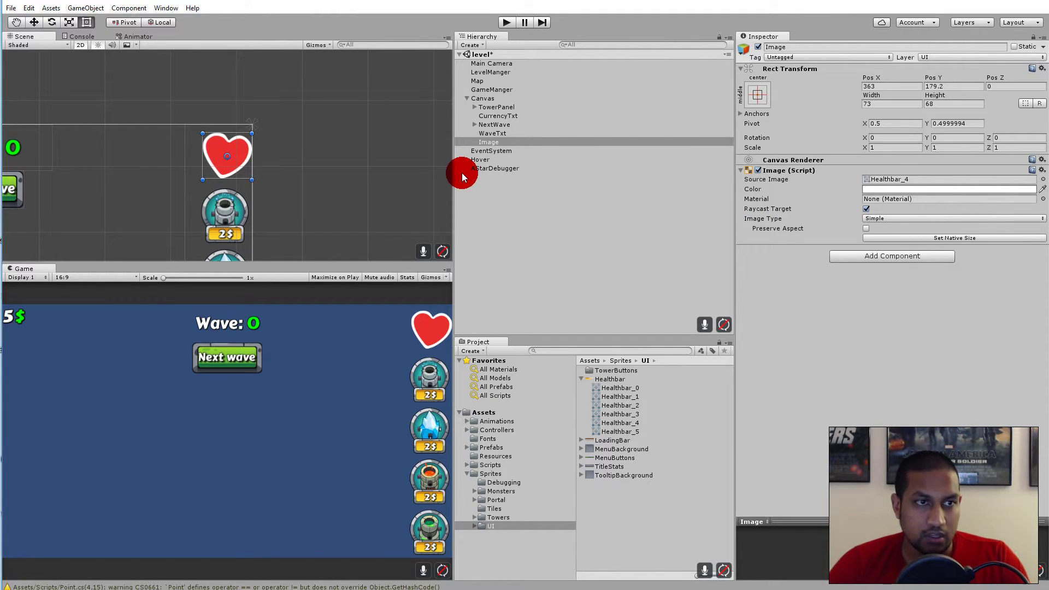
left_click(765, 98)
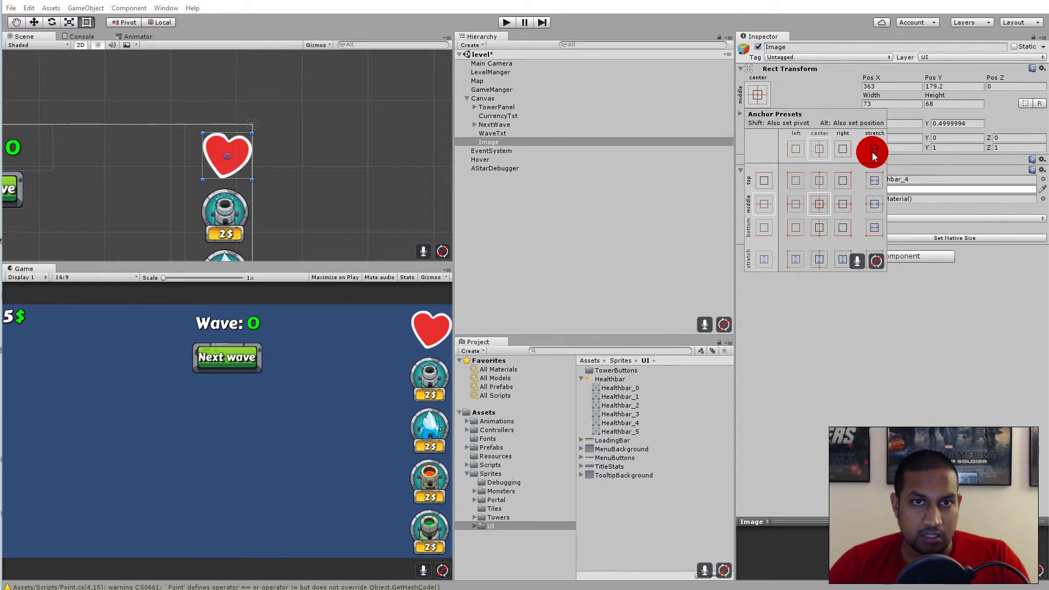
left_click(843, 180)
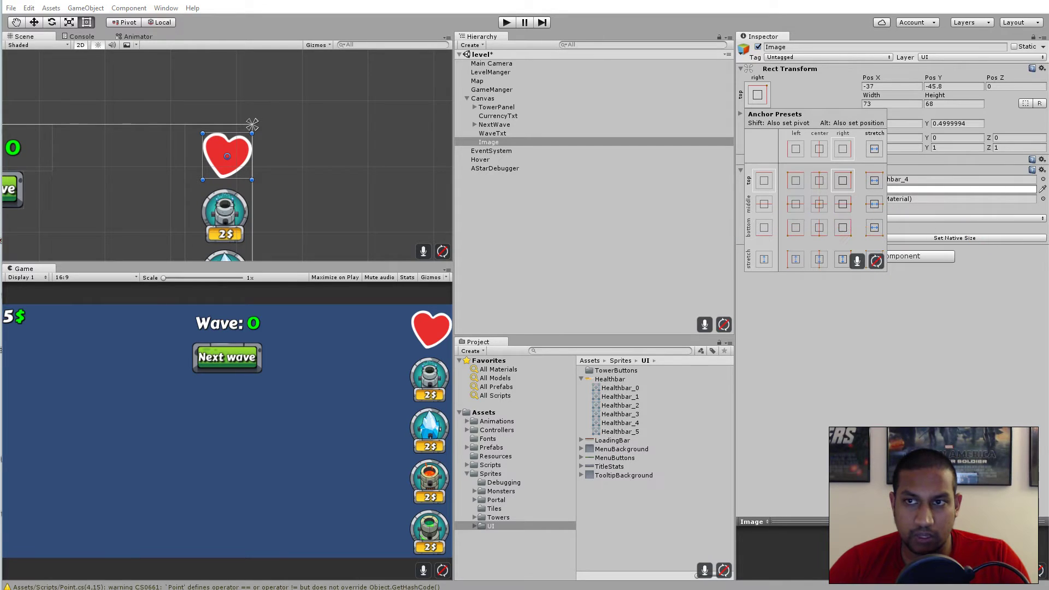
key("Escape")
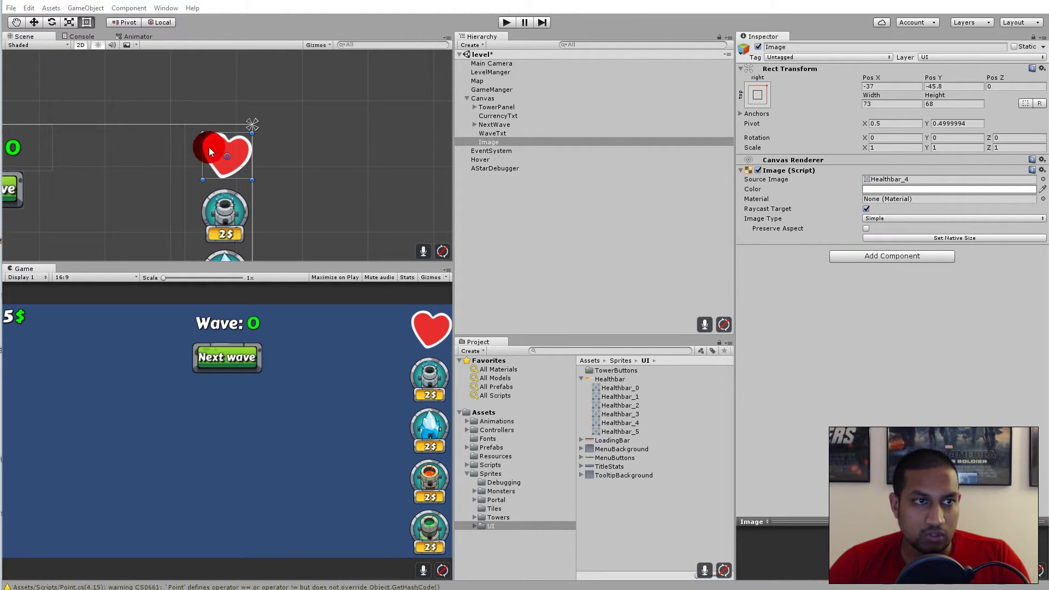
Step: Rename the heart Image object as Lives
left_click(488, 143)
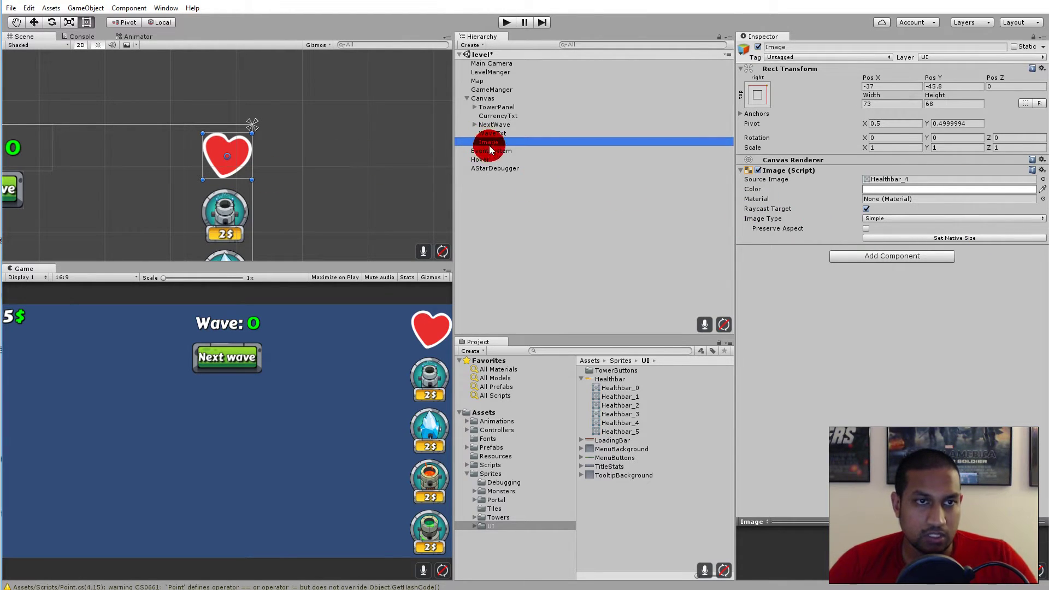
left_click(494, 141)
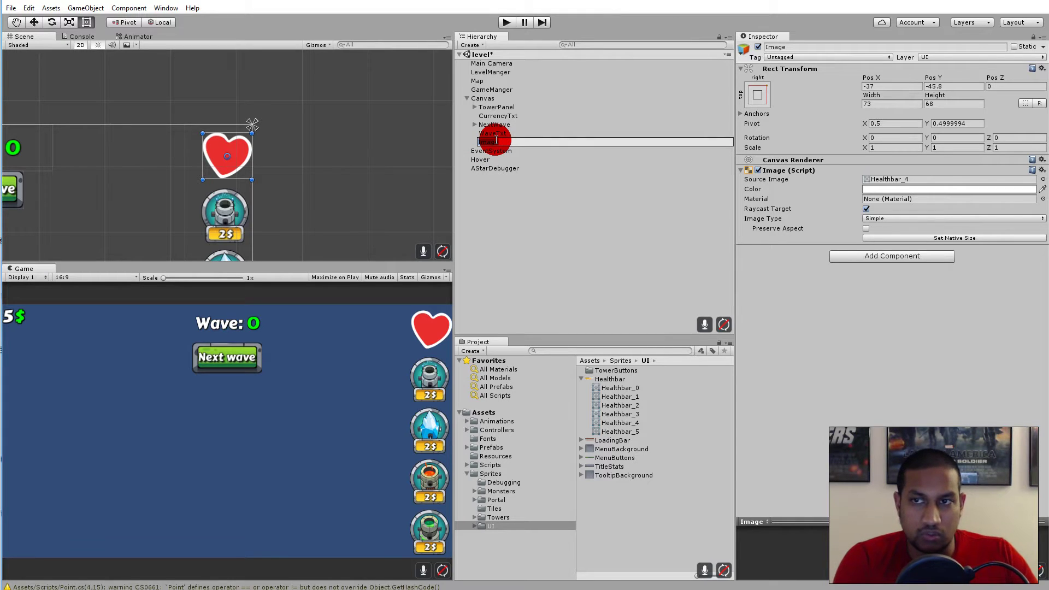
key("Return")
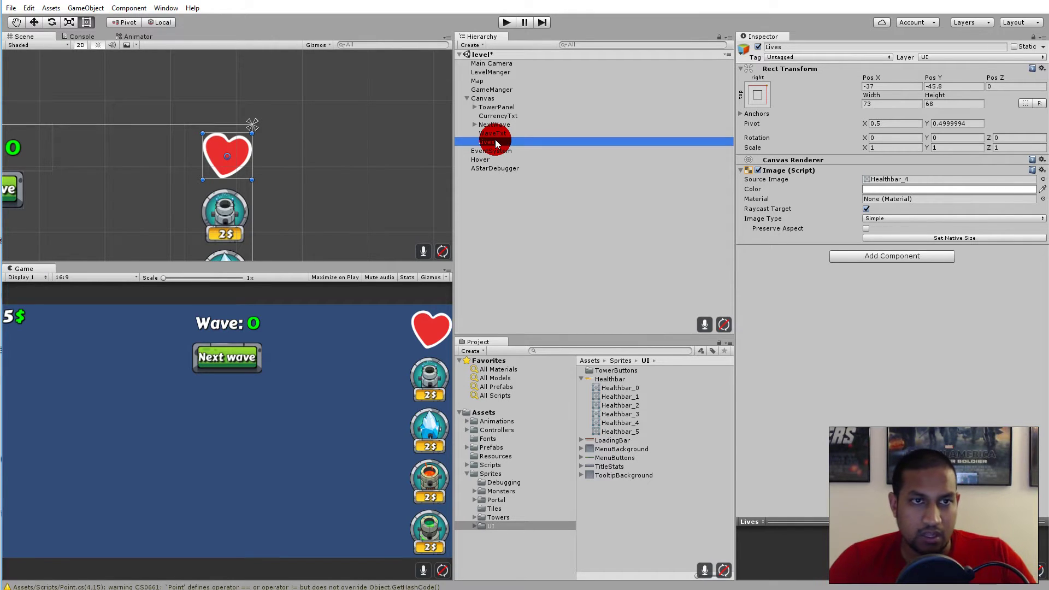
Step: Add a UI Text child named LivesText under Lives and set its text to 10
right_click(495, 141)
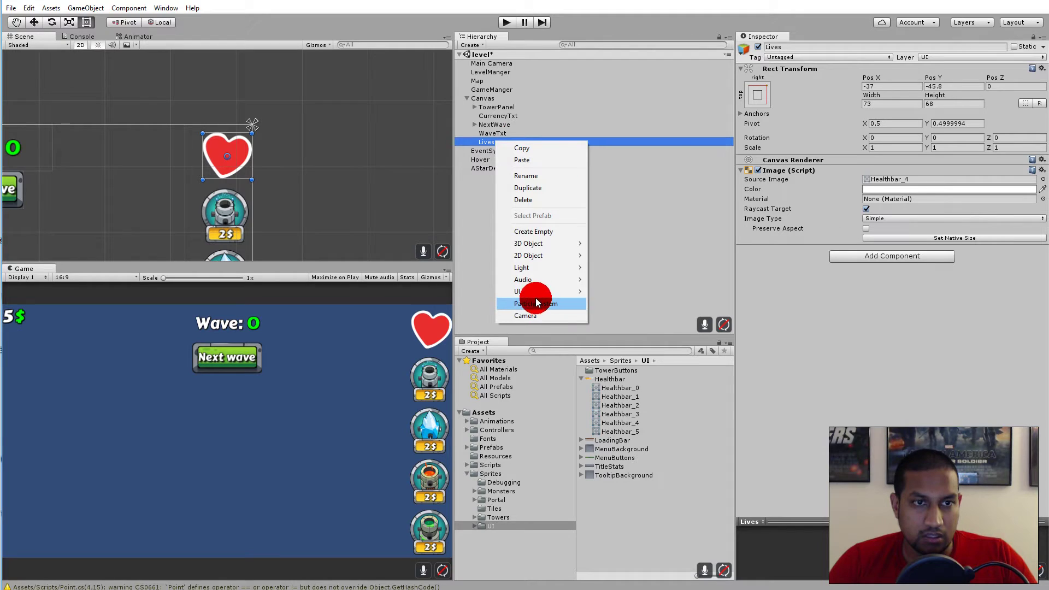
mouse_move(534, 291)
left_click(634, 296)
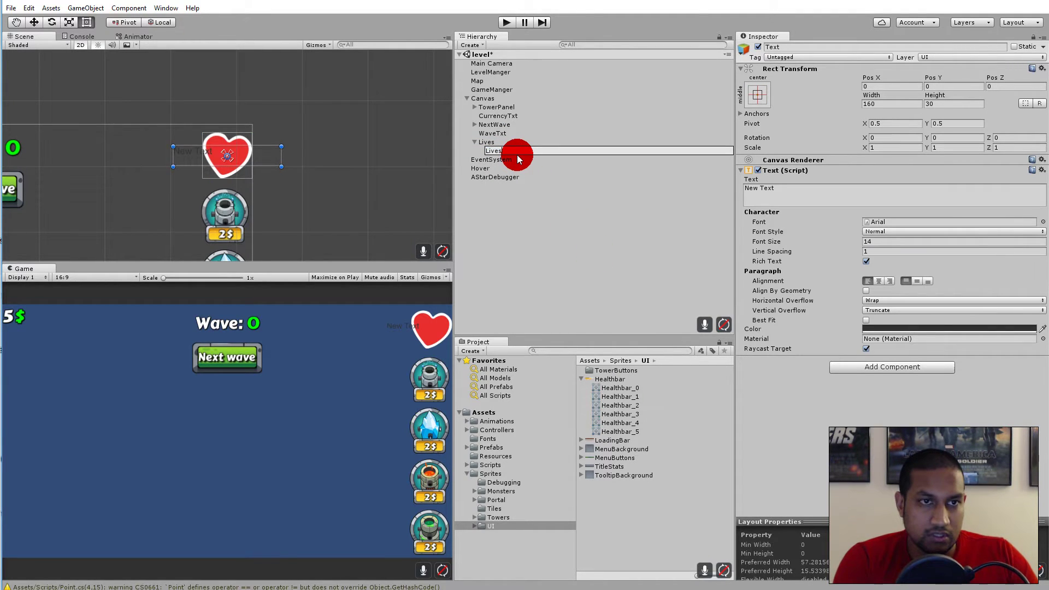
type("LivesText")
key("Return")
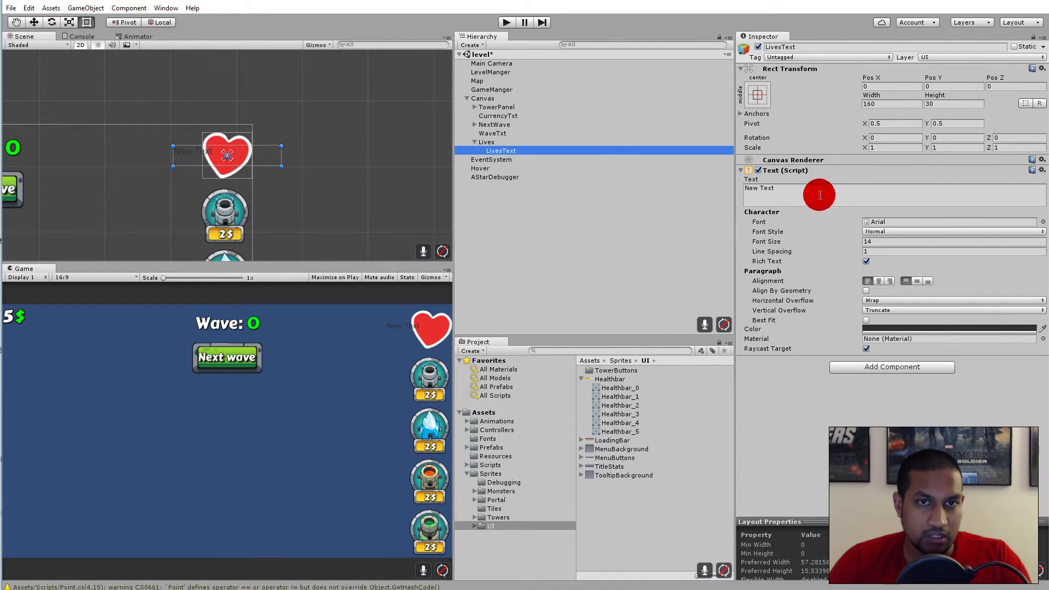
left_click(797, 188)
type("10")
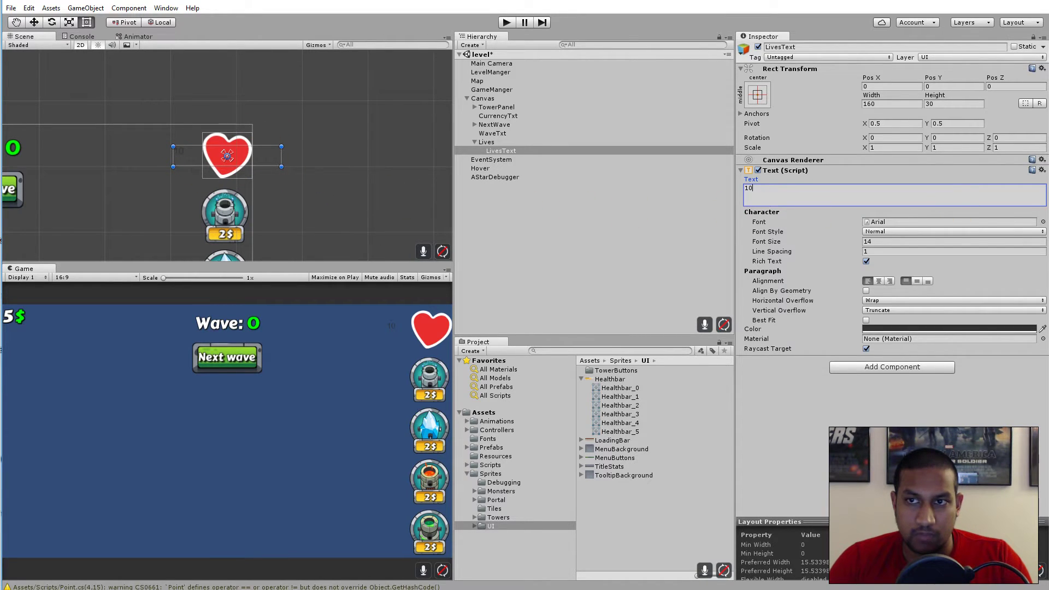
Step: Fit the LivesText box to the heart at 73 by 68 and centre its text horizontally and vertically
left_click(507, 150)
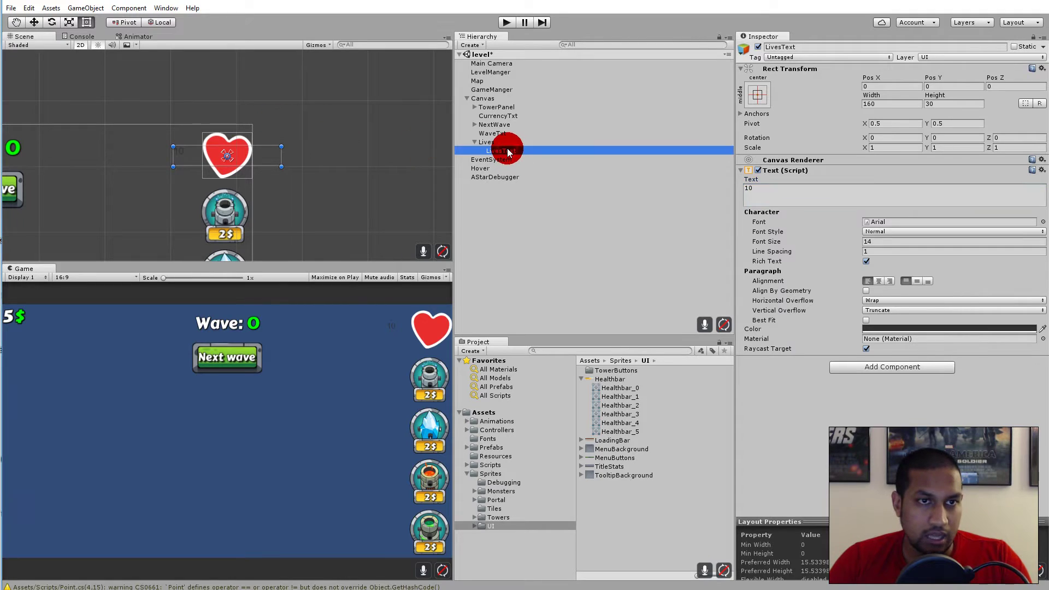
left_click_drag(281, 151, 252, 148)
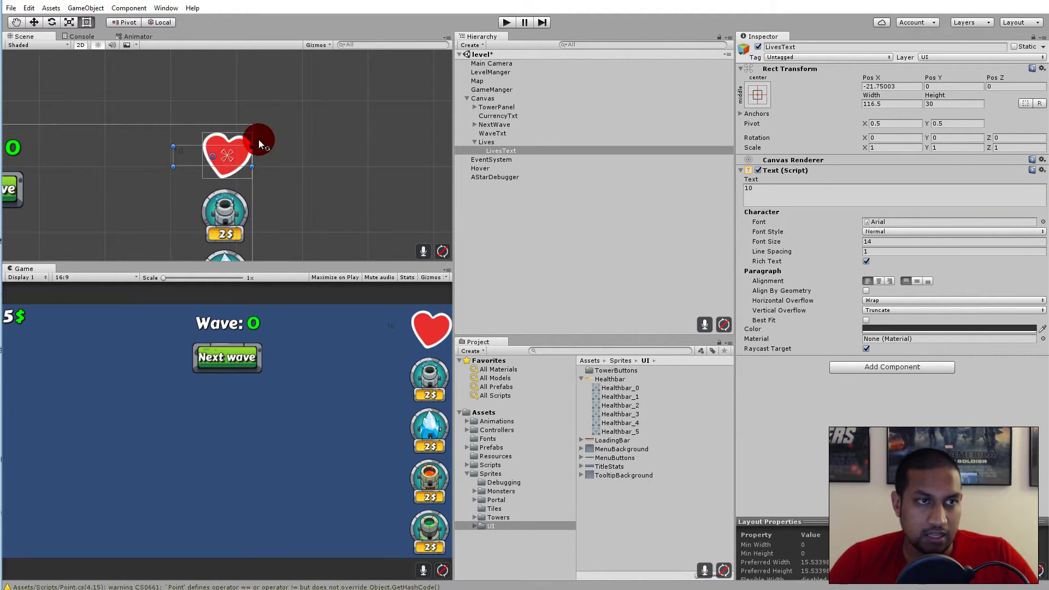
scroll(186, 136, "up", 3)
left_click_drag(162, 159, 236, 194)
left_click_drag(239, 139, 239, 118)
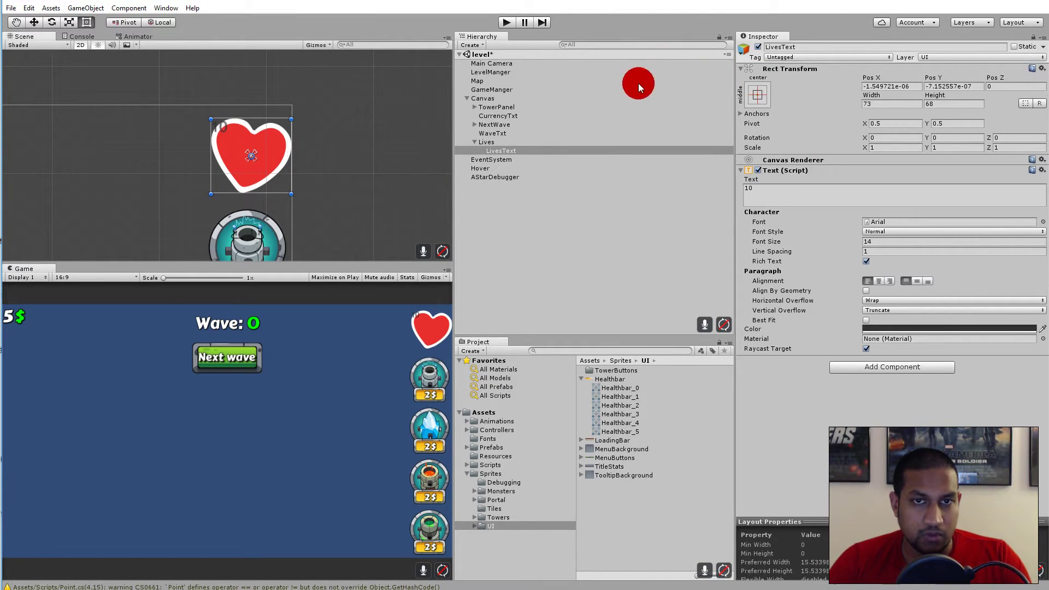
left_click(880, 281)
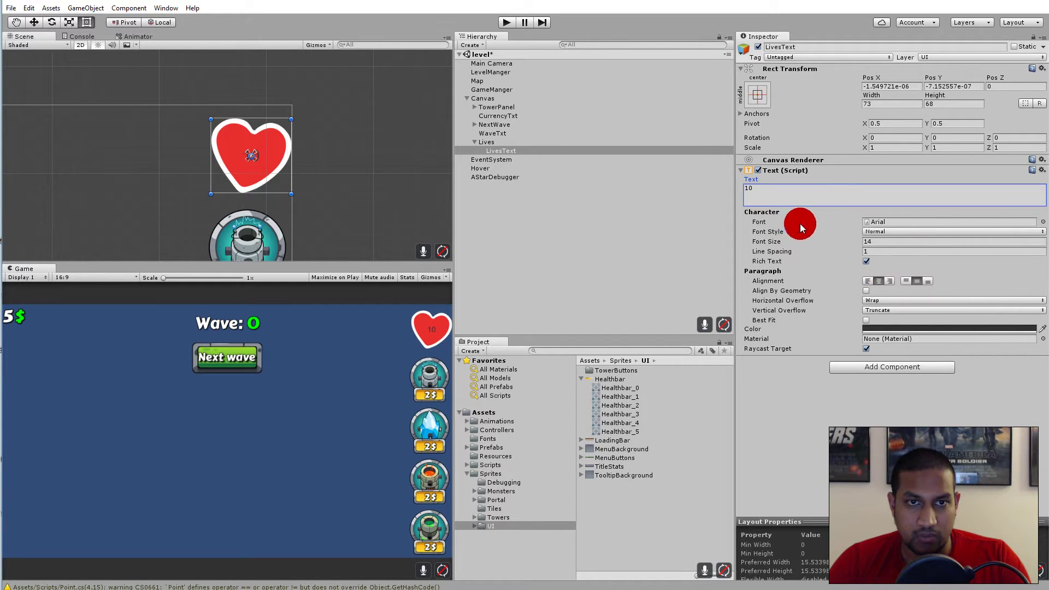
Step: Set the LivesText font to CarterOne in bold at size 30
left_click(1044, 225)
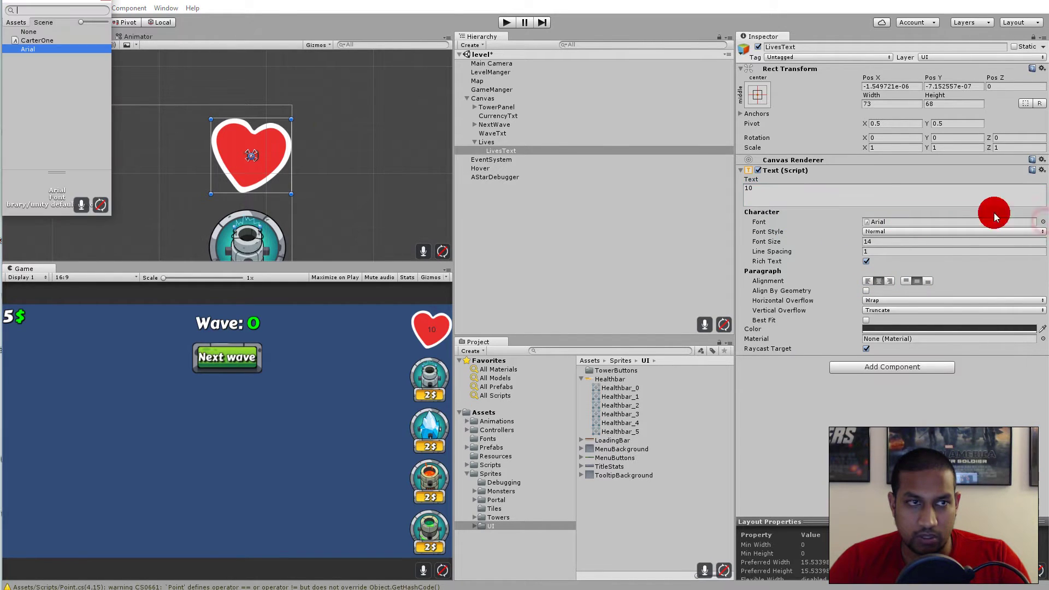
double_click(53, 38)
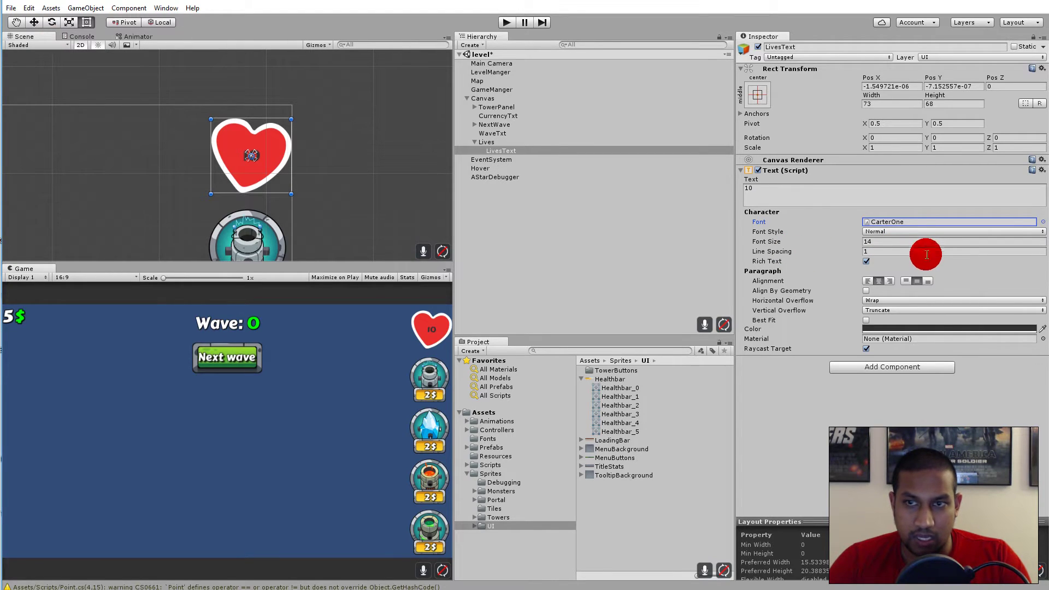
left_click(885, 232)
left_click(892, 241)
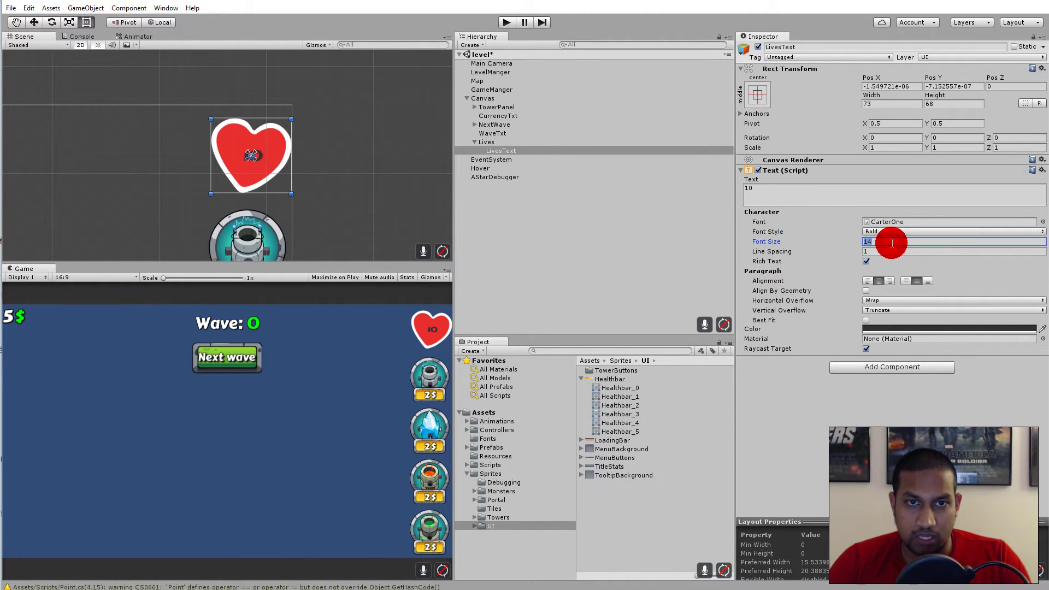
left_click(910, 243)
type("30")
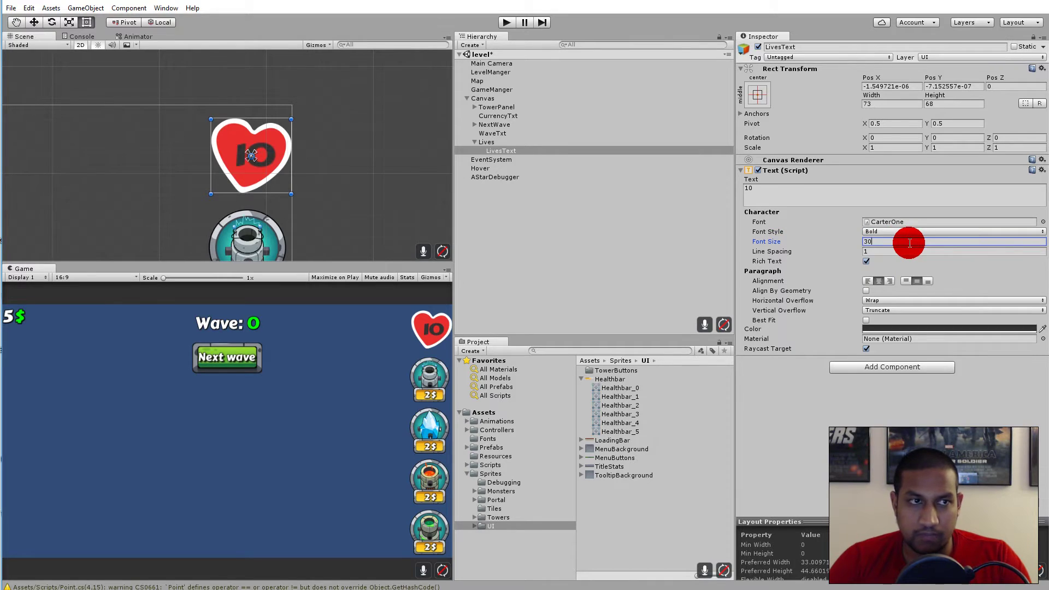
Step: Change the LivesText color to white (FFFFFFFF)
left_click(893, 330)
left_click_drag(48, 85, 22, 42)
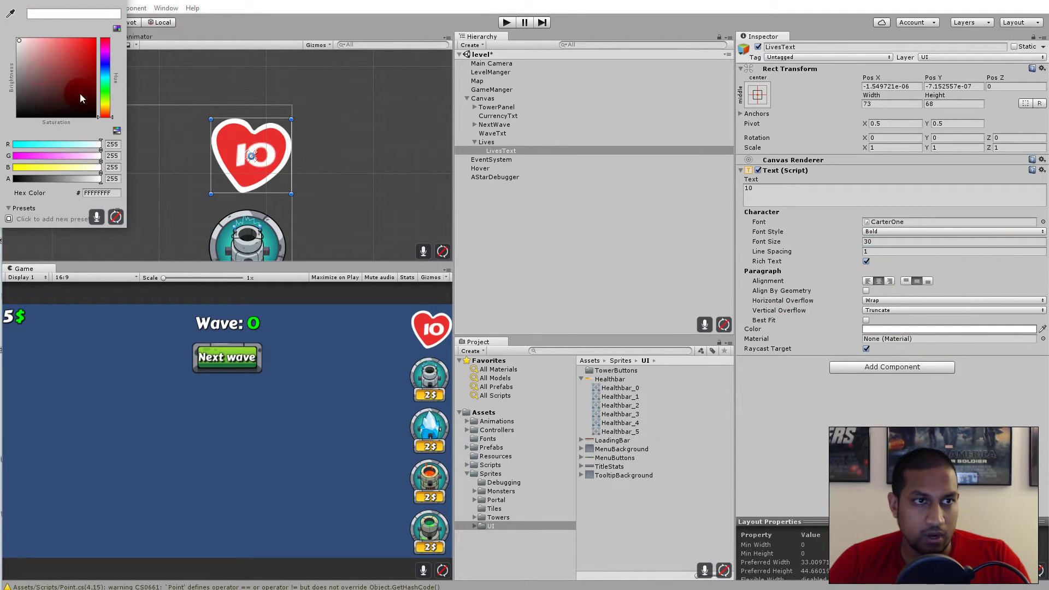
left_click(848, 286)
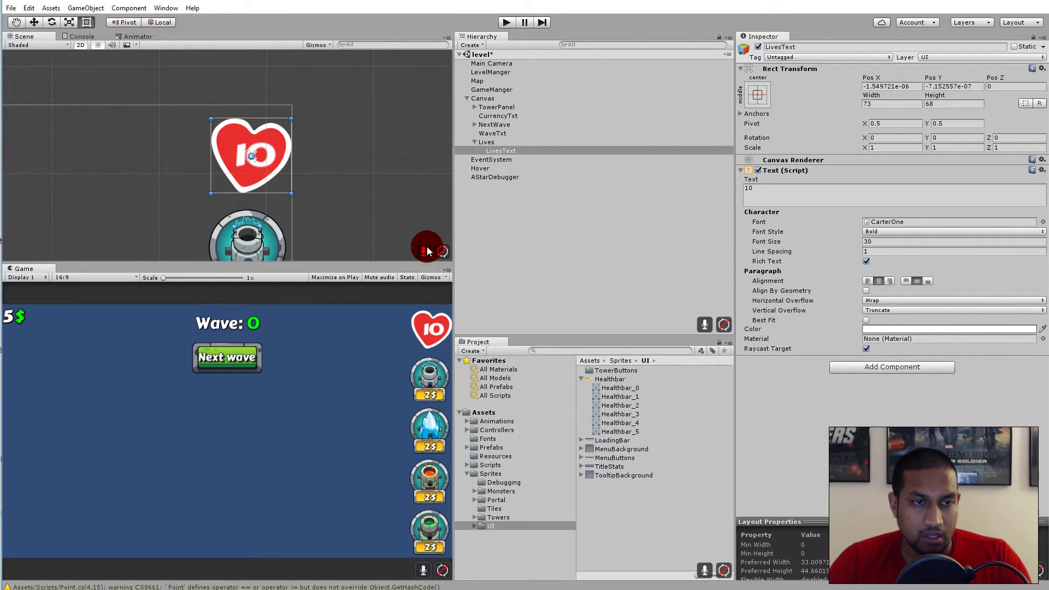
Step: Add an Outline component and a Shadow component to LivesText
left_click(833, 356)
left_click(862, 368)
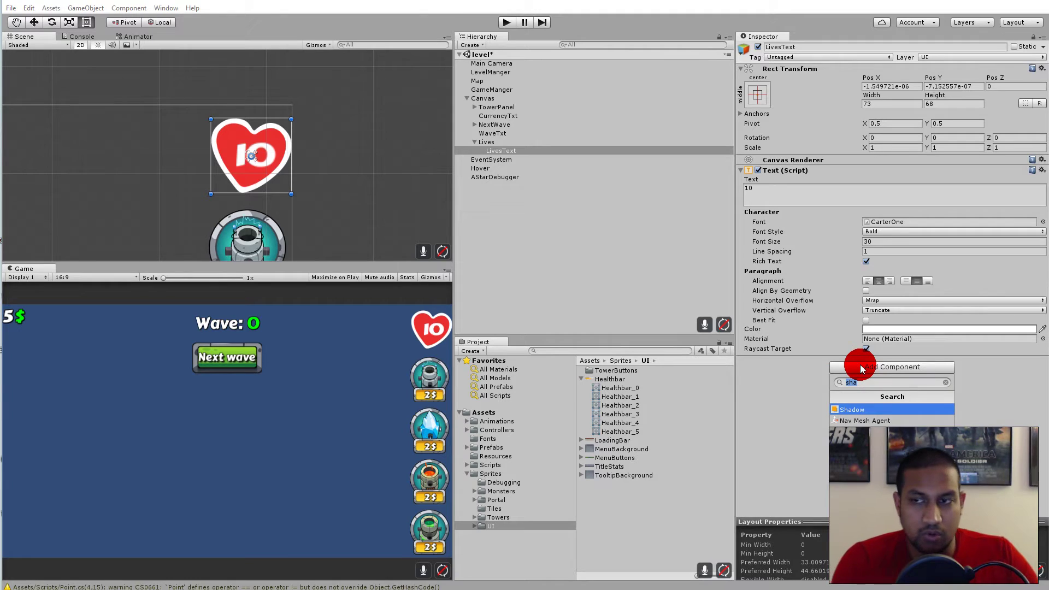
type("out")
key("Return")
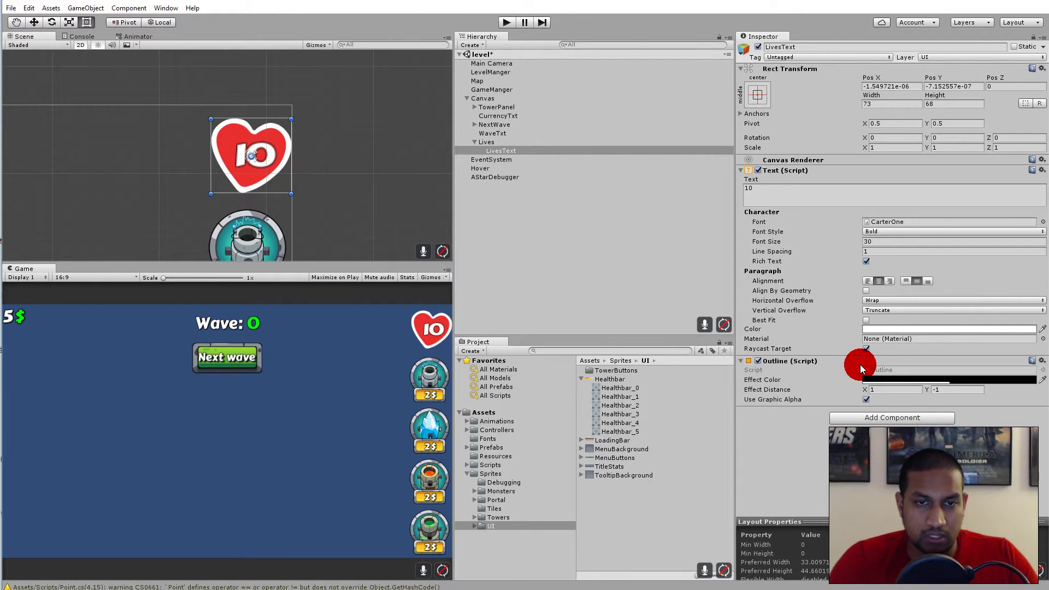
left_click(876, 416)
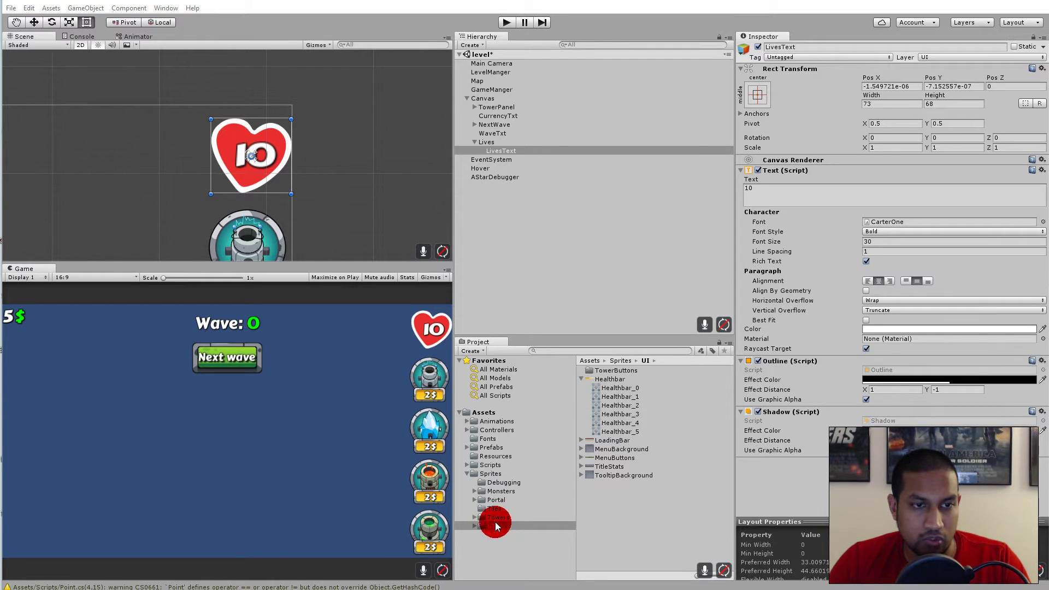
Step: Create a UI Image under Canvas and name it GameOver
left_click(624, 450)
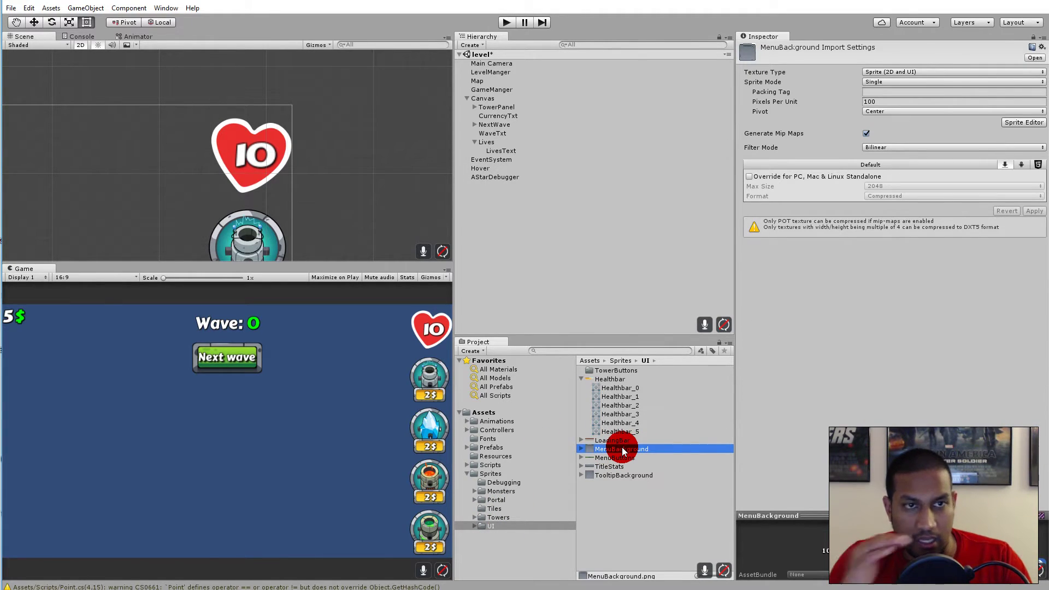
right_click(485, 99)
mouse_move(547, 249)
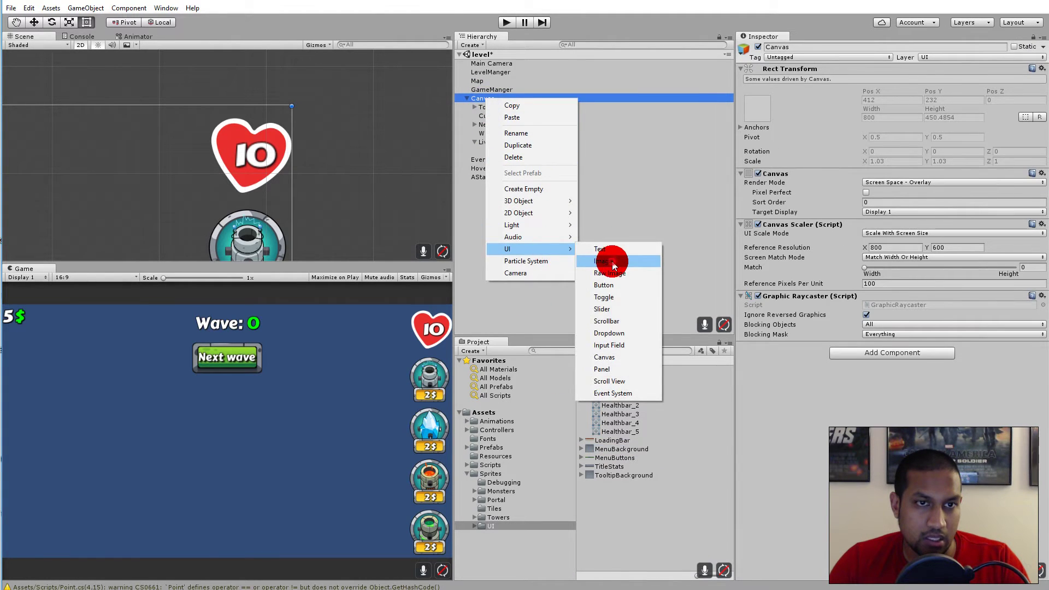
left_click(612, 262)
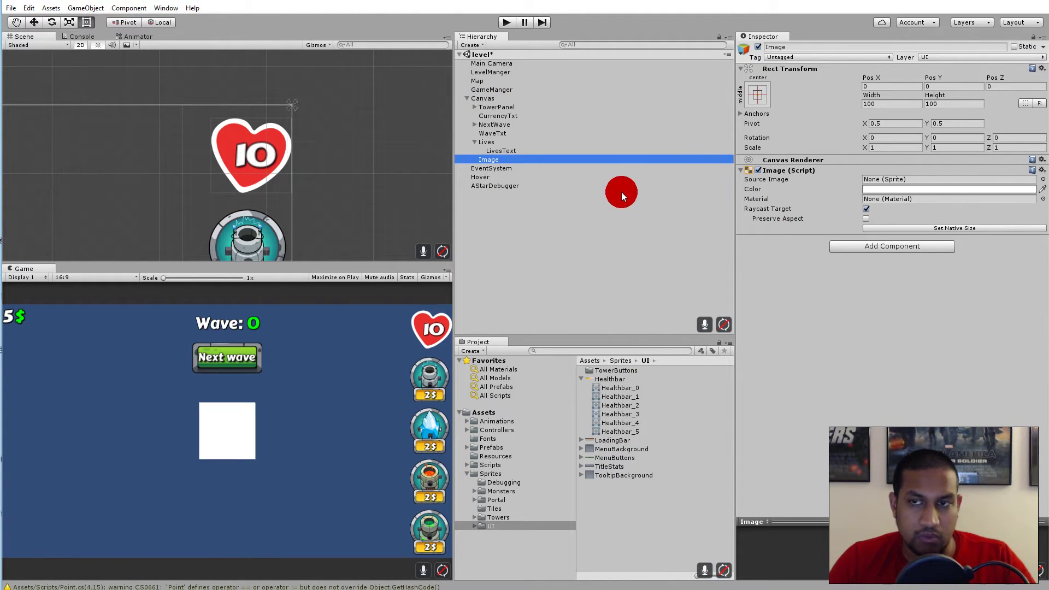
key("F2")
type("GameOver")
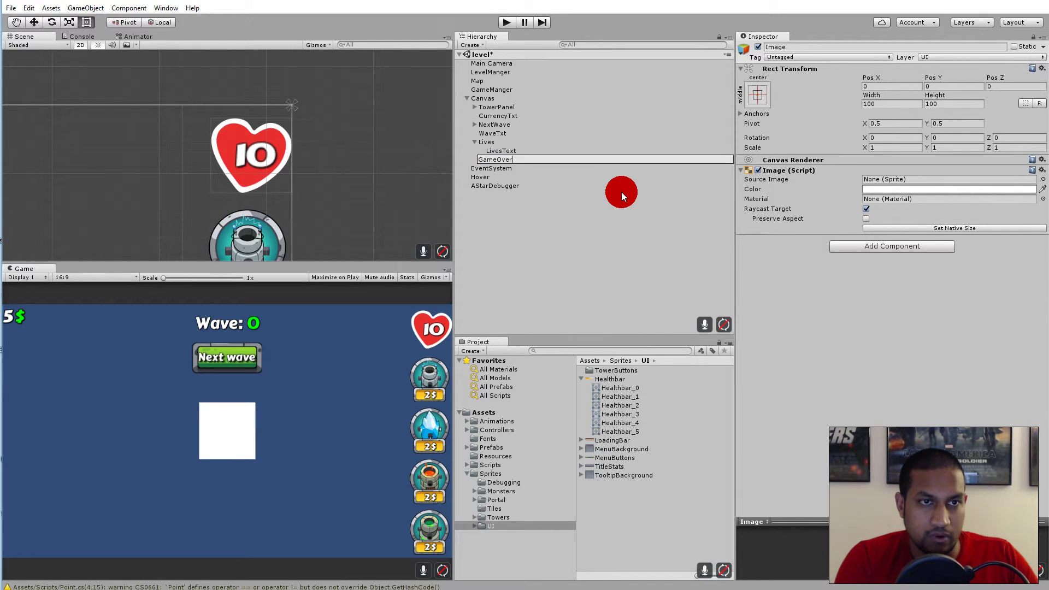
key("Return")
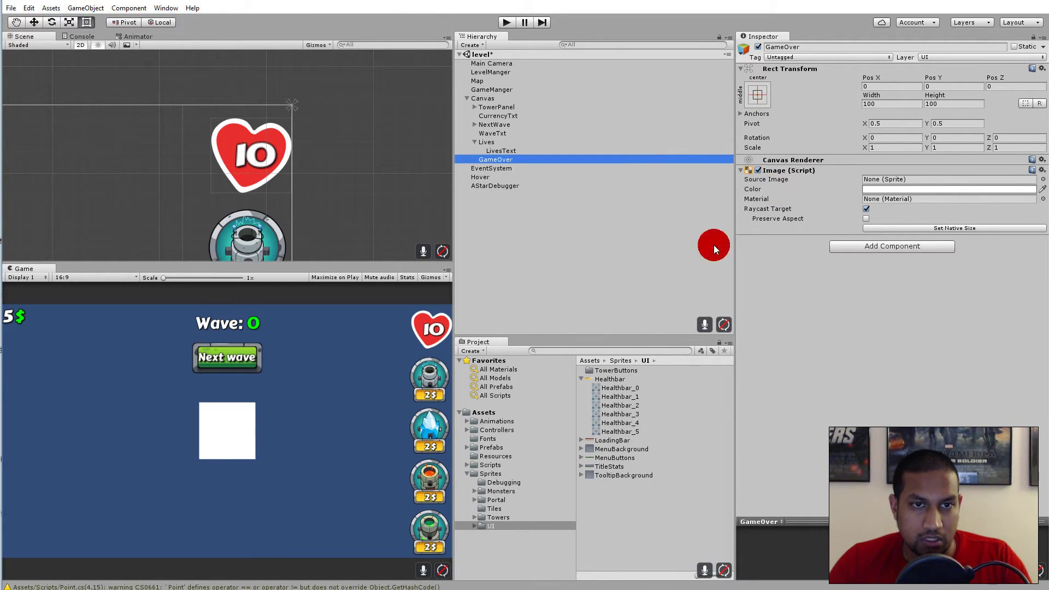
Step: Give GameOver the MenuBackground sprite at native size, and shrink it to about 389 by 414 in the middle of the canvas
left_click_drag(611, 448, 876, 180)
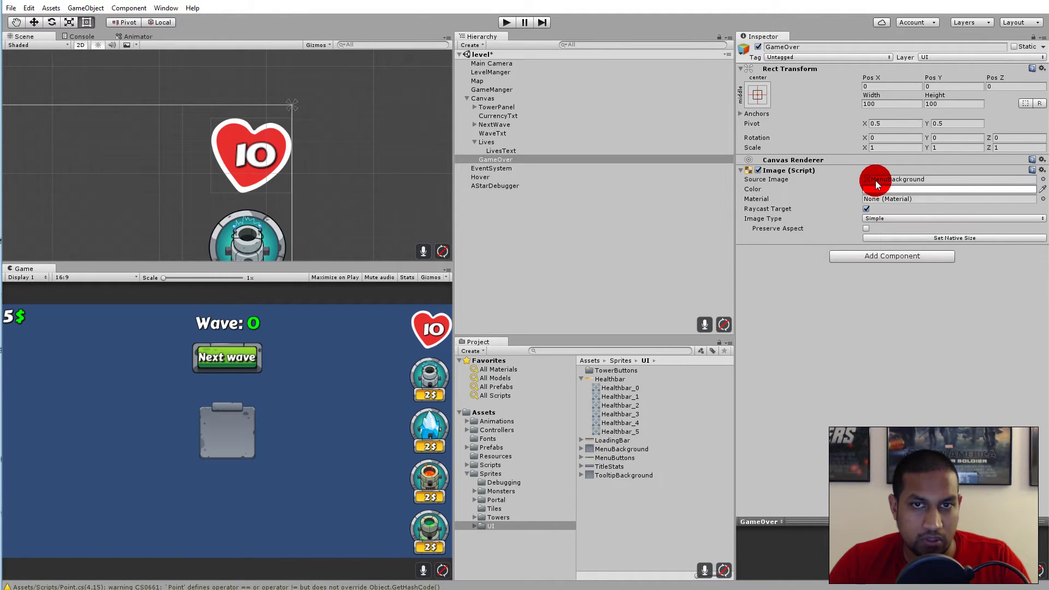
left_click(923, 237)
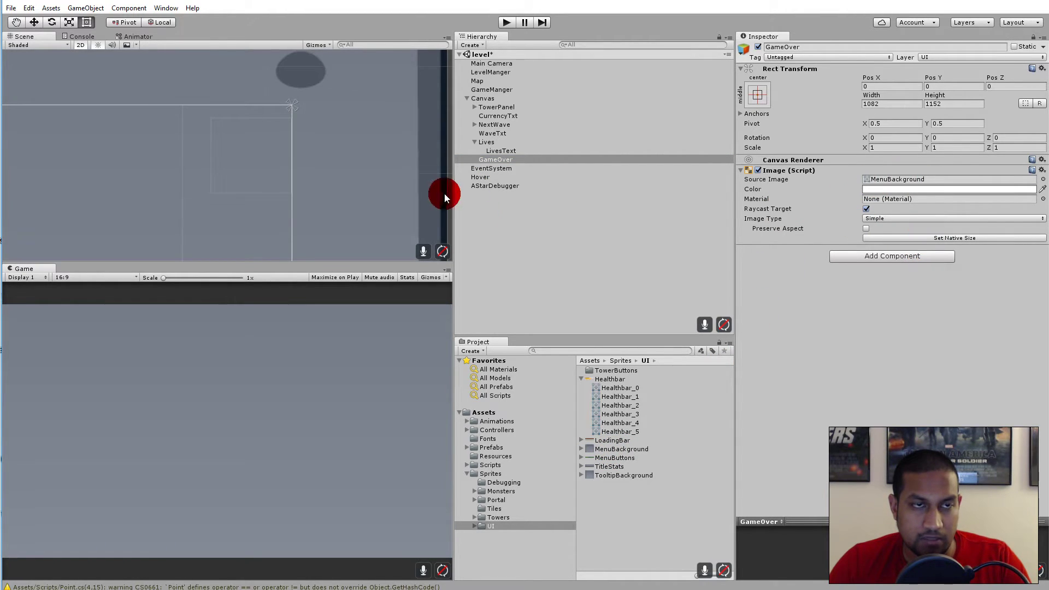
scroll(342, 137, "down", 10)
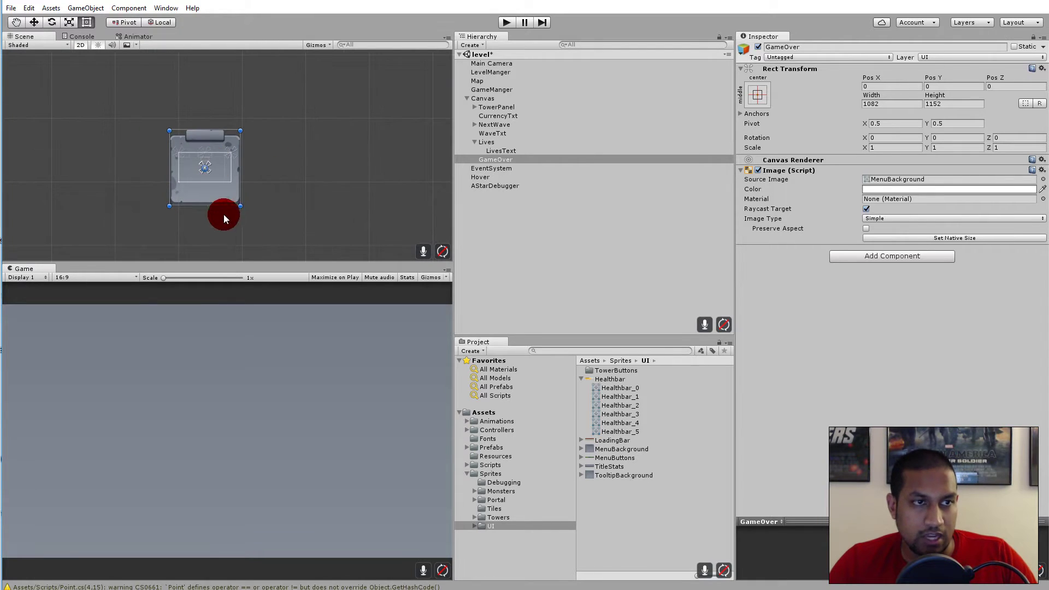
left_click_drag(247, 205, 256, 143)
key("f")
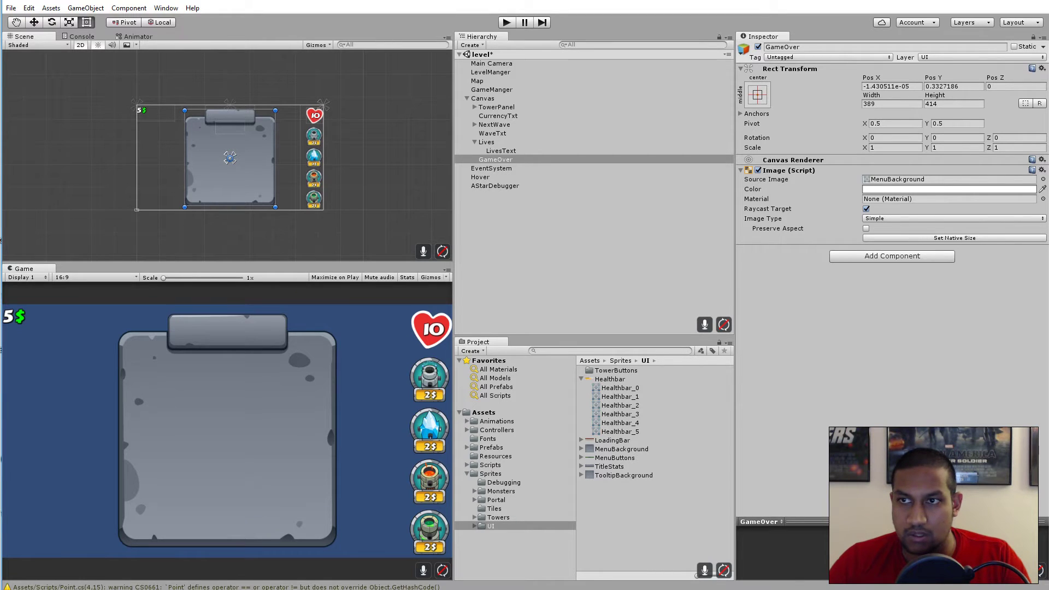
left_click(755, 94)
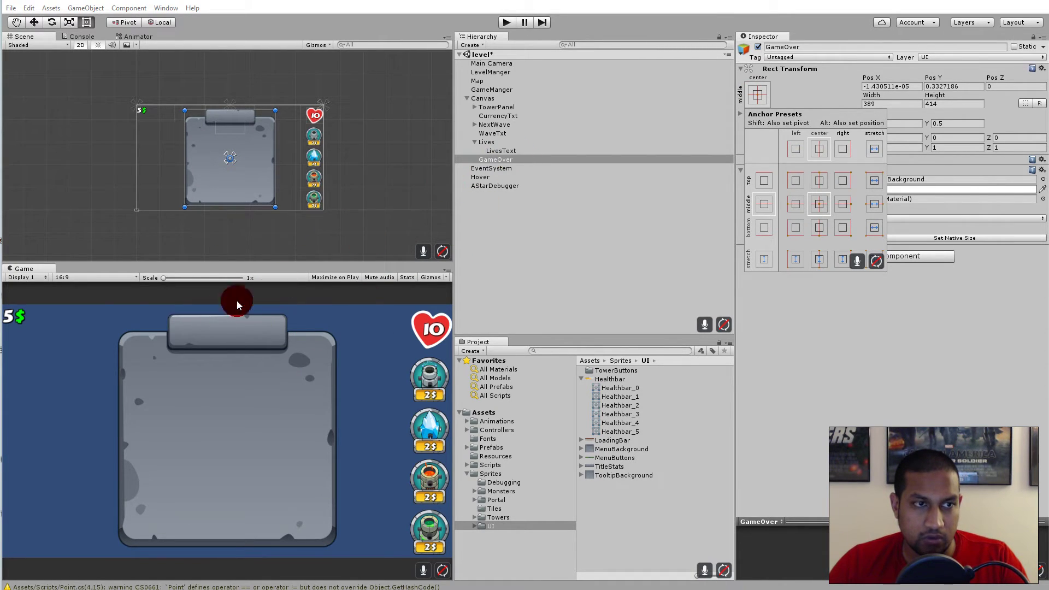
Step: Add a UI Text child under the GameOver image
right_click(496, 160)
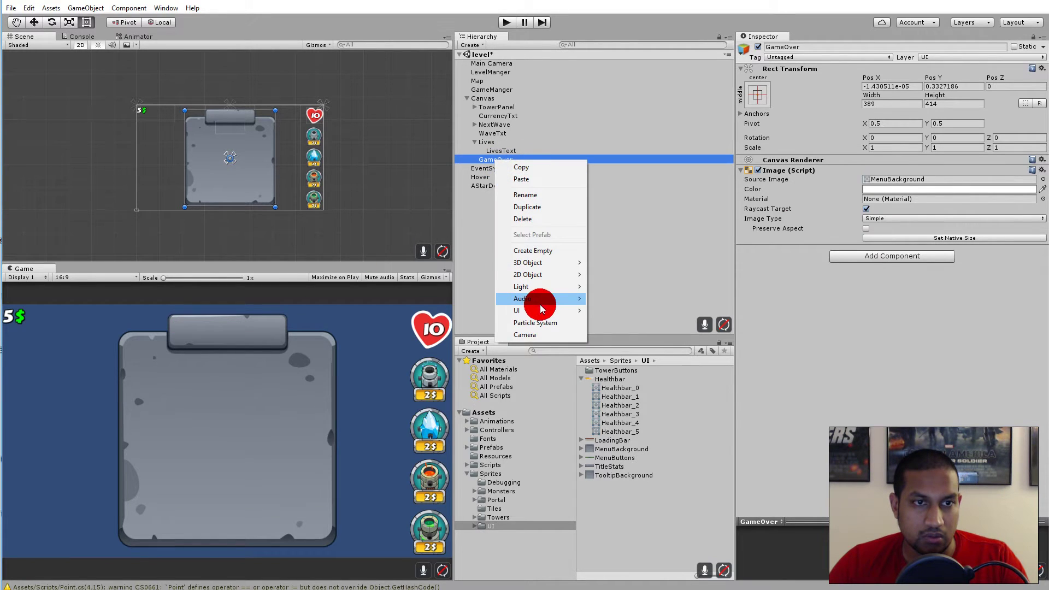
mouse_move(542, 310)
left_click(626, 310)
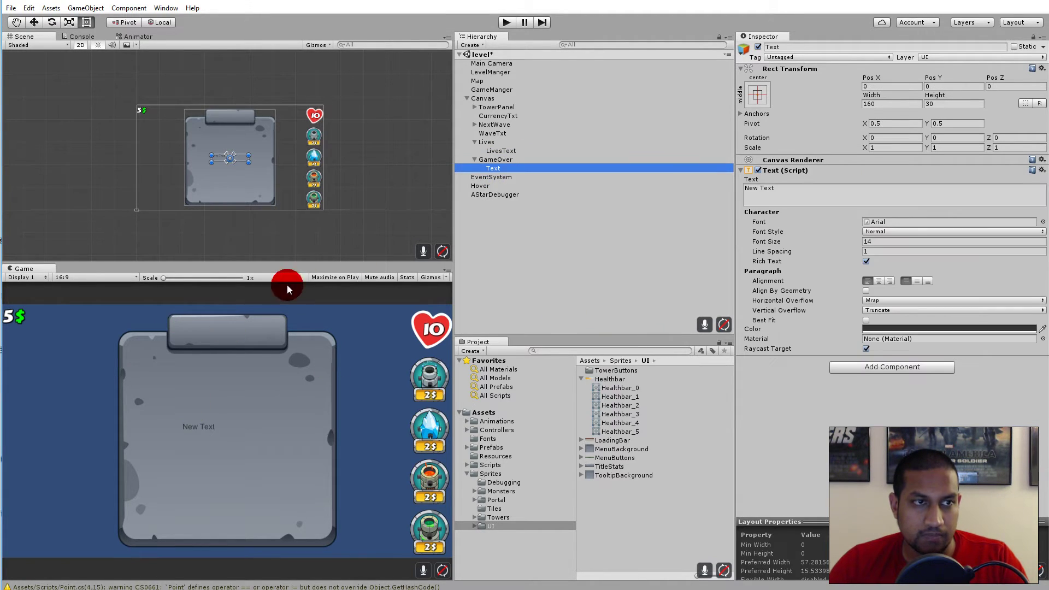
Step: Move and resize the new text box to about 200 by 52 so it fills the title plate of the GameOver background
key("f")
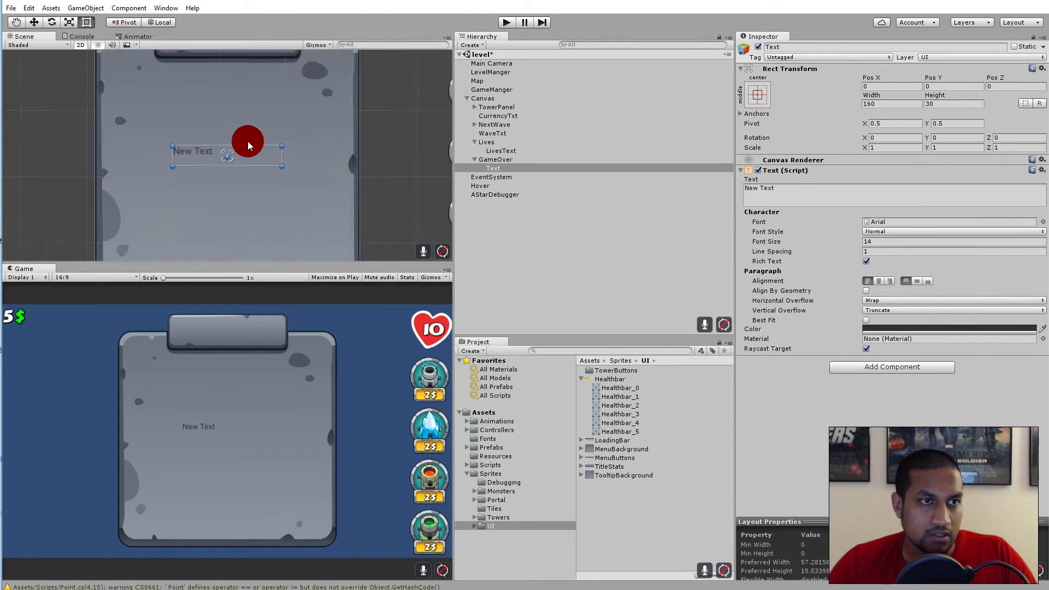
scroll(224, 173, "down", 3)
left_click_drag(244, 157, 183, 73)
key("f")
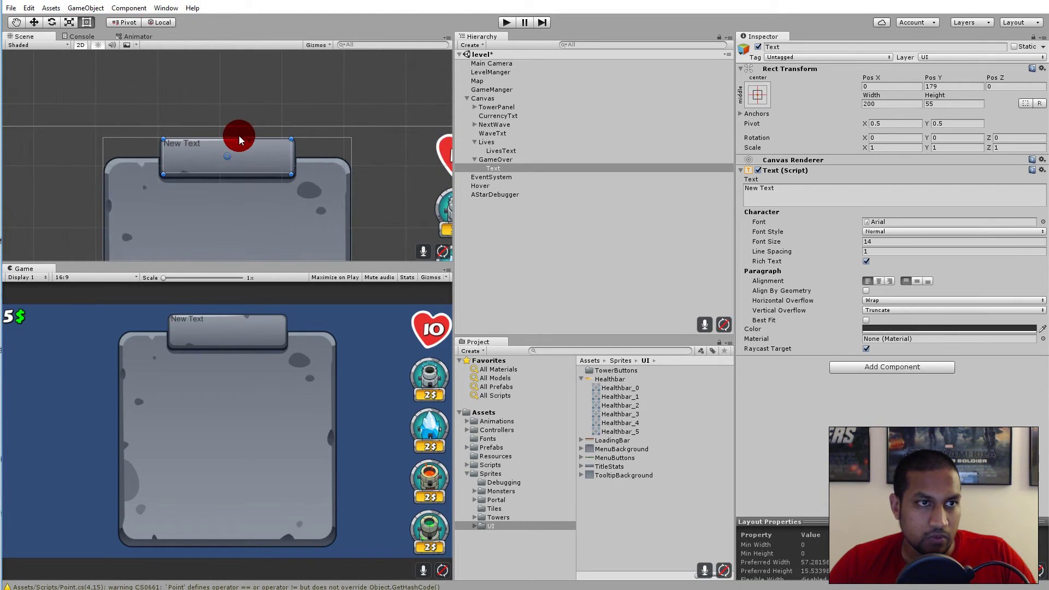
left_click_drag(240, 139, 241, 141)
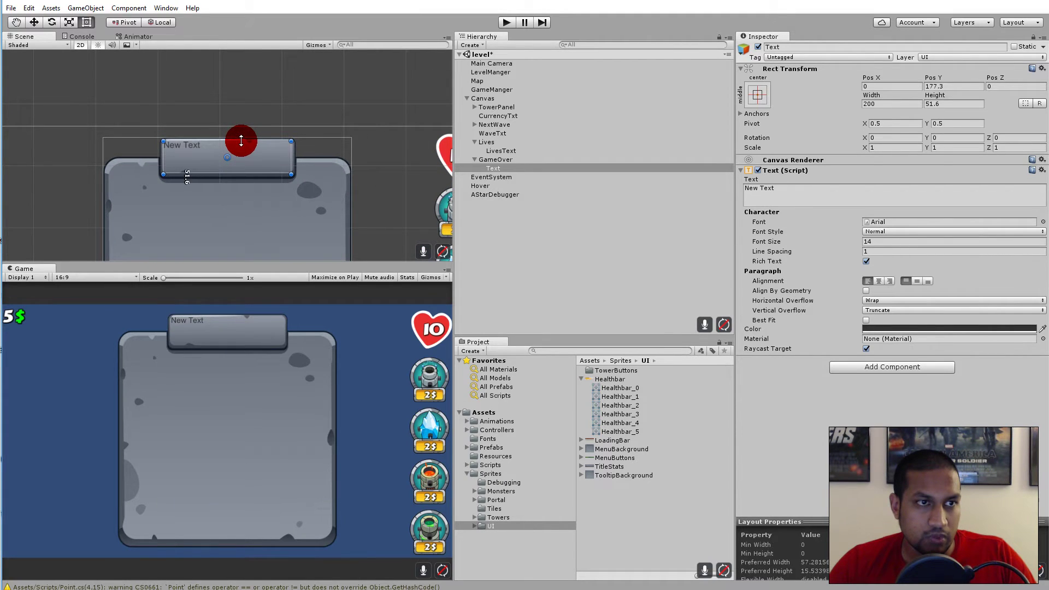
left_click(887, 232)
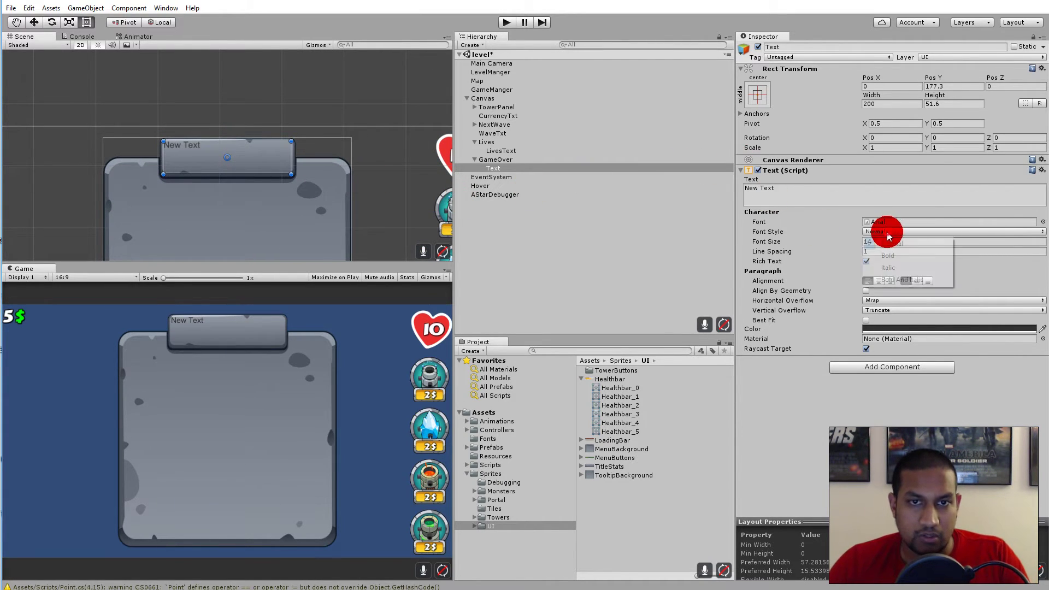
left_click(896, 255)
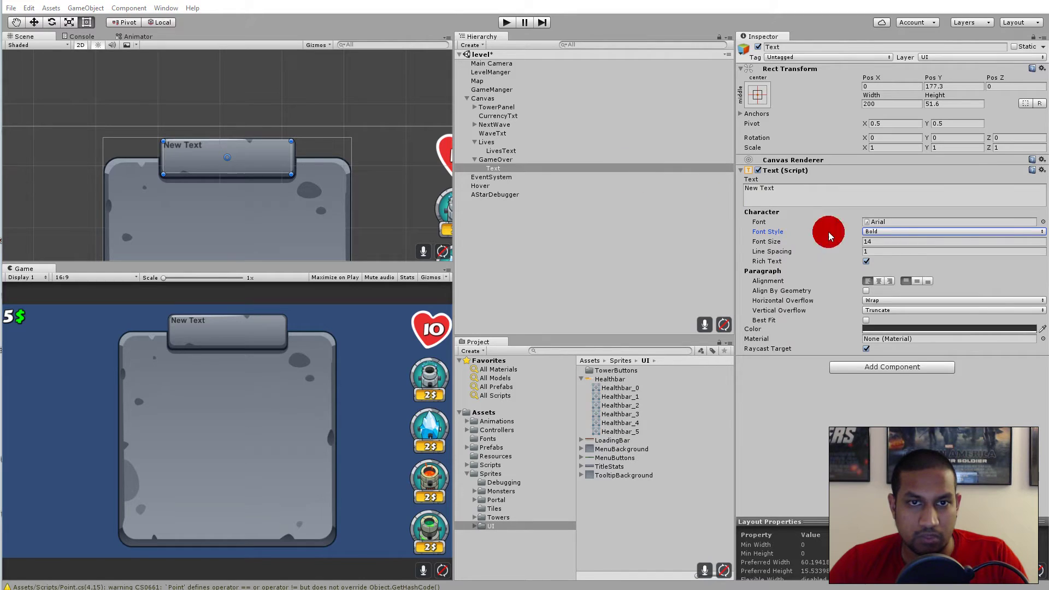
left_click(905, 232)
left_click(893, 243)
Step: Set the title text's font to CarterOne and its font size to 50
left_click(894, 221)
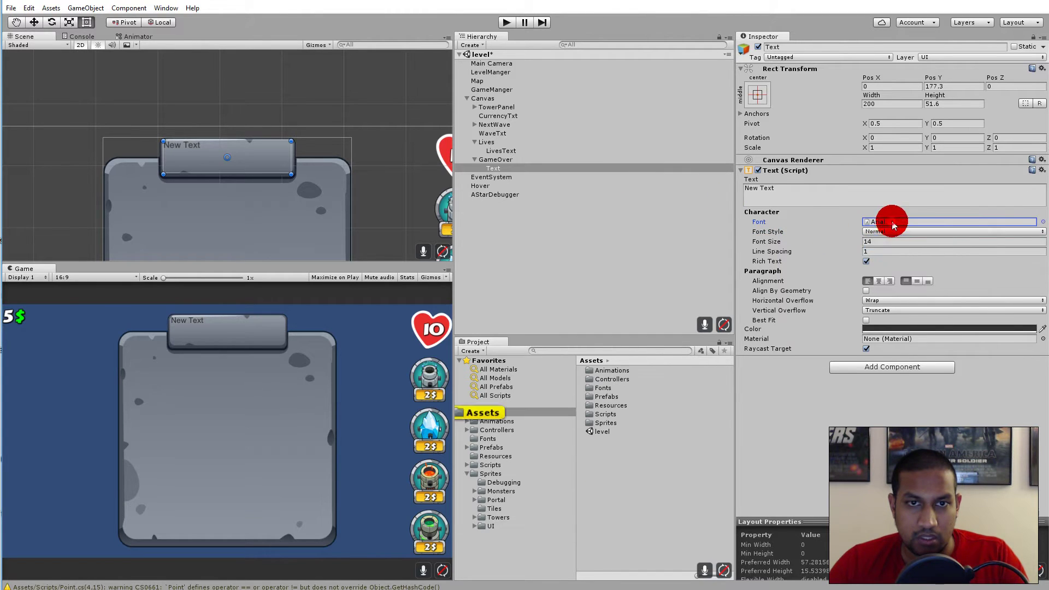
left_click(1045, 221)
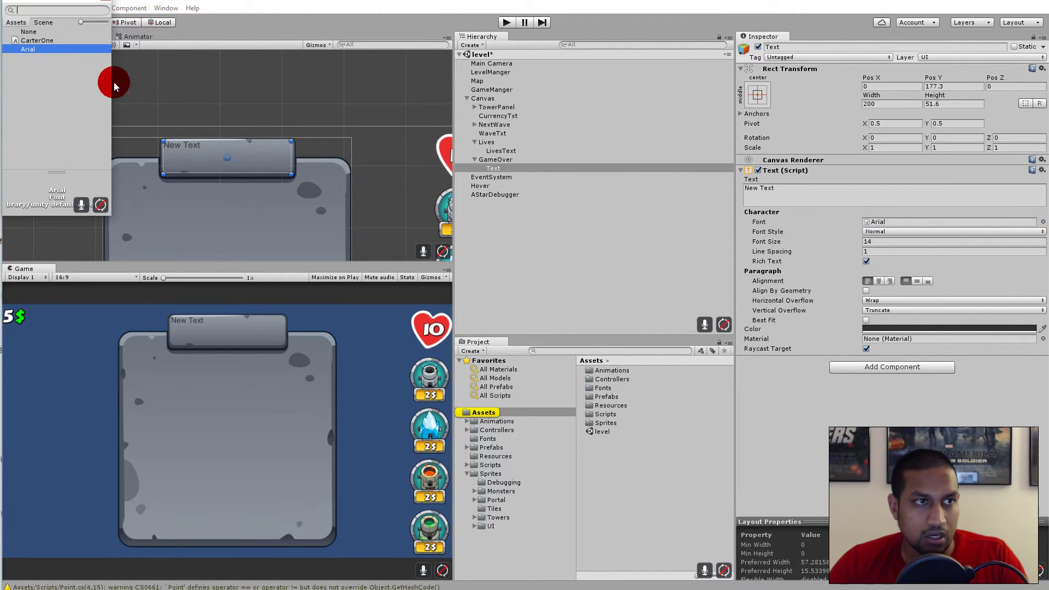
double_click(37, 40)
left_click(918, 243)
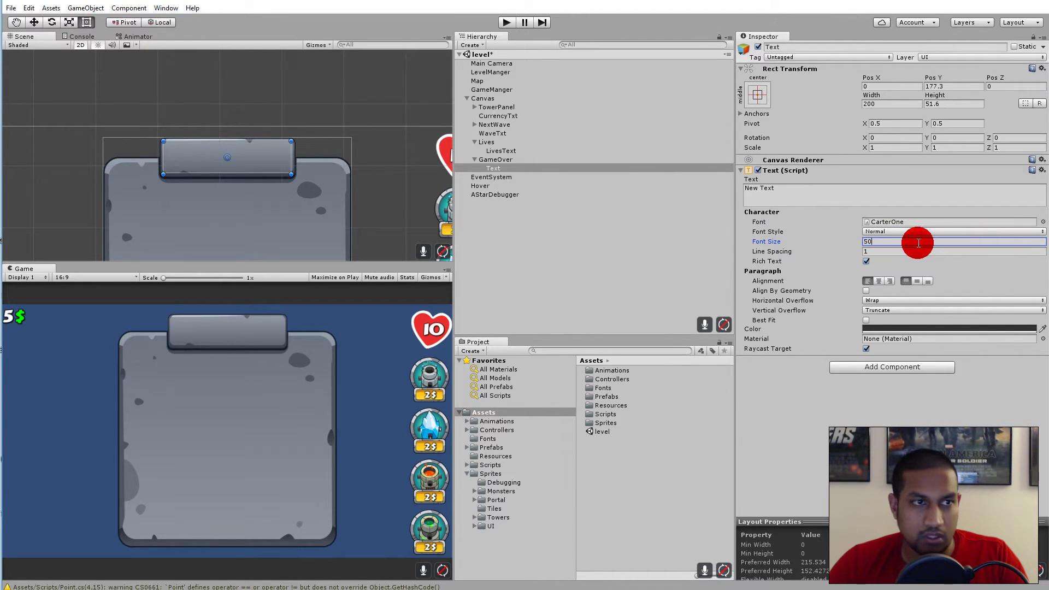
type("50")
Step: Centre the title text horizontally and vertically, and enable Best Fit
left_click(888, 285)
left_click(917, 283)
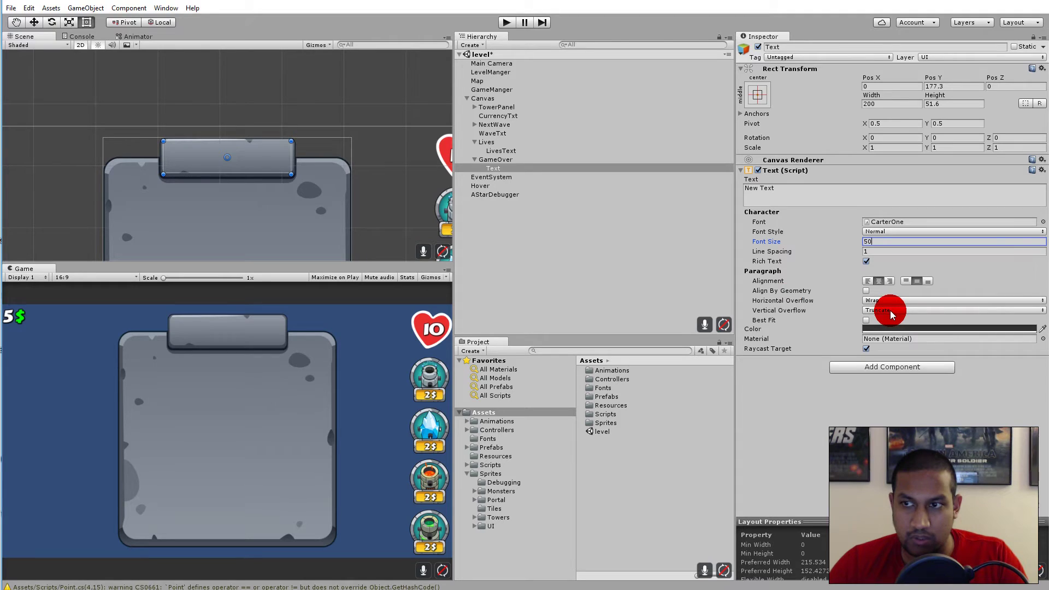
left_click(866, 321)
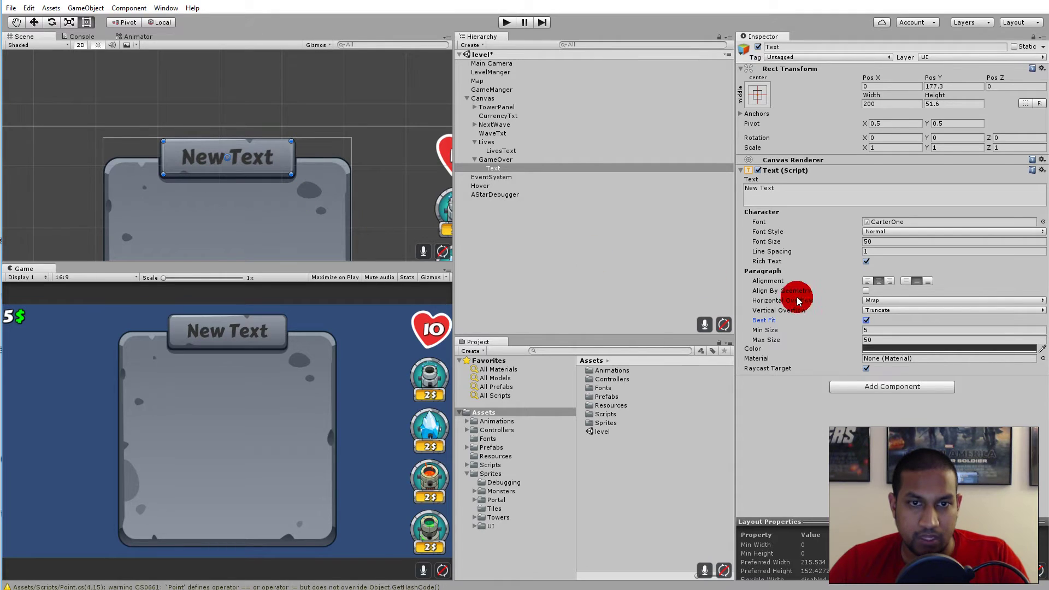
Step: Set the title text's colour to white
left_click(886, 348)
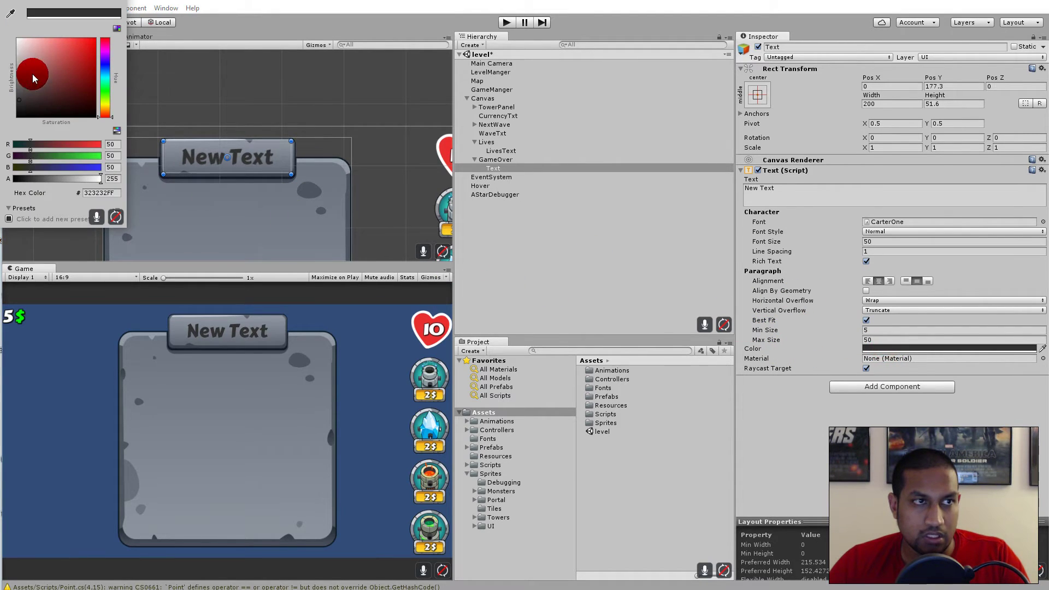
left_click_drag(30, 76, 19, 40)
left_click(889, 416)
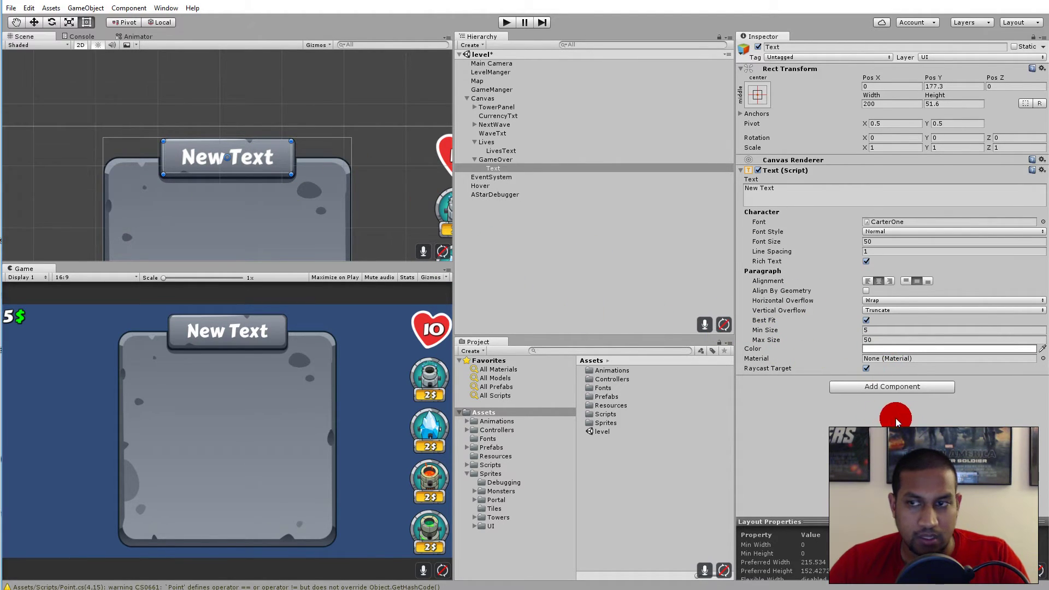
Step: Add an Outline component and a Shadow component to the title text
left_click(918, 386)
type("outline")
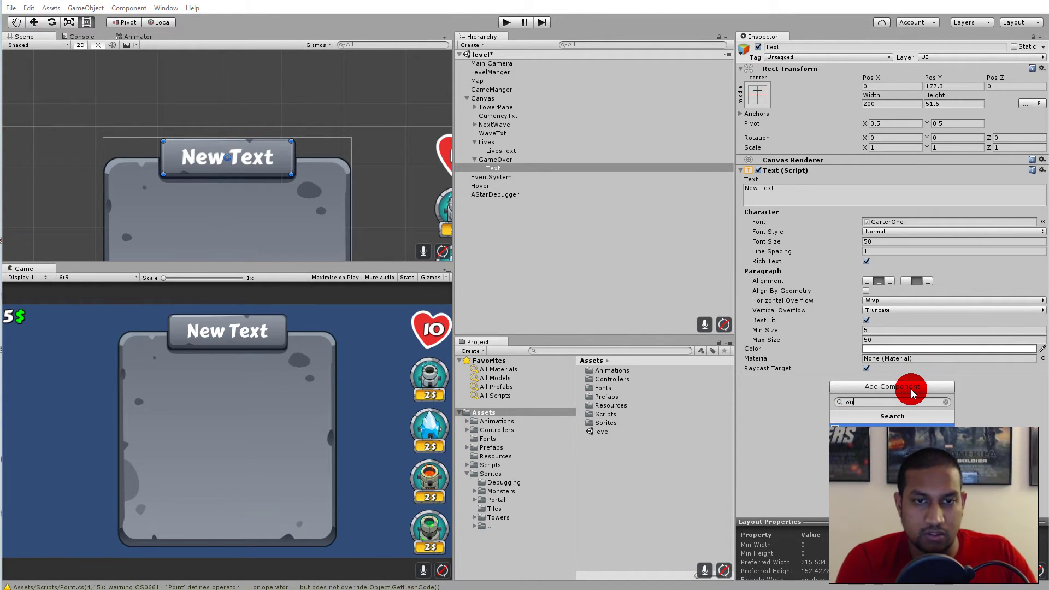
key("Return")
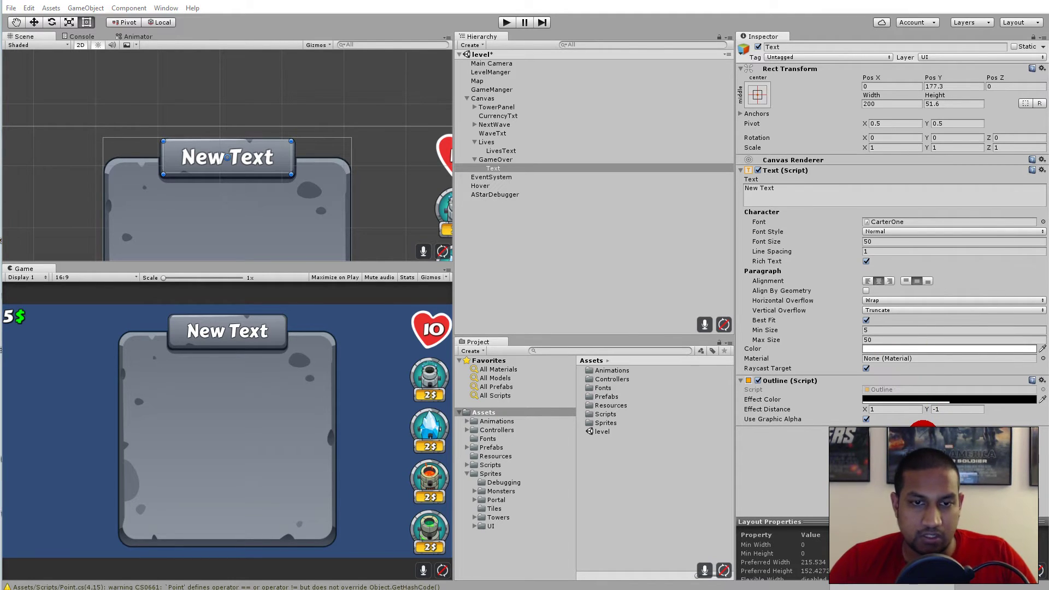
left_click(923, 432)
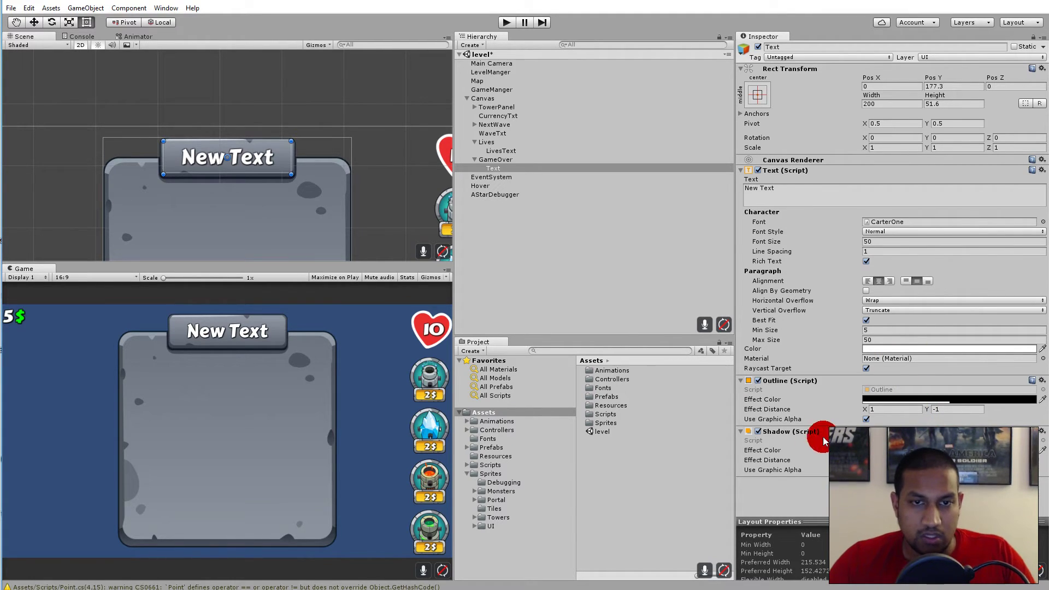
Step: Move the Shadow component above the Text component and set its effect distance to about X 4.06 and Y -3.78
left_click(820, 461)
right_click(805, 386)
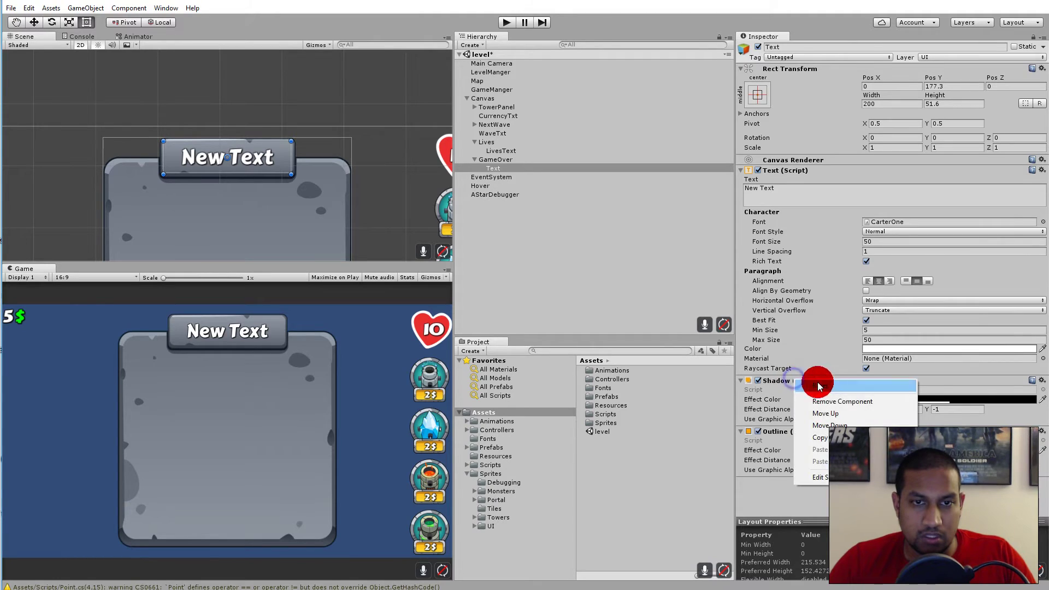
left_click(831, 413)
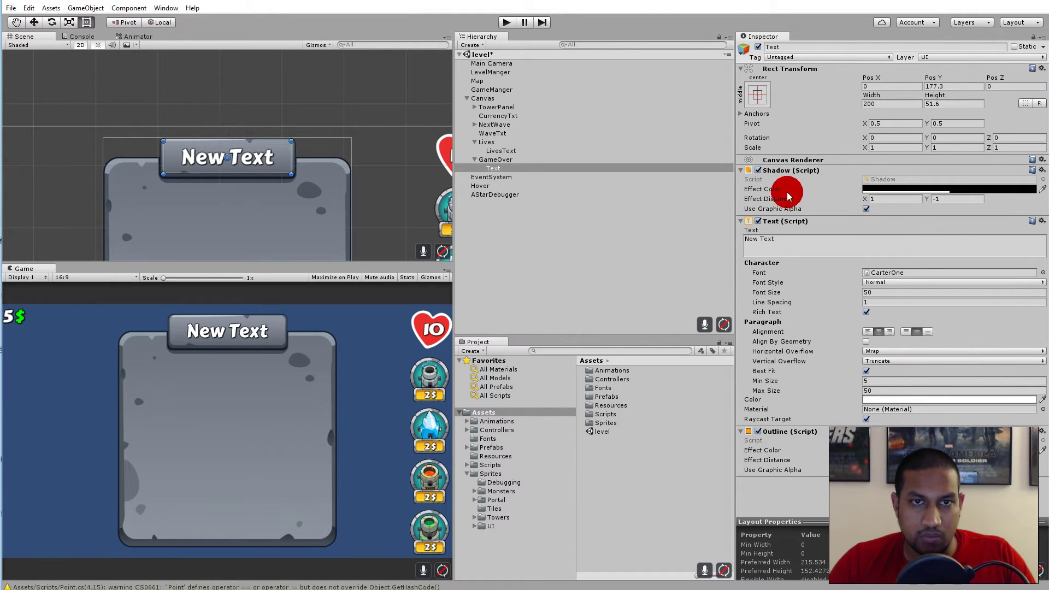
type("4.04")
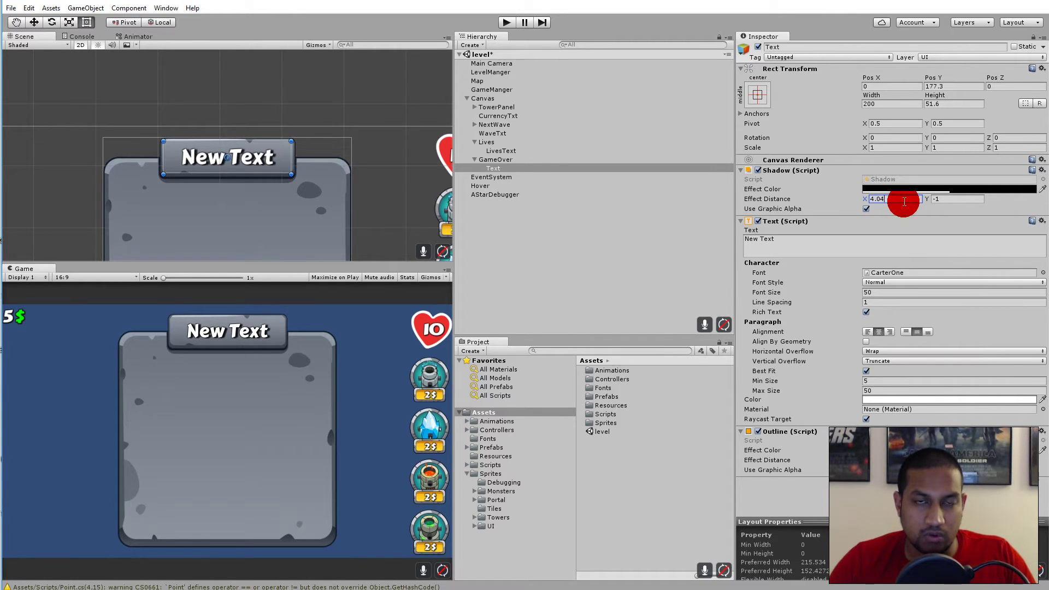
left_click(955, 199)
left_click(929, 202)
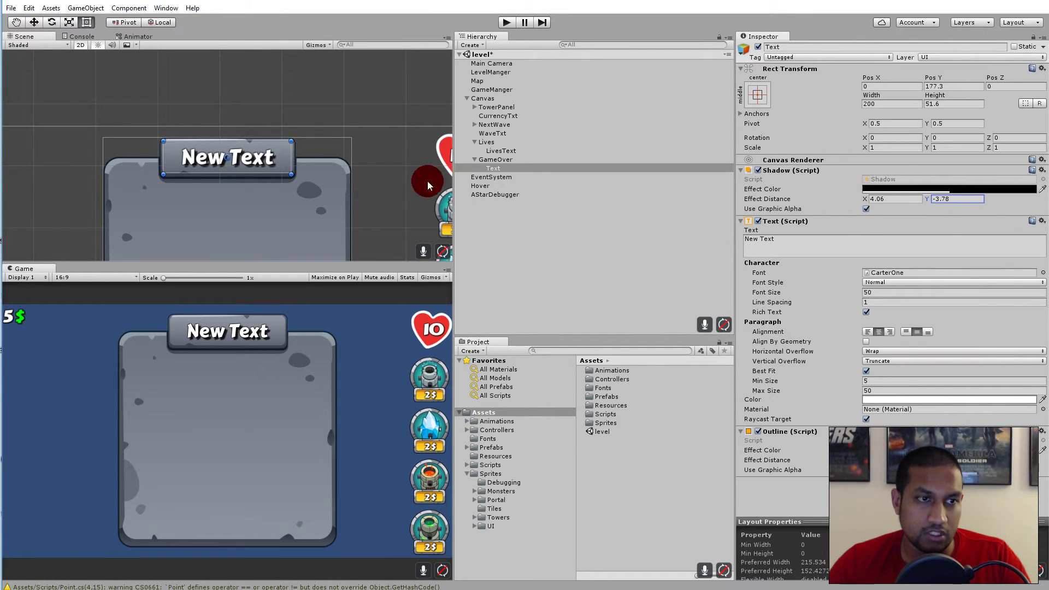
Step: Change the title text's content to "Game Over"
scroll(296, 166, "up", 5)
scroll(211, 159, "down", 4)
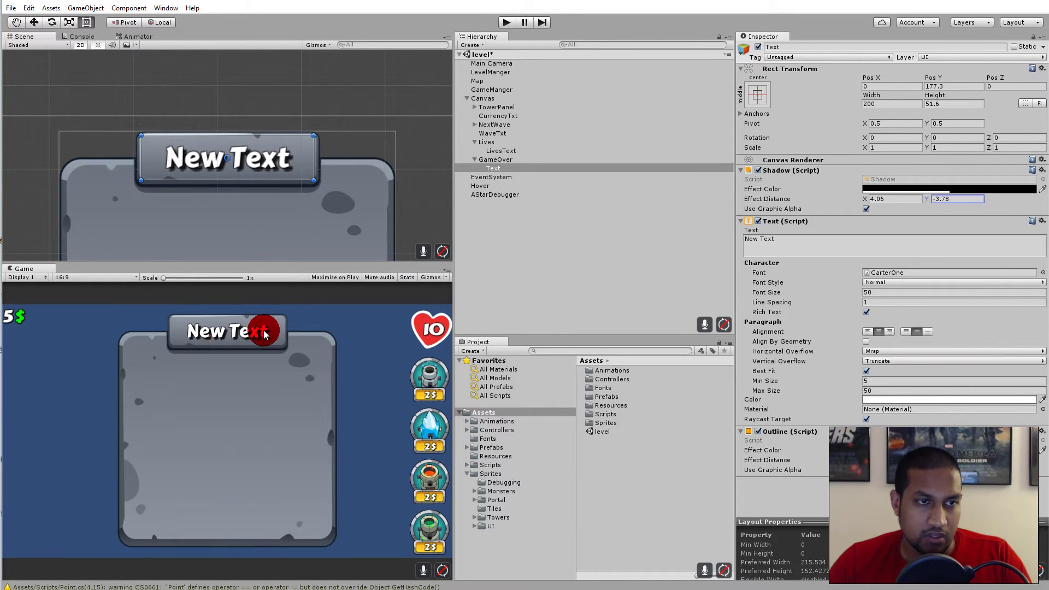
left_click(811, 238)
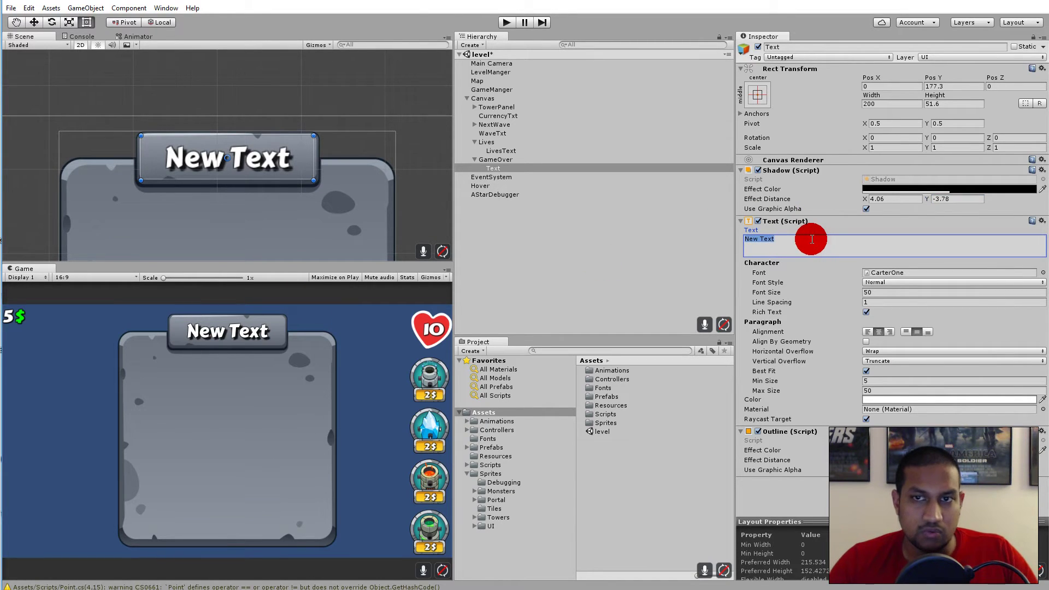
type("Game Over")
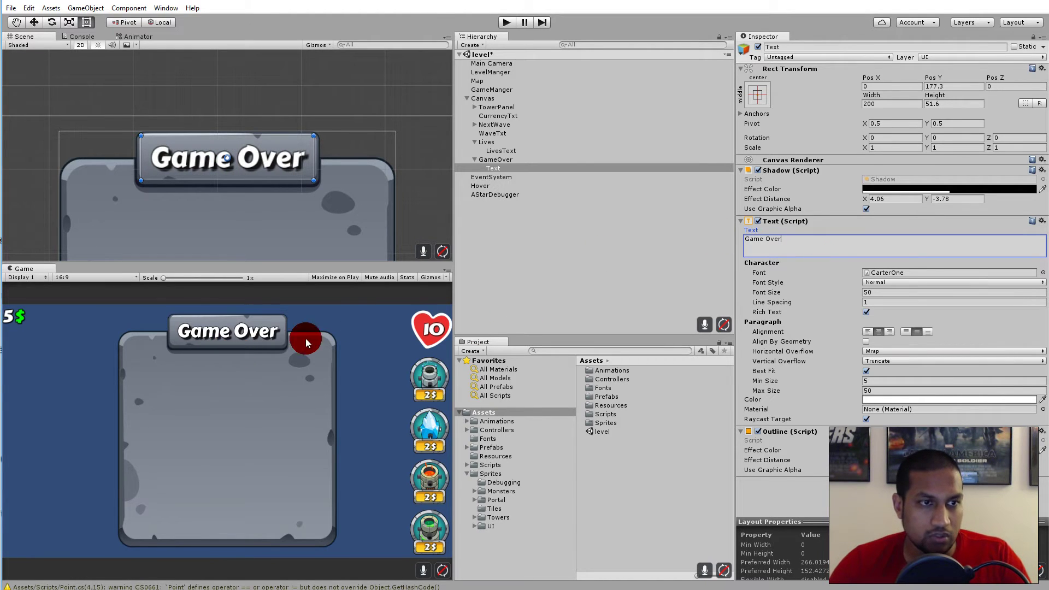
Step: Add a UI Button child under the GameOver image
left_click(499, 161)
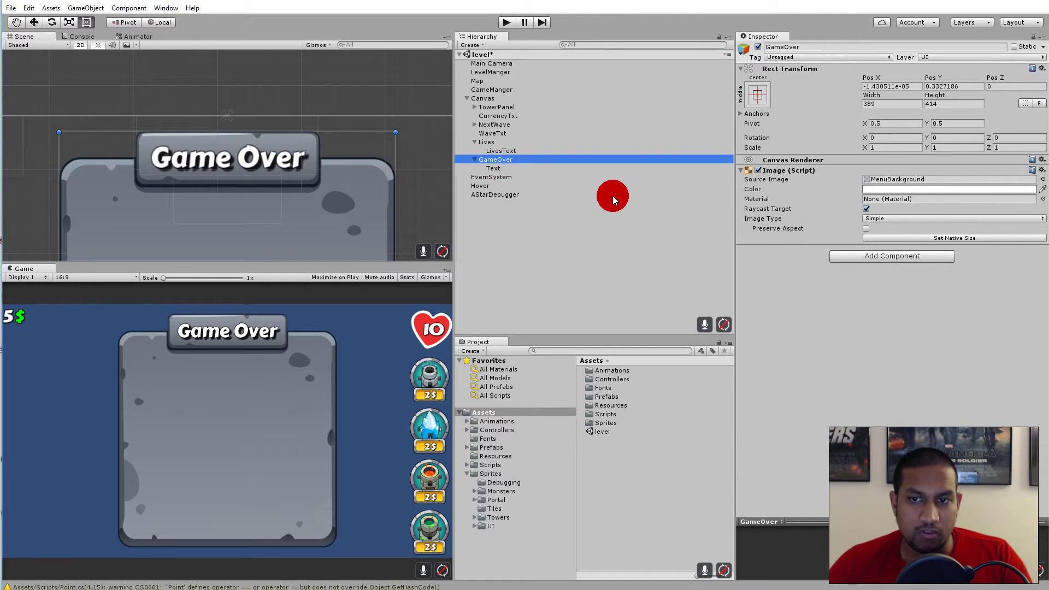
right_click(503, 159)
mouse_move(548, 306)
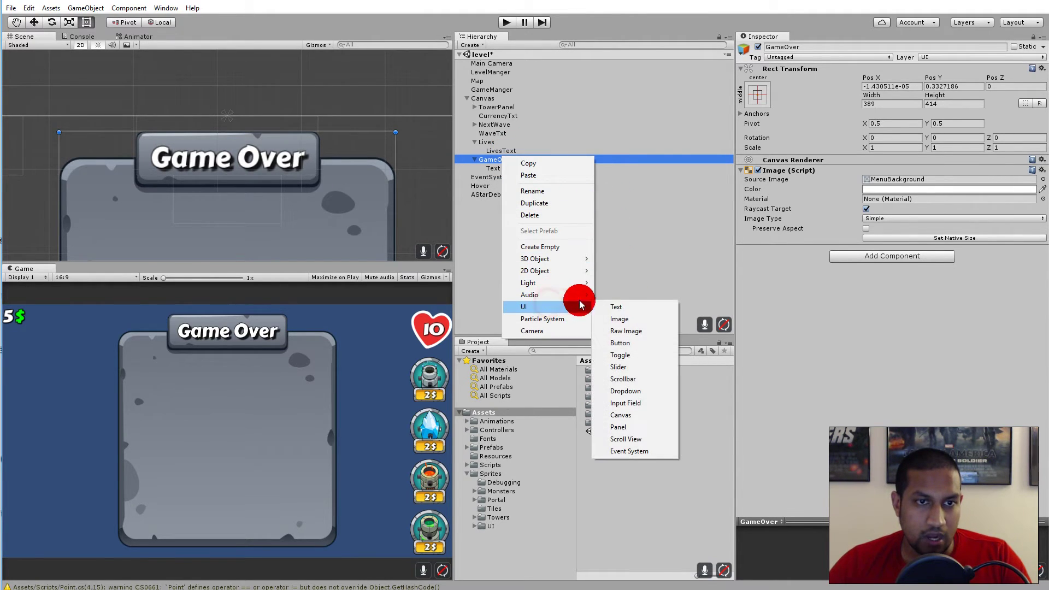
left_click(632, 345)
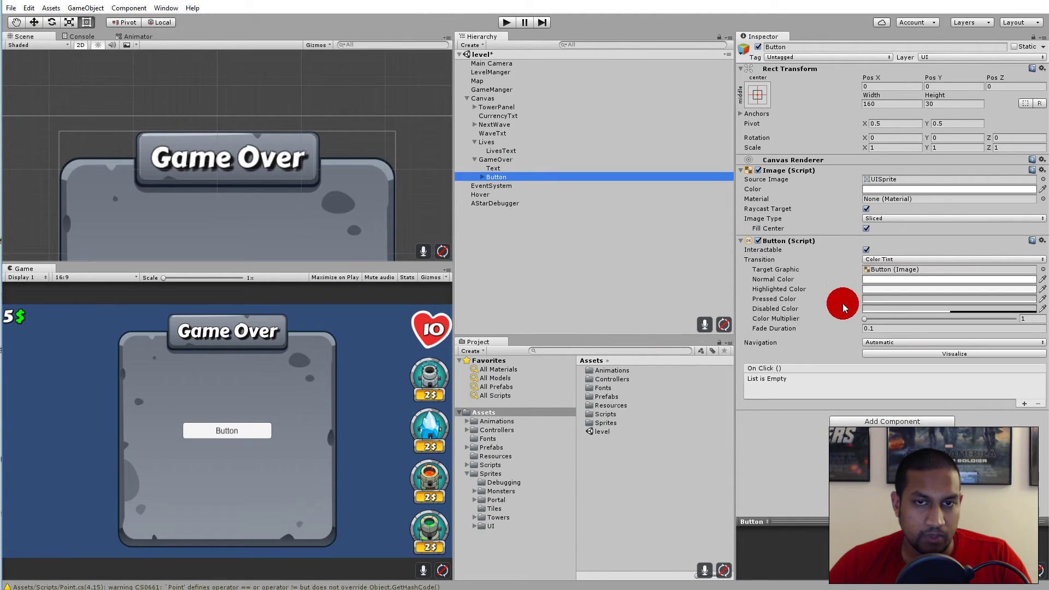
Step: Find the MenuButtons sprite sheet in the Sprites/UI folder, expand it and look through its individual sprites
left_click(488, 525)
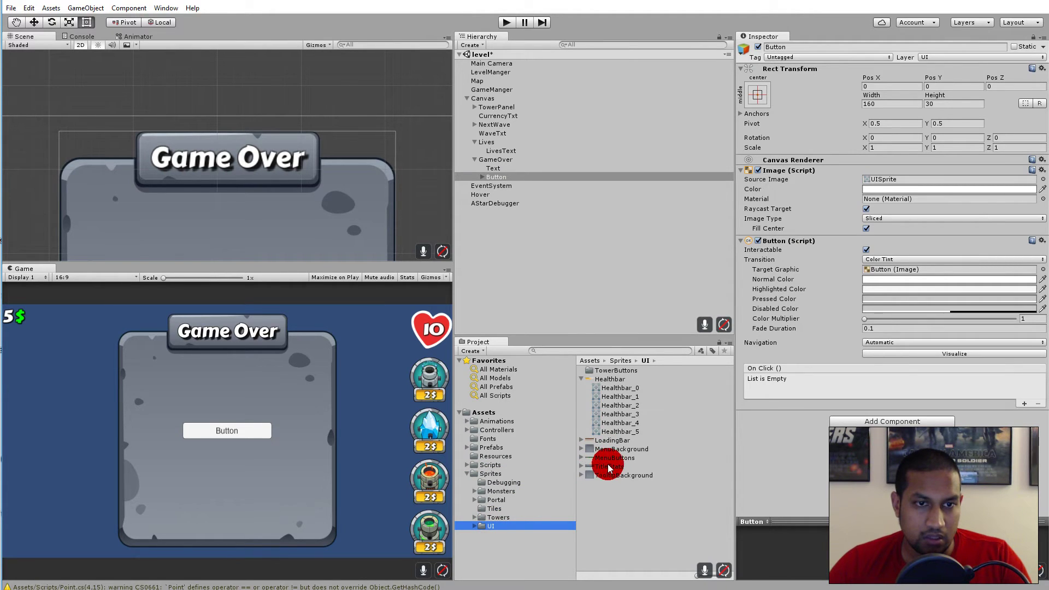
left_click(581, 458)
left_click(605, 457)
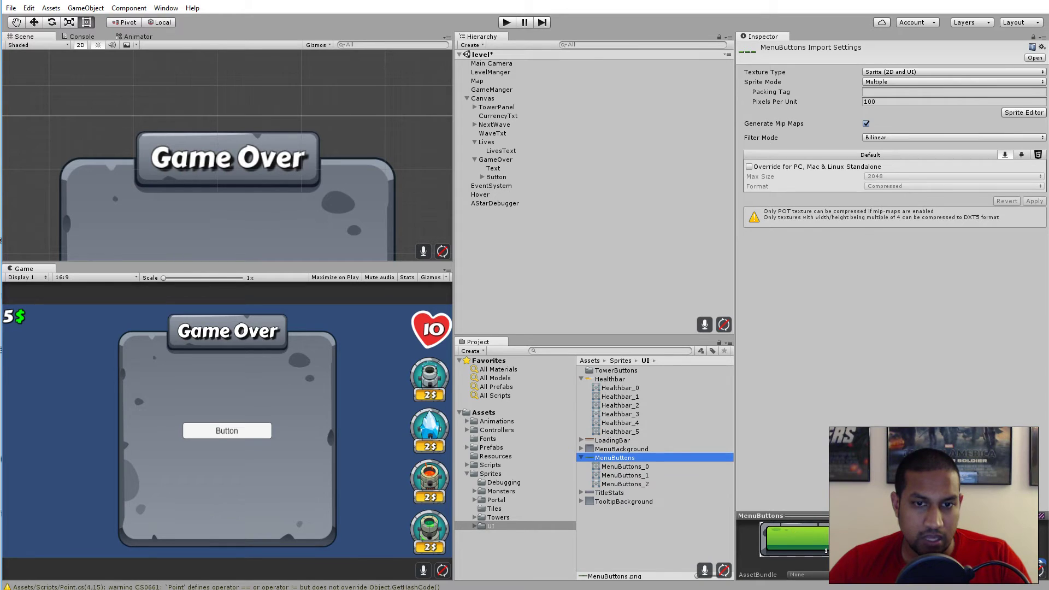
left_click(616, 474)
left_click(617, 485)
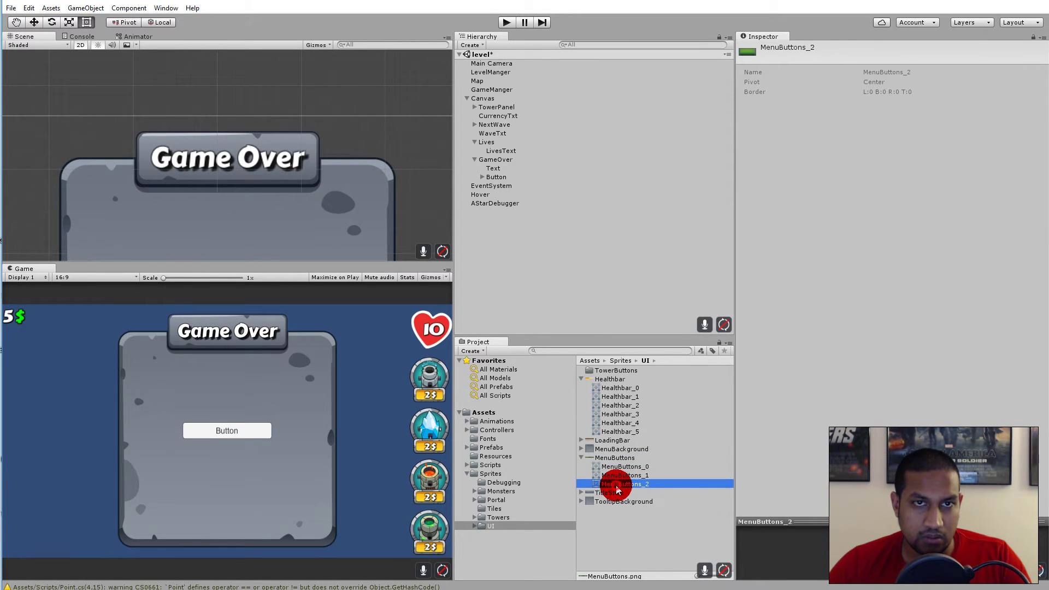
left_click(621, 467)
left_click(610, 460)
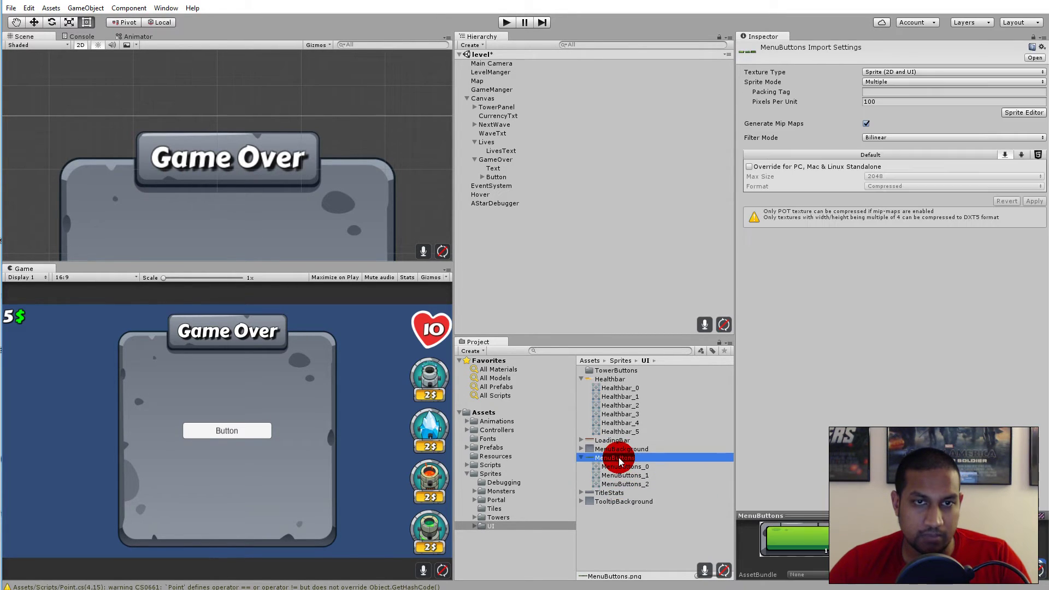
Step: Slice the MenuButtons sheet in the Sprite Editor with the Automatic type, Center pivot and Delete Existing method
left_click(1030, 114)
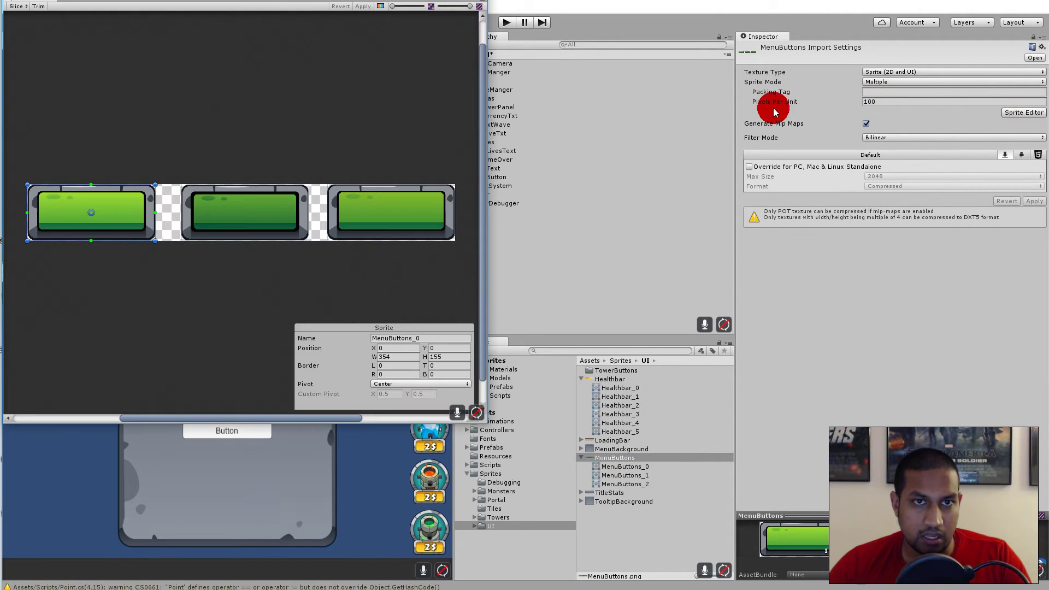
left_click(16, 6)
left_click(112, 80)
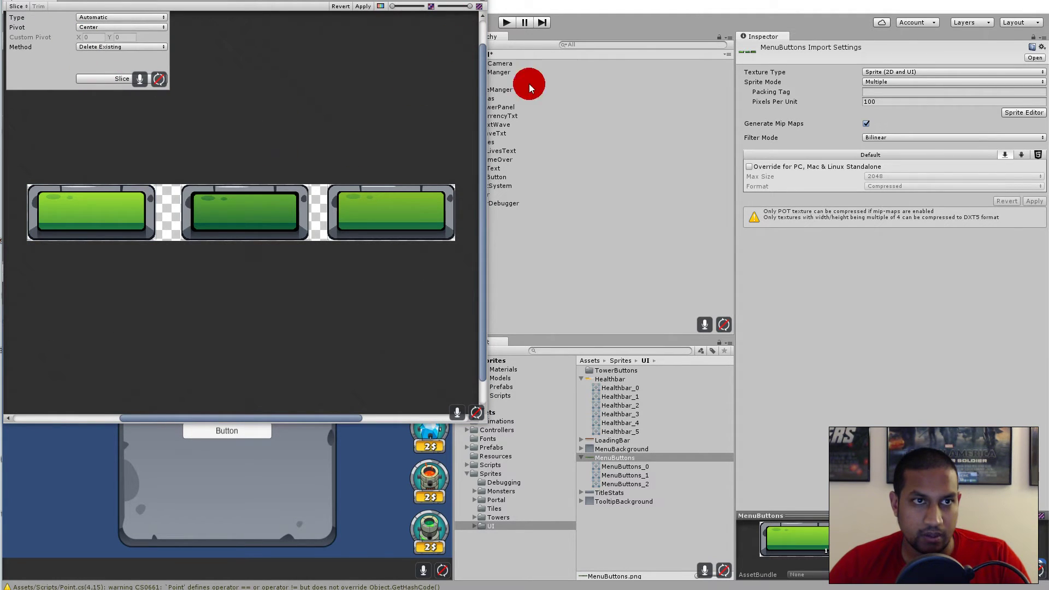
left_click(648, 359)
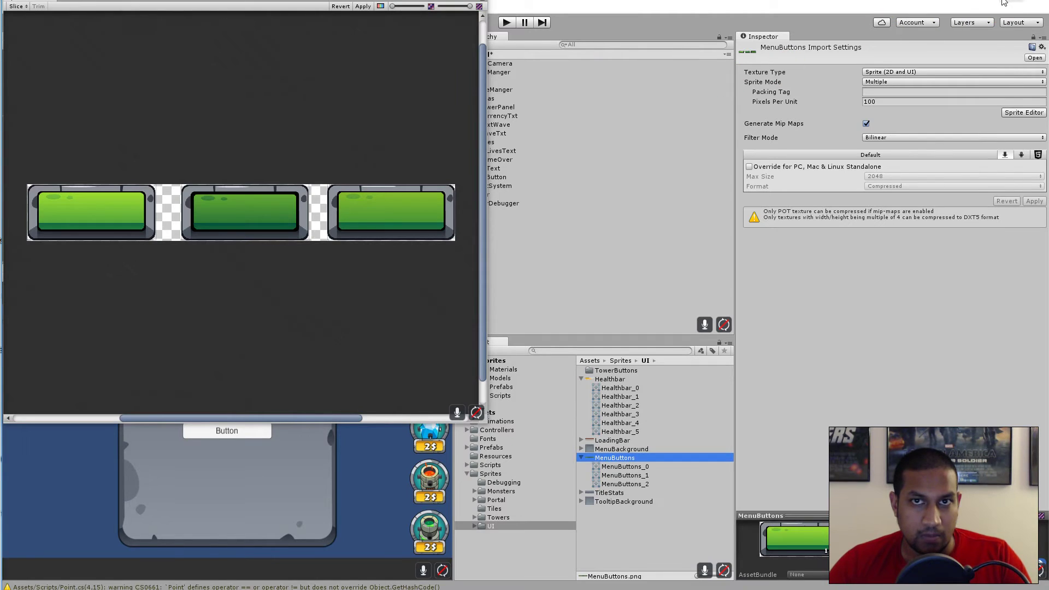
left_click(999, 132)
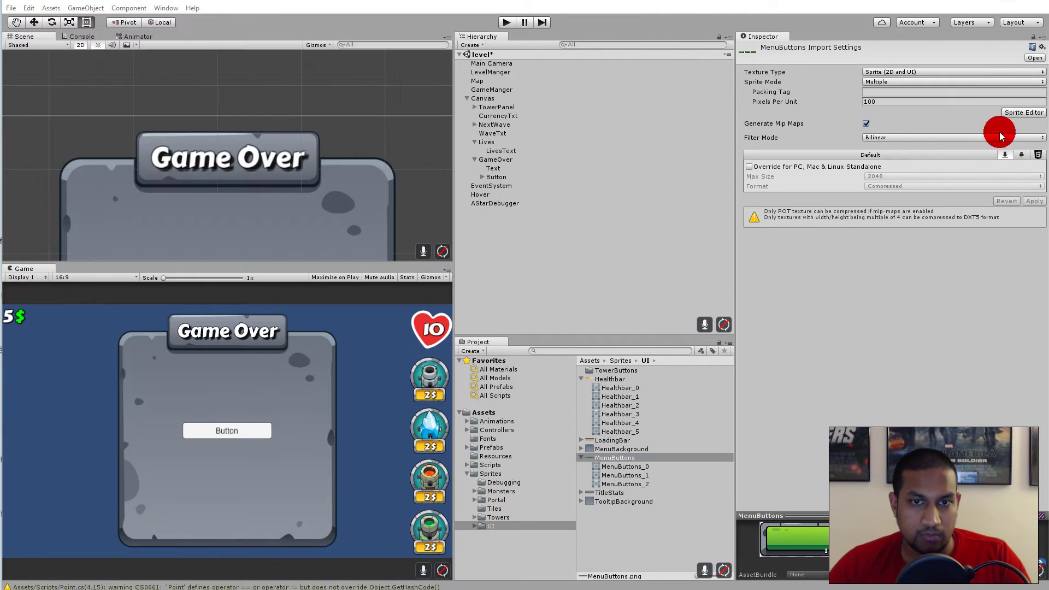
Step: Set the new button's source image to MenuButtons_0 and give it the sprite's native size
left_click(644, 469)
key("Down")
key("Down")
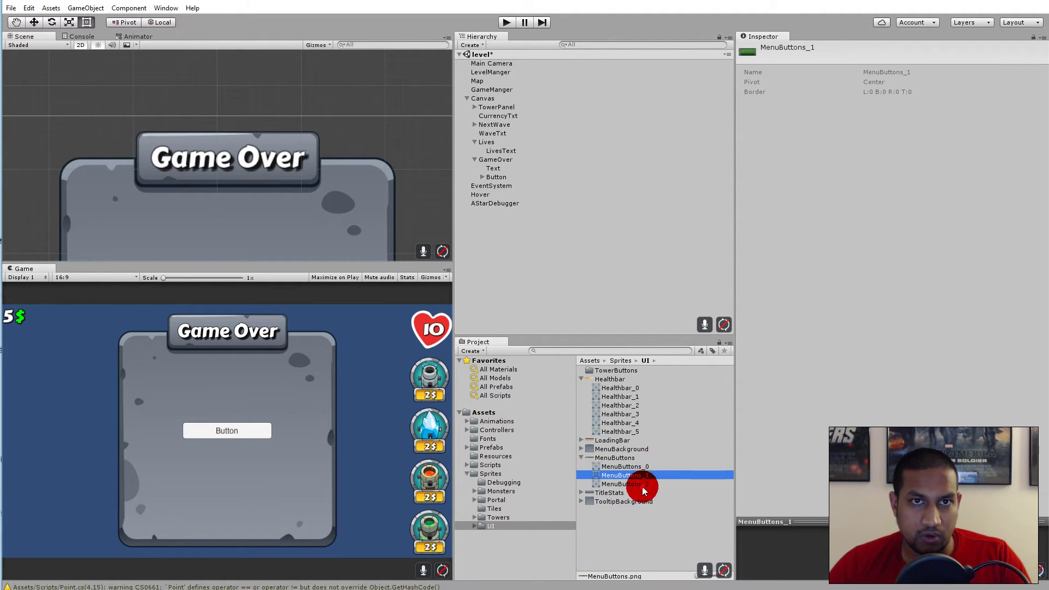
key("Up")
key("Up")
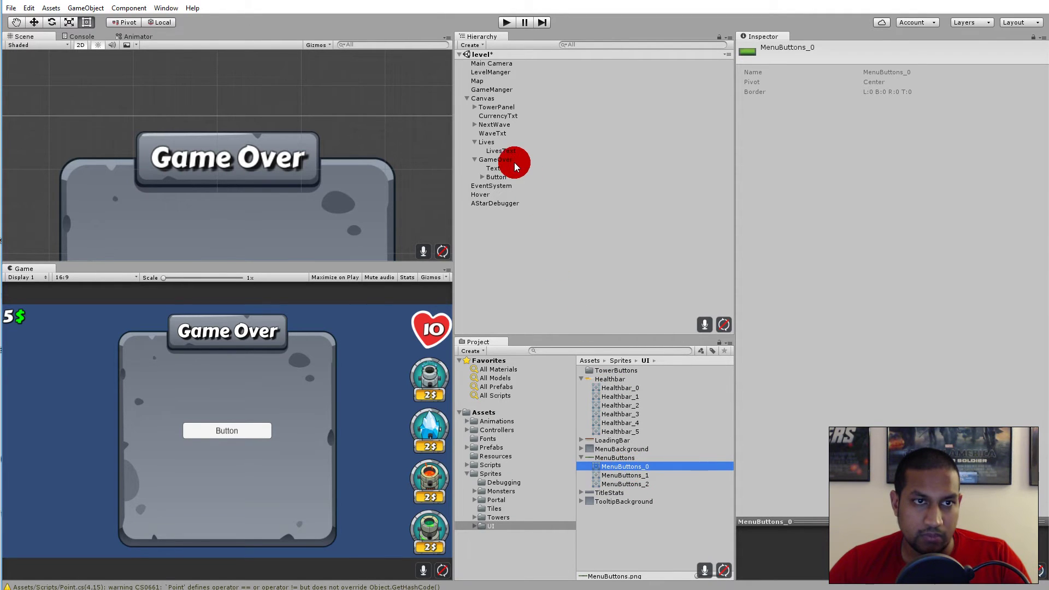
left_click(506, 176)
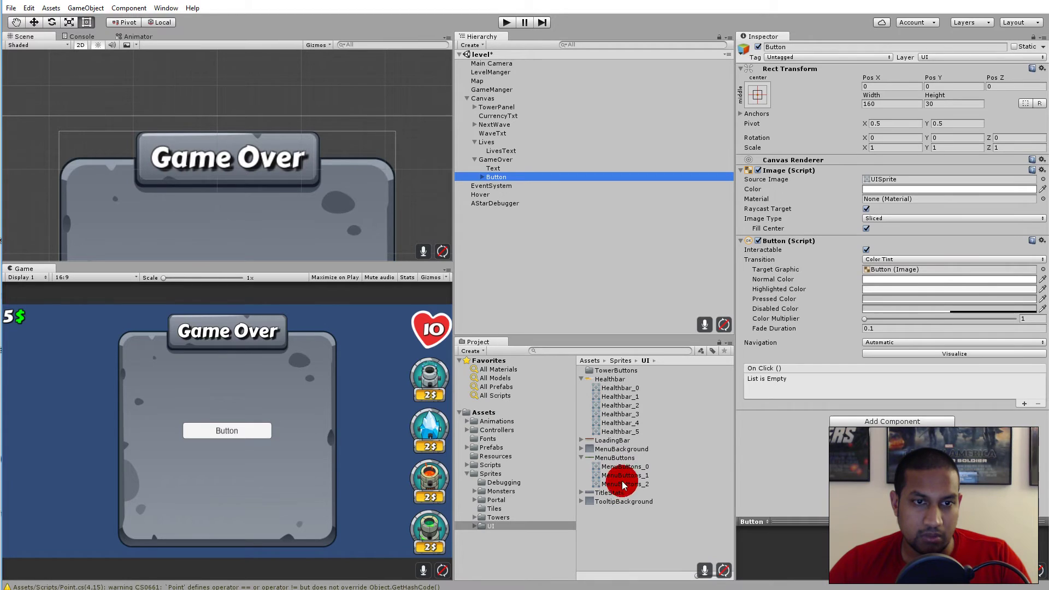
left_click_drag(623, 484, 891, 180)
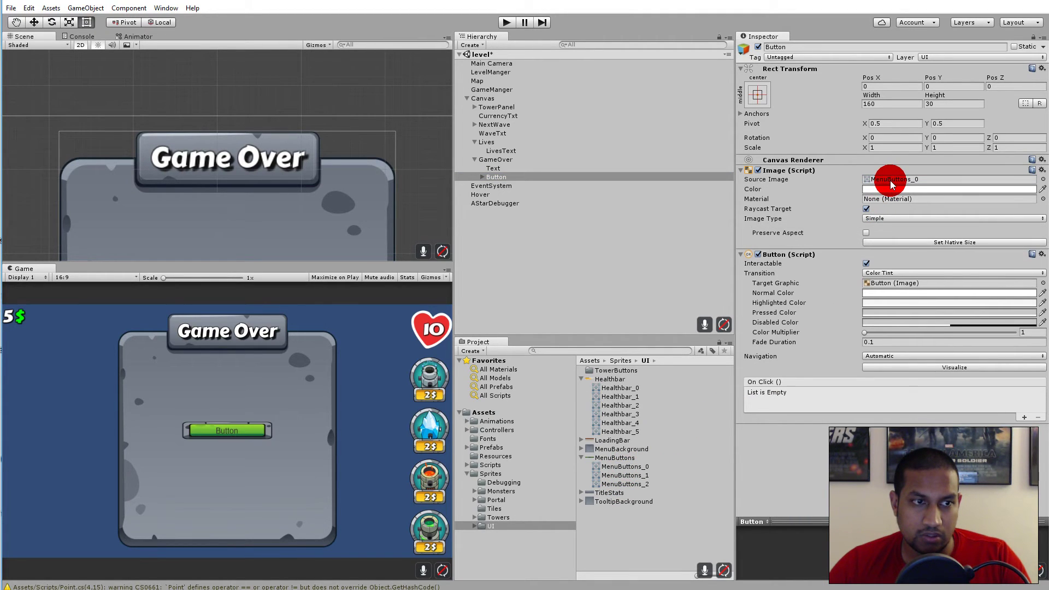
left_click(918, 239)
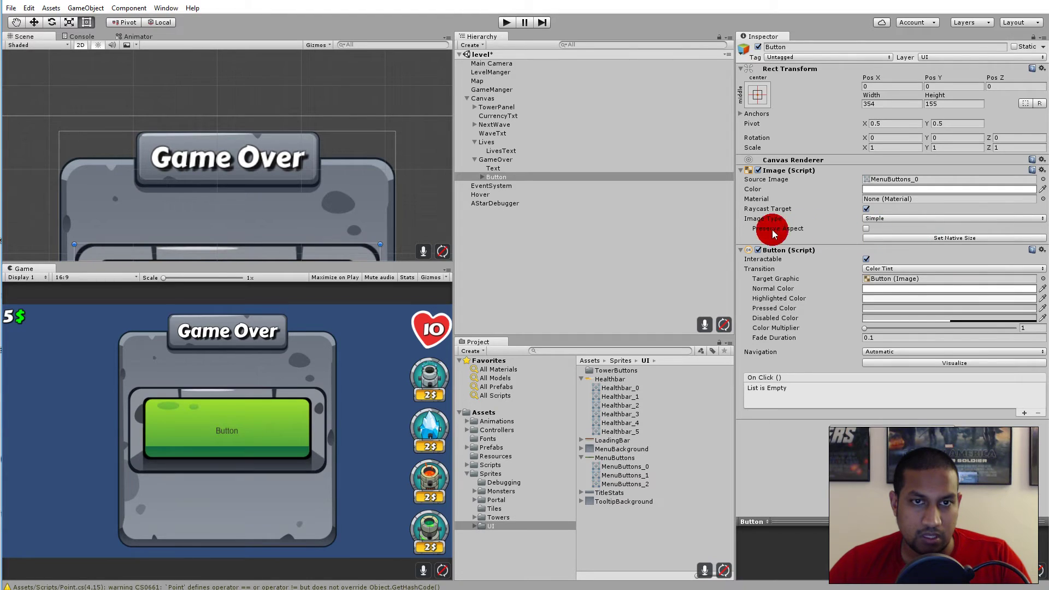
Step: Shrink the button to about 213 by 93 and place it just below the Game Over title plate
left_click(483, 177)
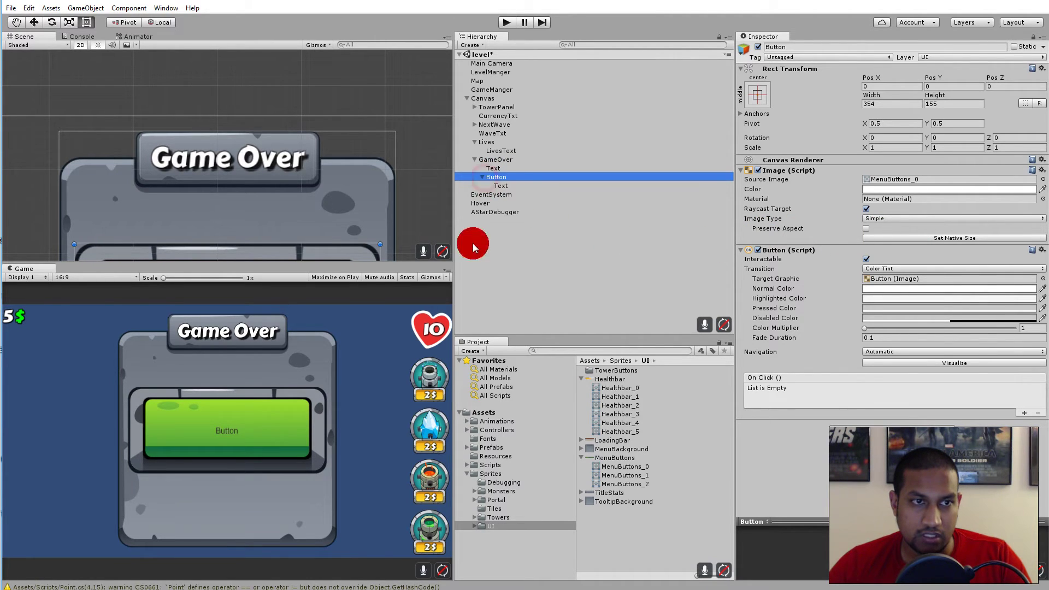
double_click(498, 176)
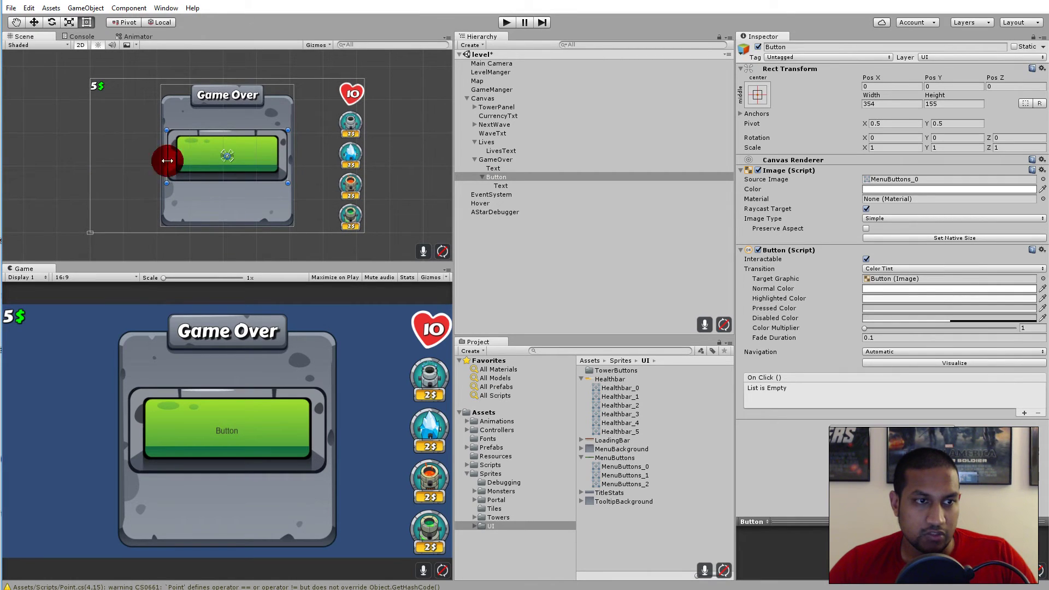
left_click_drag(288, 184, 262, 145)
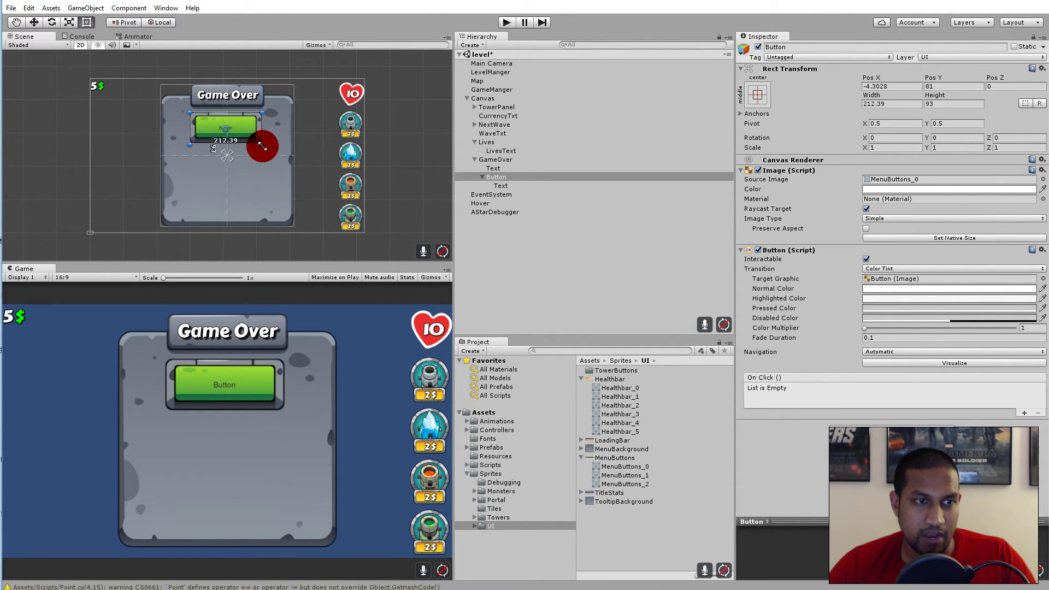
Step: Enlarge the button to about 254 by 111, then try a much wider stretch and undo it
scroll(260, 137, "up", 5)
scroll(284, 133, "down", 2)
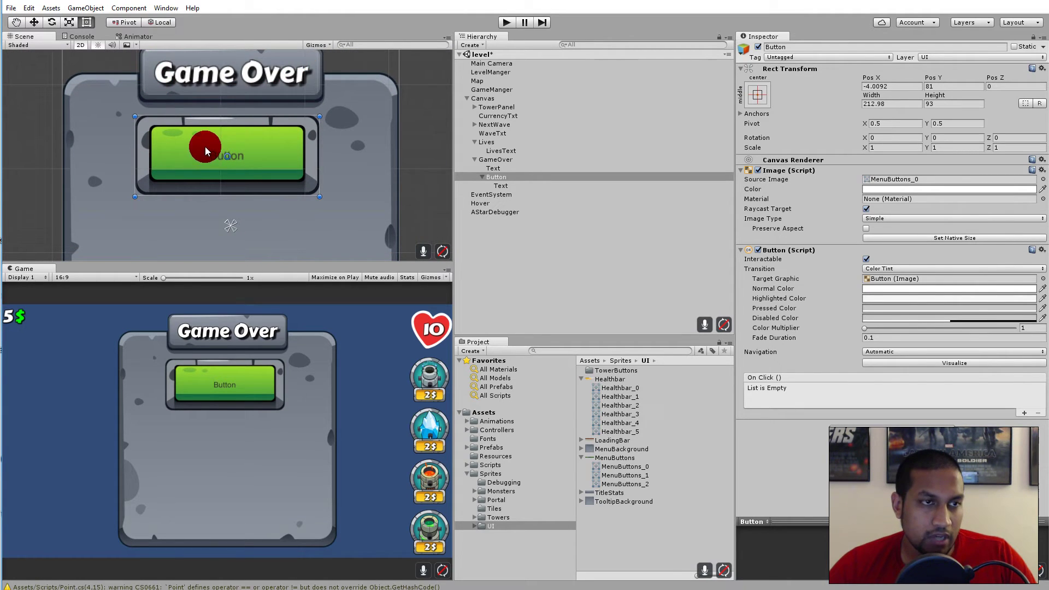
left_click_drag(320, 197, 355, 212)
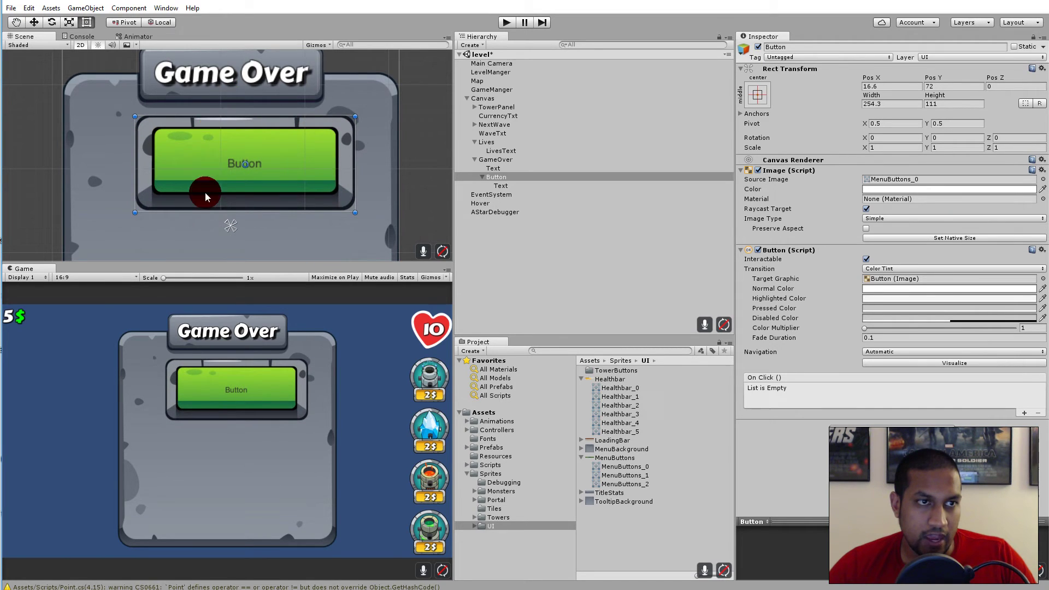
left_click_drag(359, 212, 602, 213)
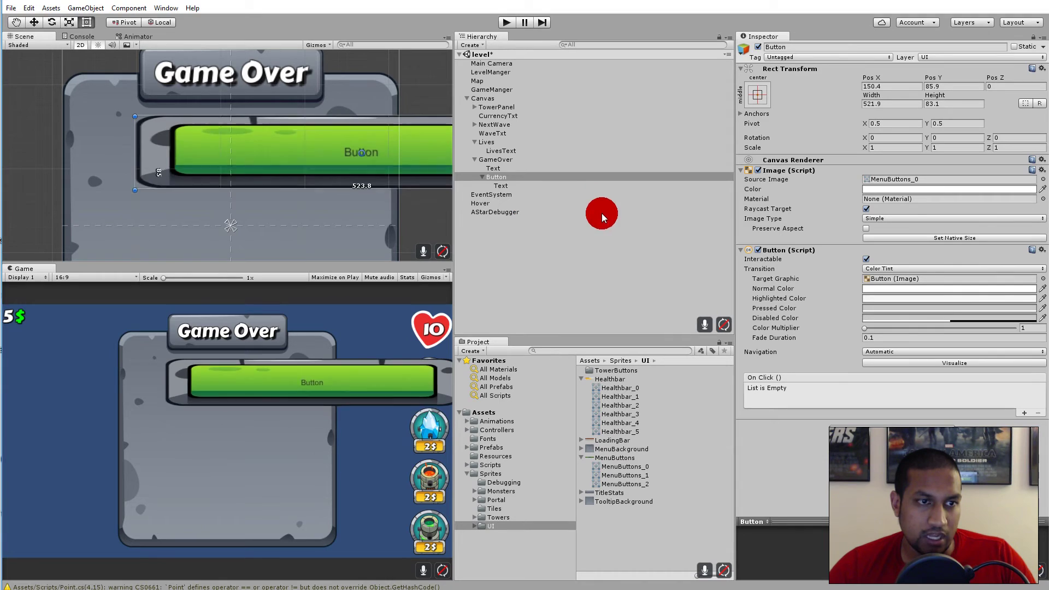
key("ctrl+z")
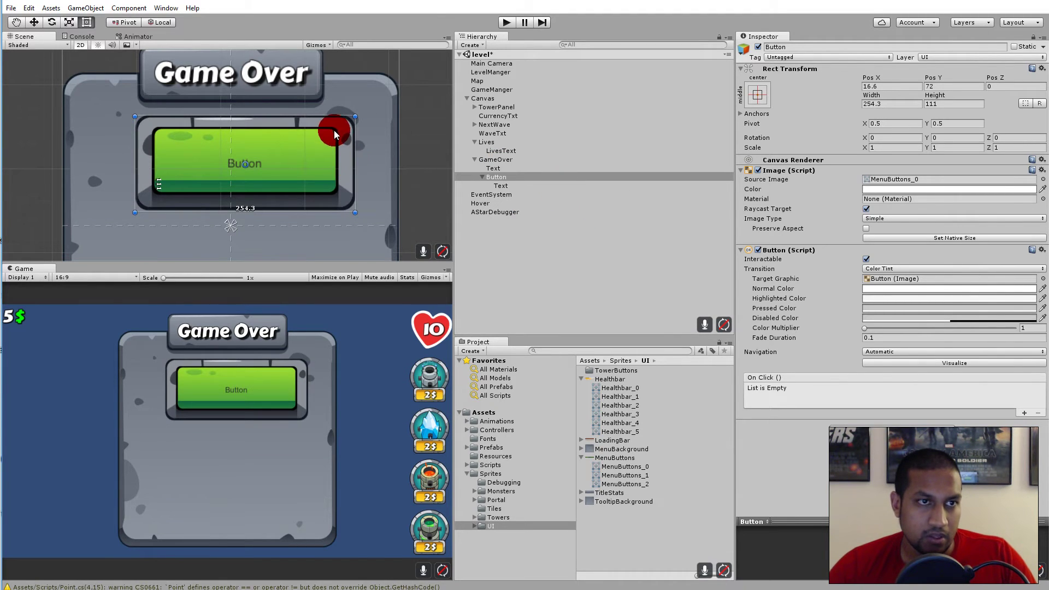
Step: Shrink the green button to about 217 by 95 and center it horizontally below the Game Over title, at a Y position of about 59
left_click_drag(336, 133, 312, 127)
left_click_drag(344, 209, 303, 107)
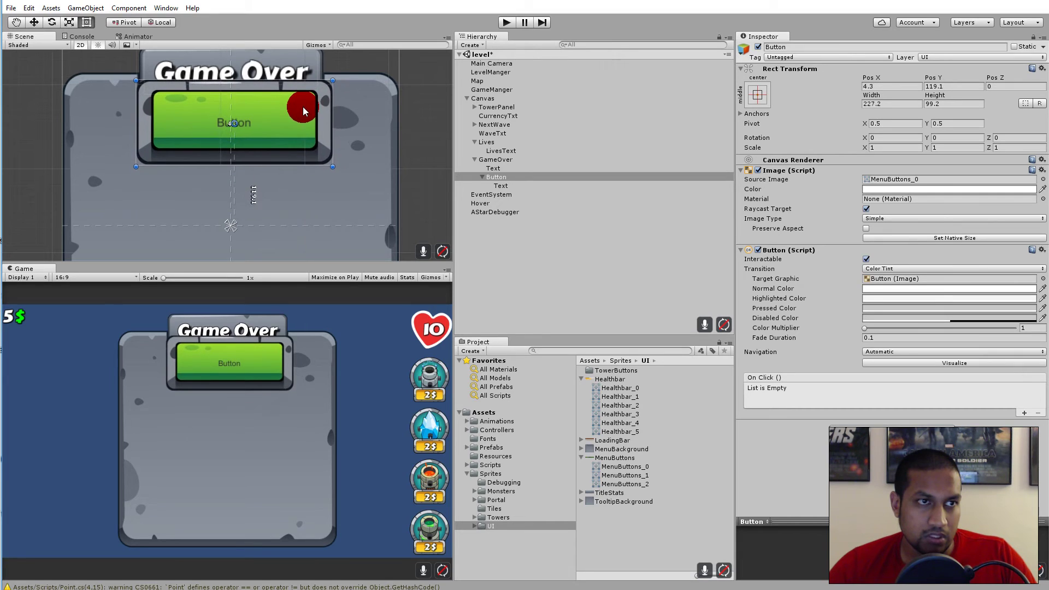
left_click_drag(331, 165, 323, 157)
left_click(315, 136)
left_click_drag(287, 94, 287, 148)
scroll(288, 158, "down", 3)
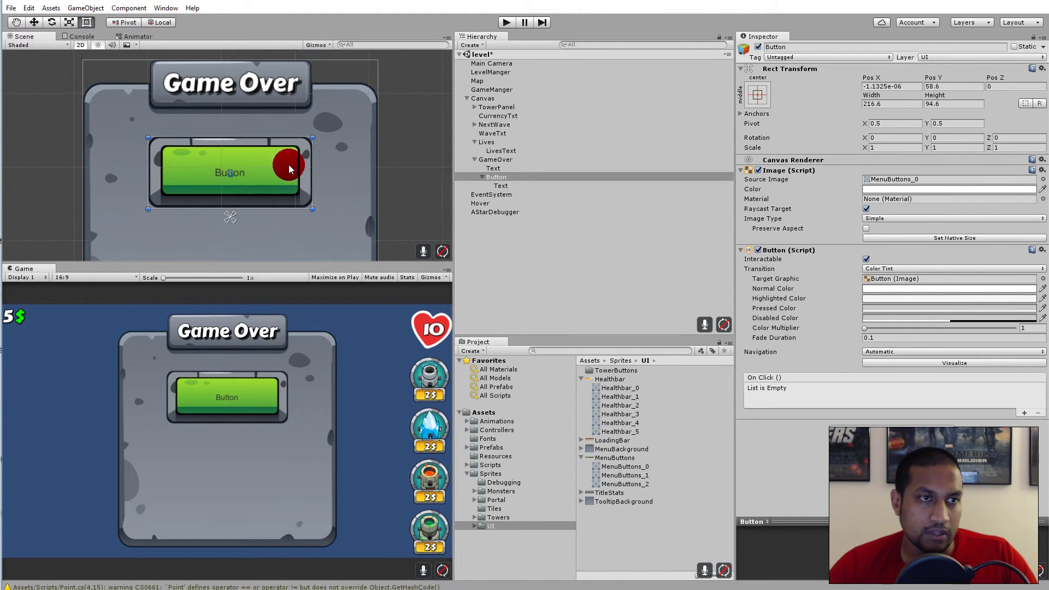
scroll(302, 176, "down", 2)
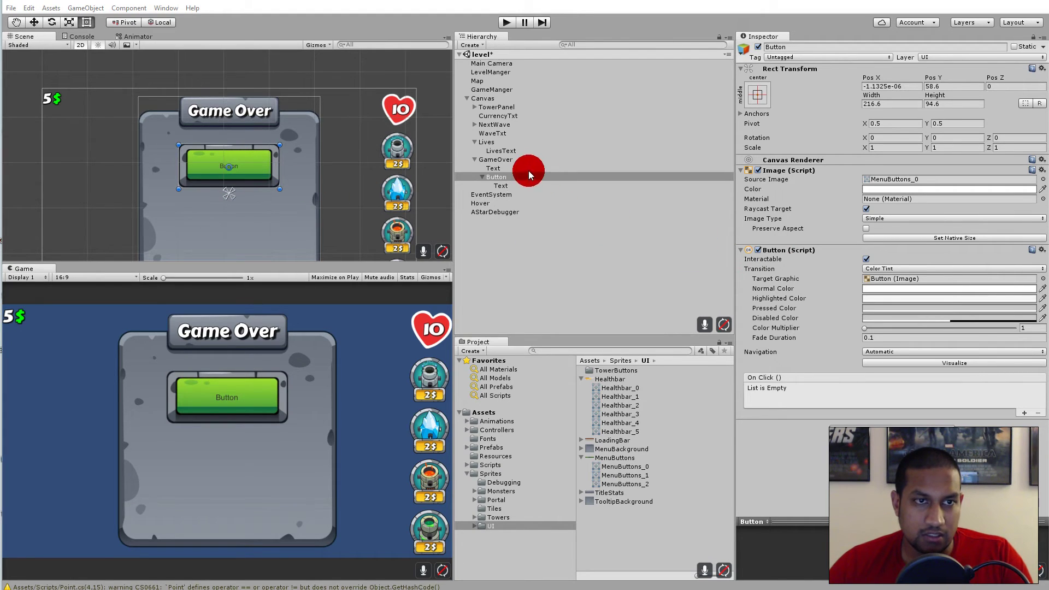
Step: Set the button label's font to CarterOne with Normal style and font size 50
left_click(500, 186)
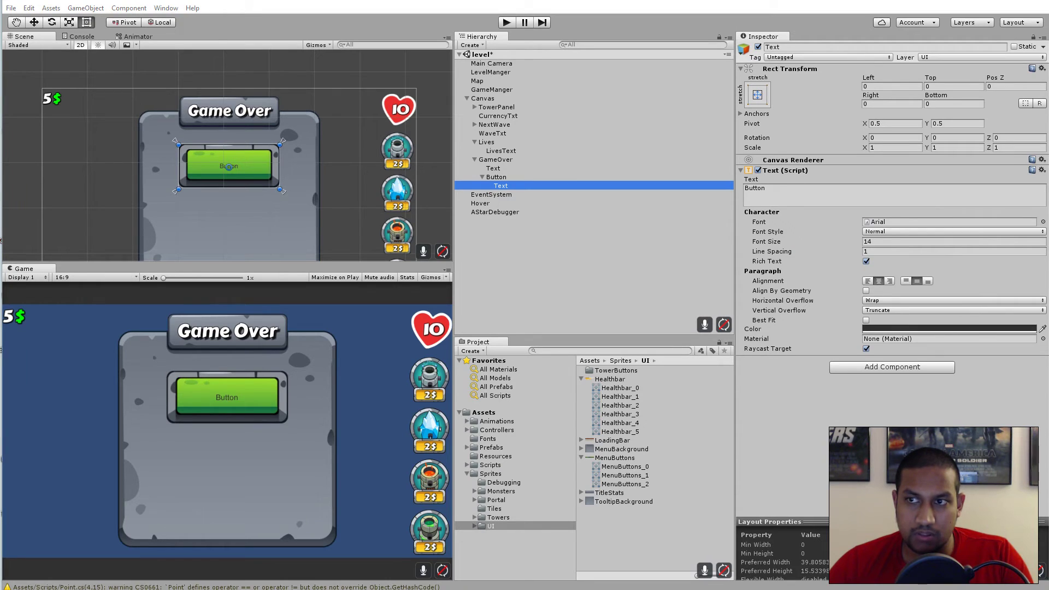
left_click(881, 222)
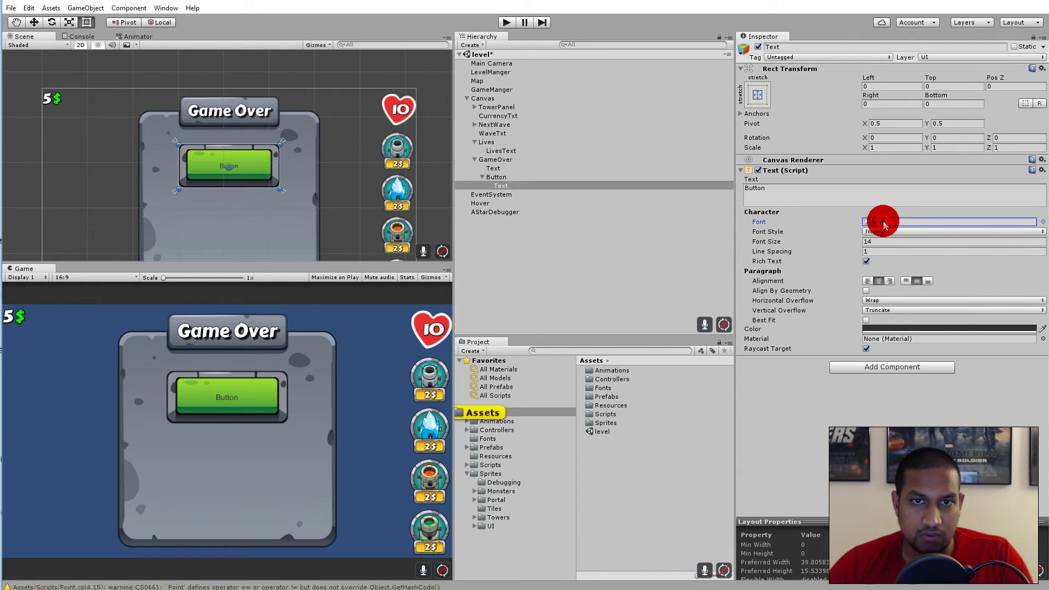
left_click(1044, 222)
double_click(41, 40)
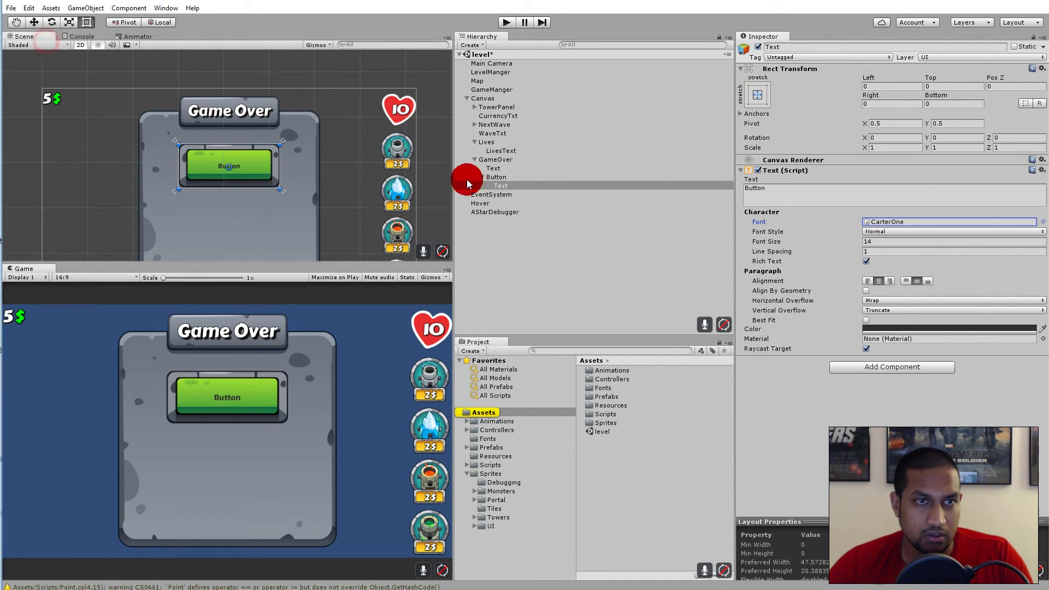
left_click(871, 234)
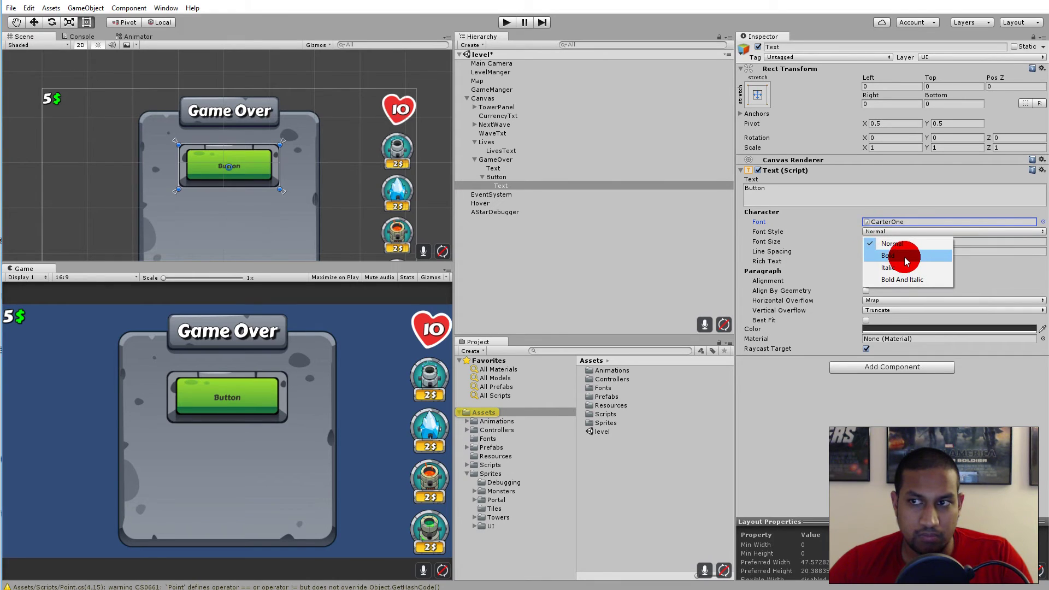
left_click(904, 246)
left_click(886, 241)
type("50")
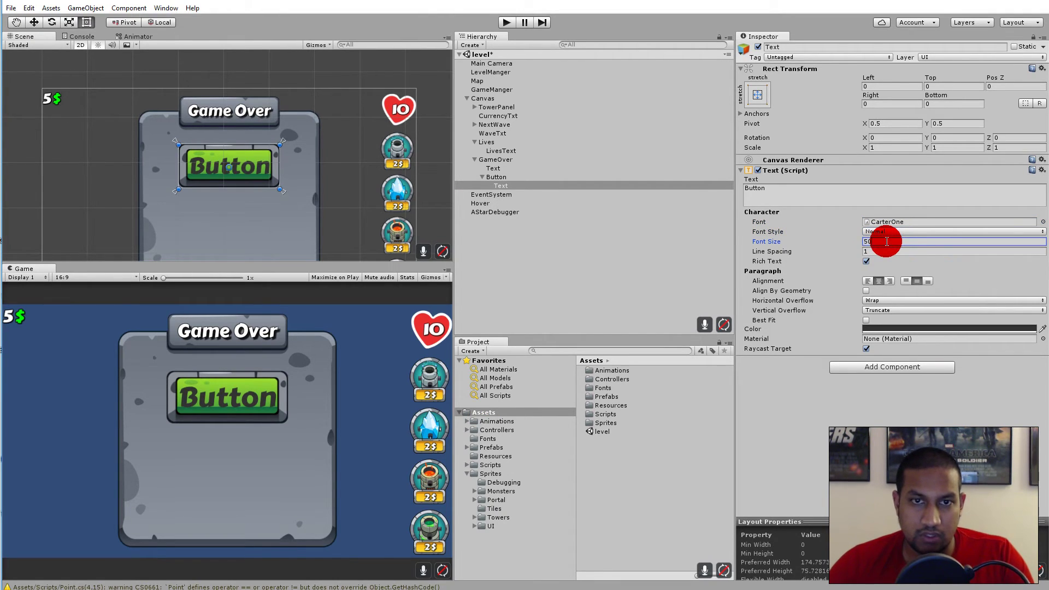
Step: Turn on Best Fit for the button label with a minimum size of 3, and color the text white (FFFFFF)
left_click(867, 321)
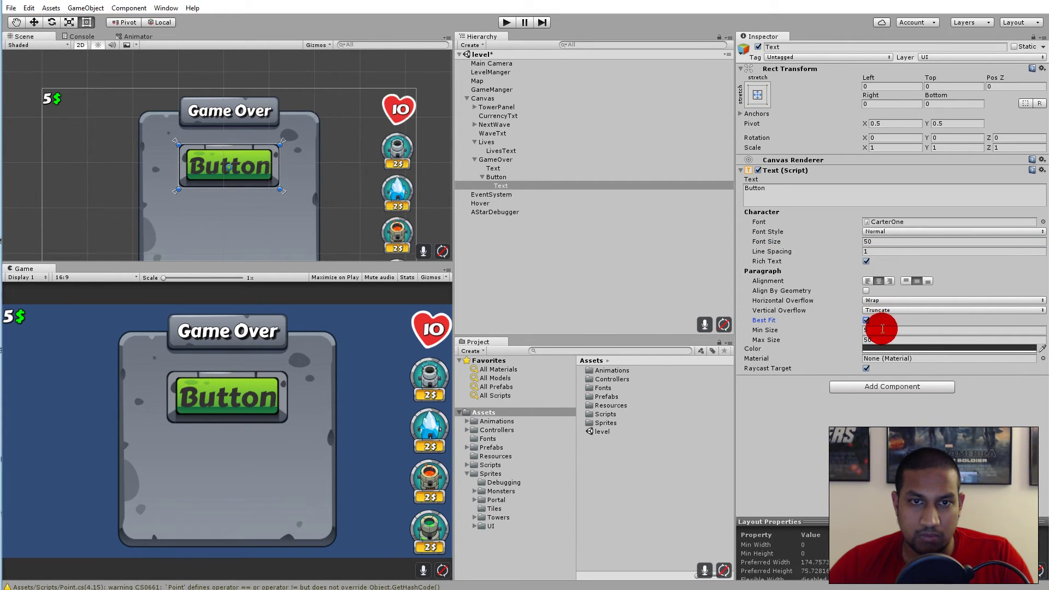
type("3")
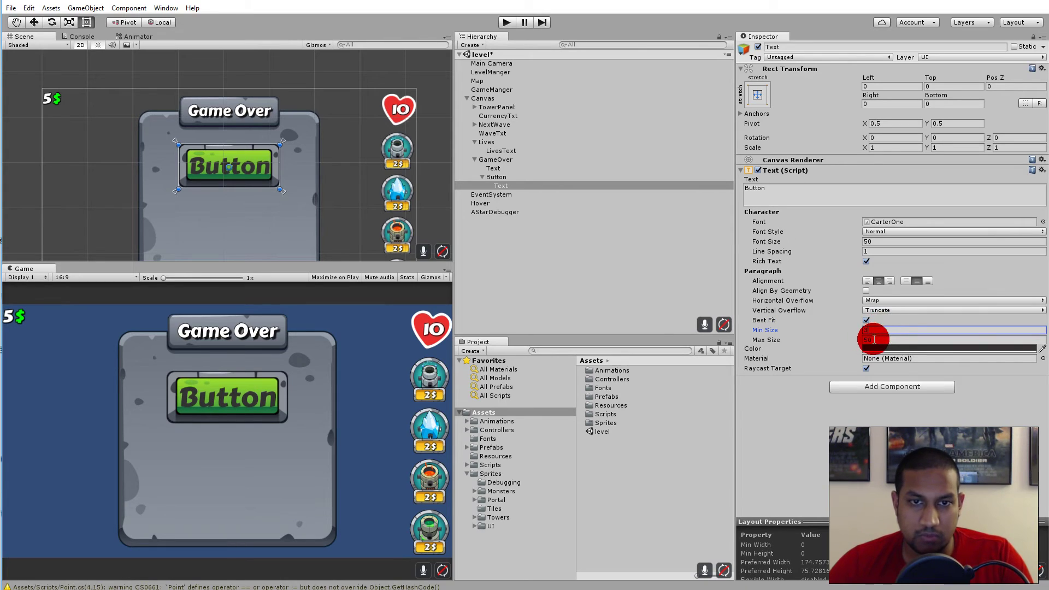
left_click(884, 349)
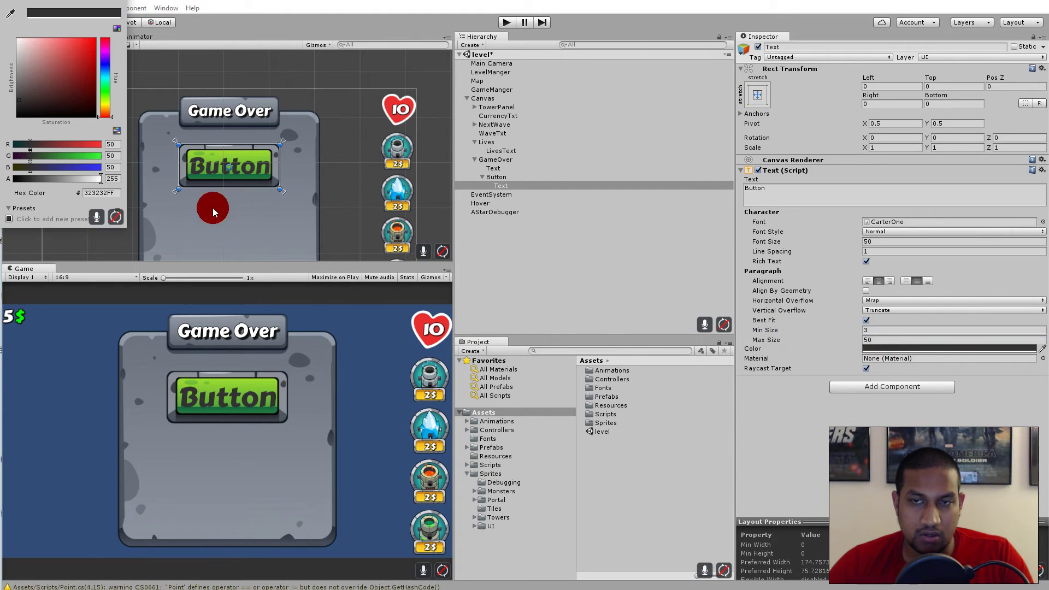
left_click_drag(64, 99, 19, 40)
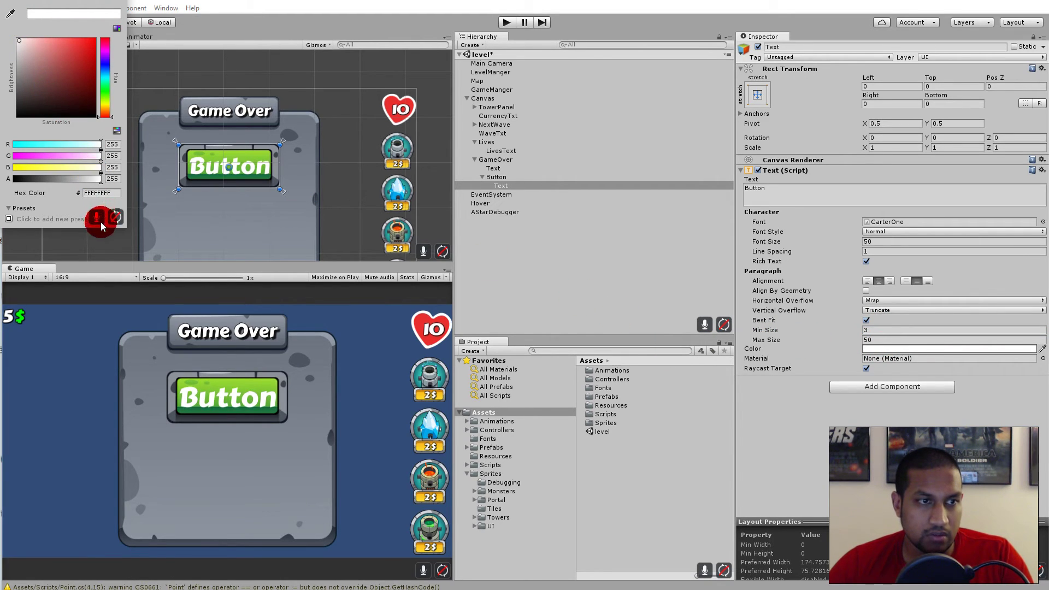
Step: Change the button label's text to "Restart"
left_click(786, 191)
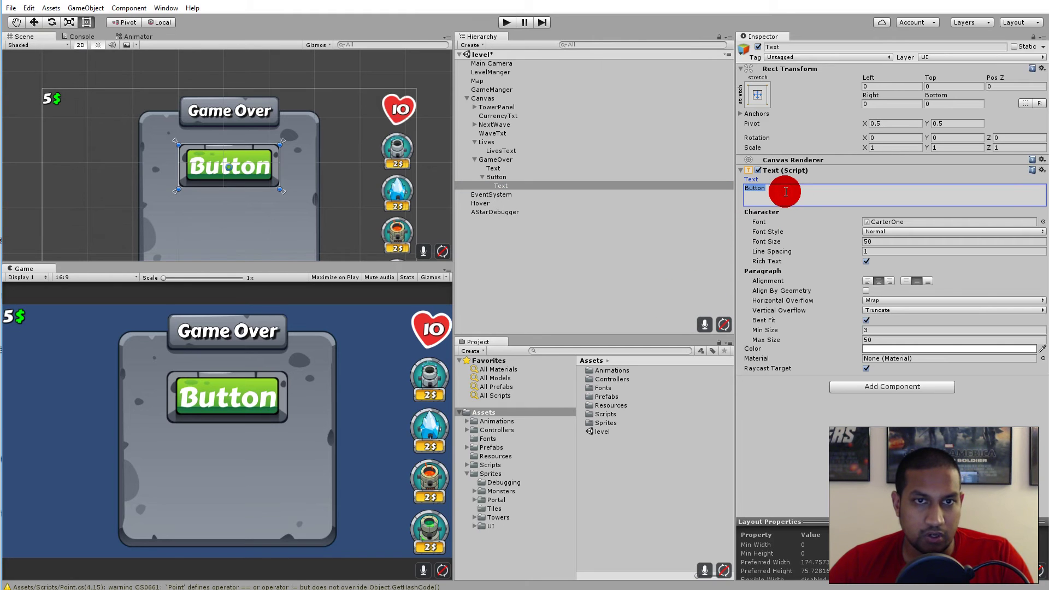
type("Restart")
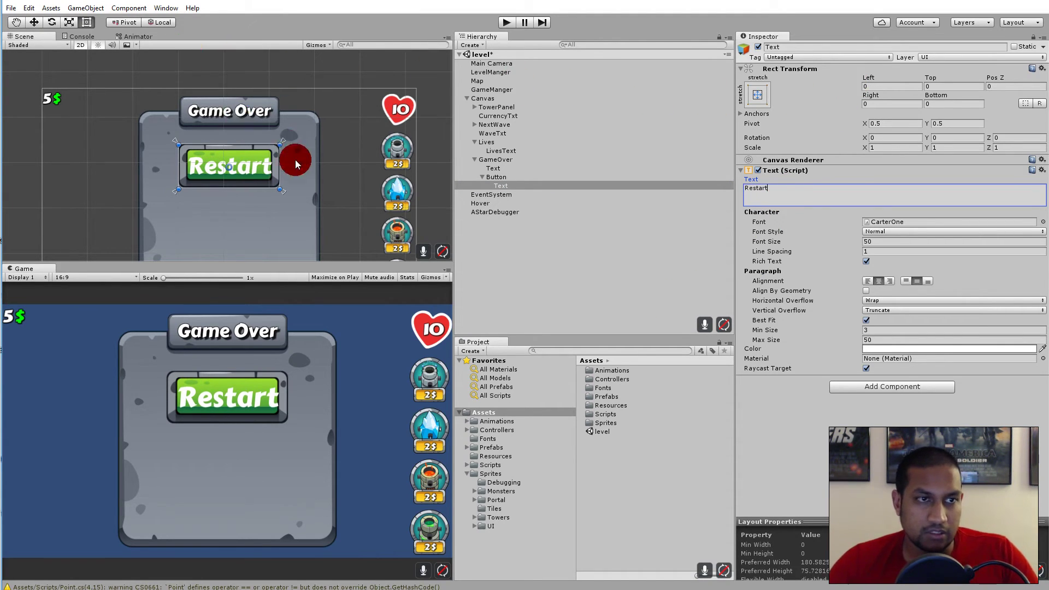
scroll(274, 178, "up", 5)
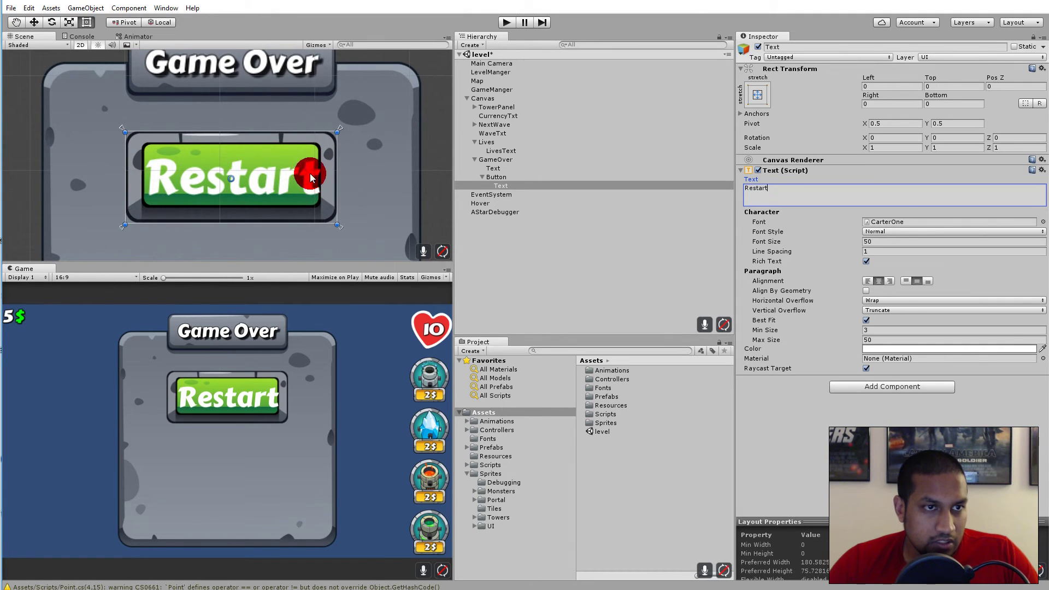
type("f")
key("ctrl+z")
left_click(493, 193)
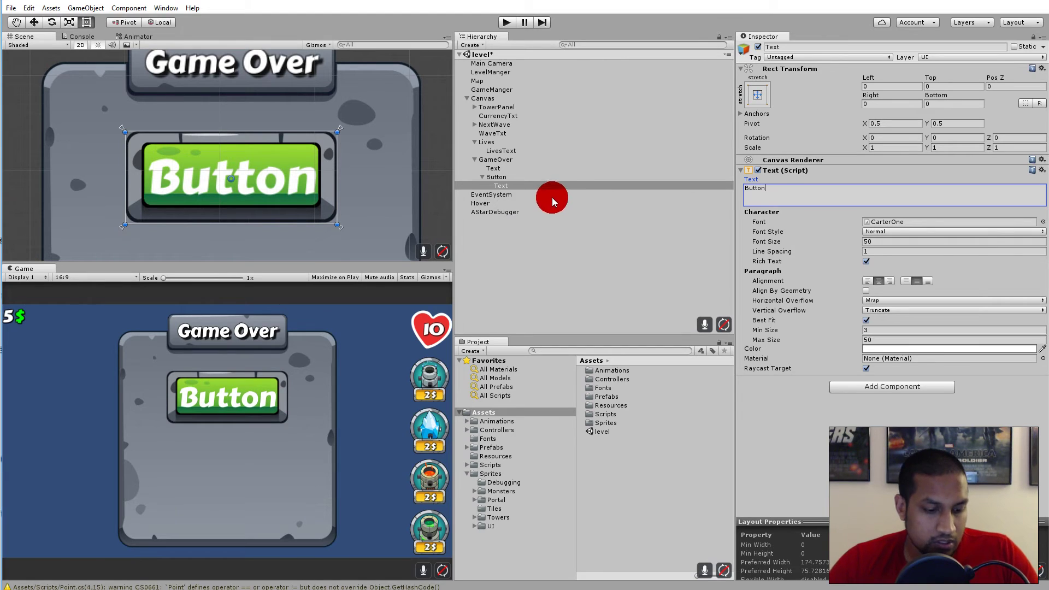
key("ctrl+y")
double_click(779, 187)
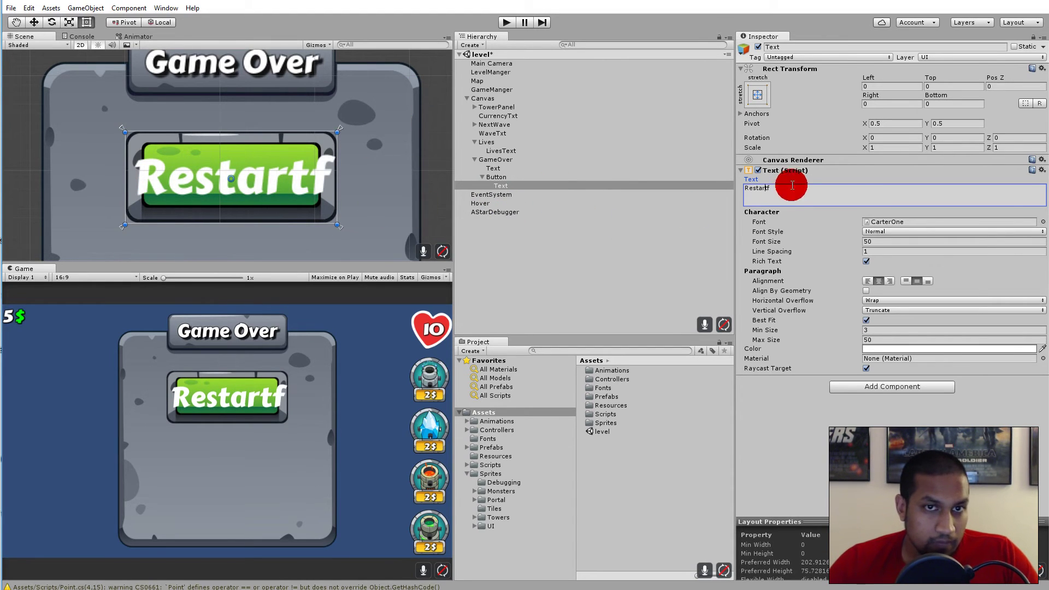
type("Restart")
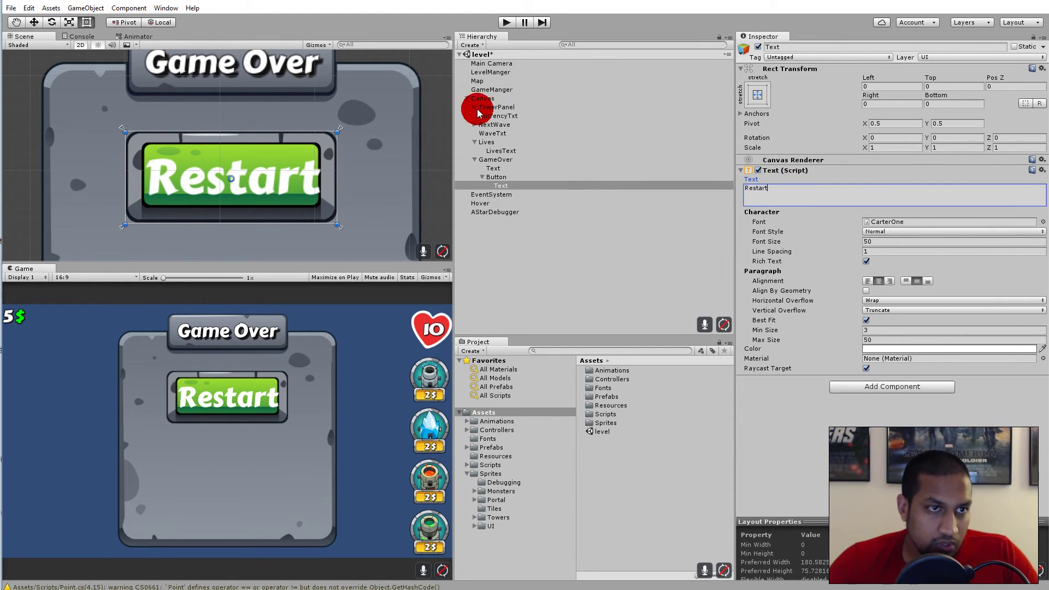
Step: Fit the Restart label's box to the green button face, with insets of about 16 left, 18 right, 12 top and 18 bottom
scroll(281, 180, "up", 5)
left_click(497, 186)
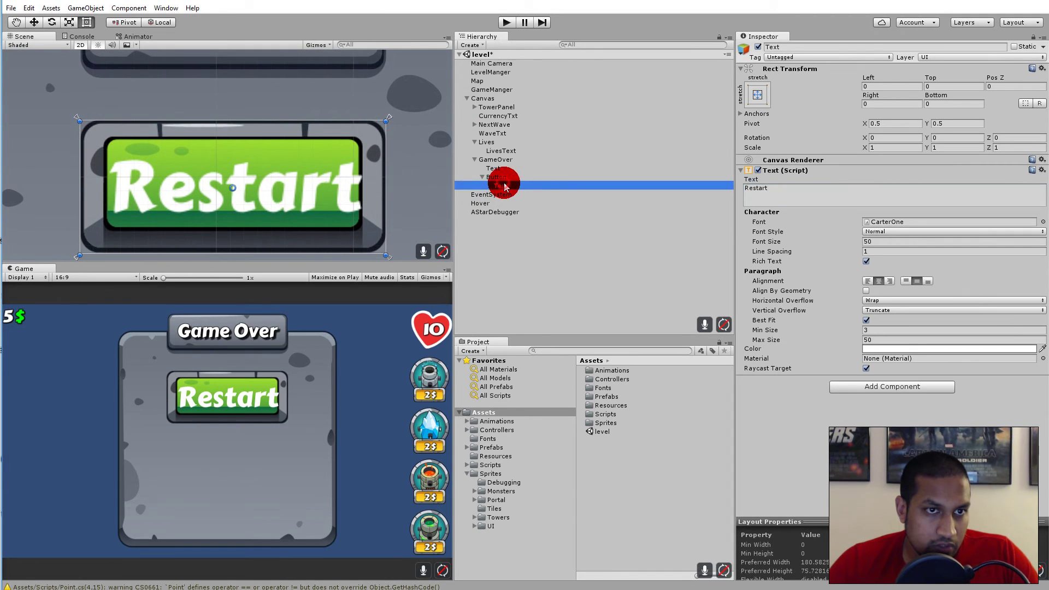
left_click_drag(385, 165, 361, 167)
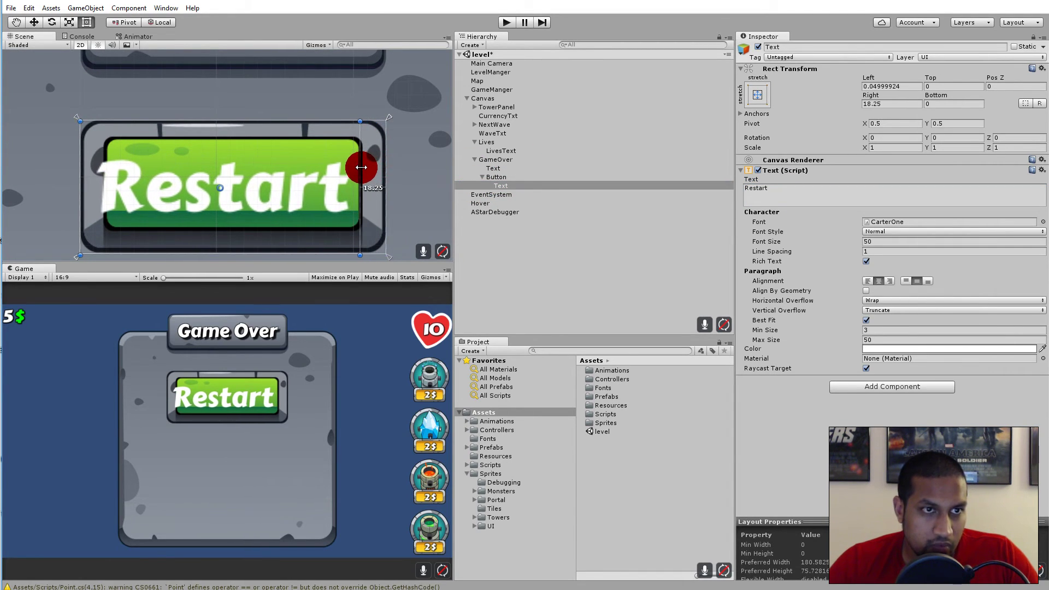
left_click_drag(79, 161, 104, 164)
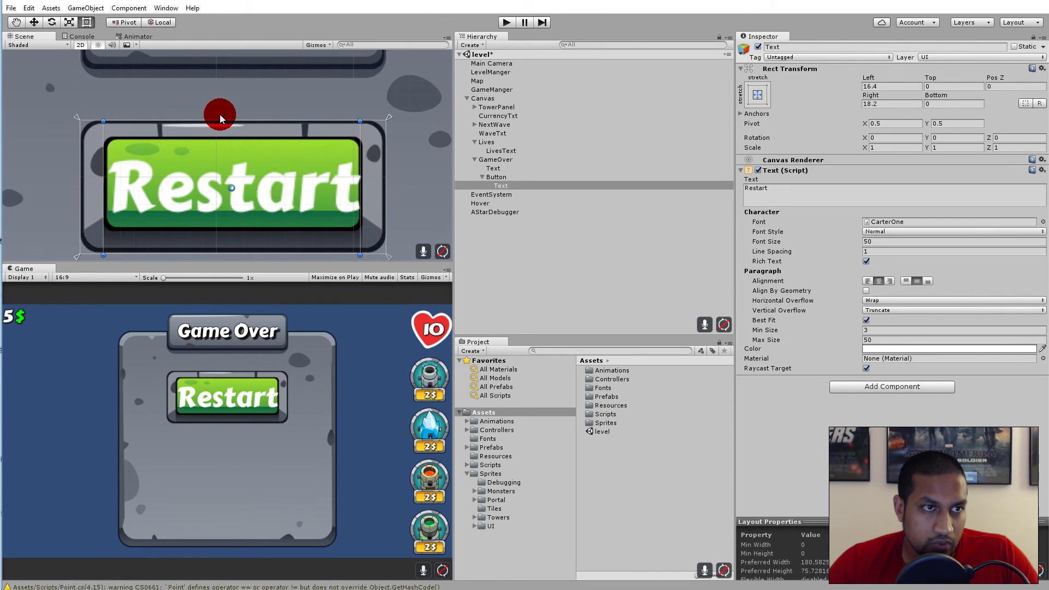
left_click_drag(222, 120, 218, 138)
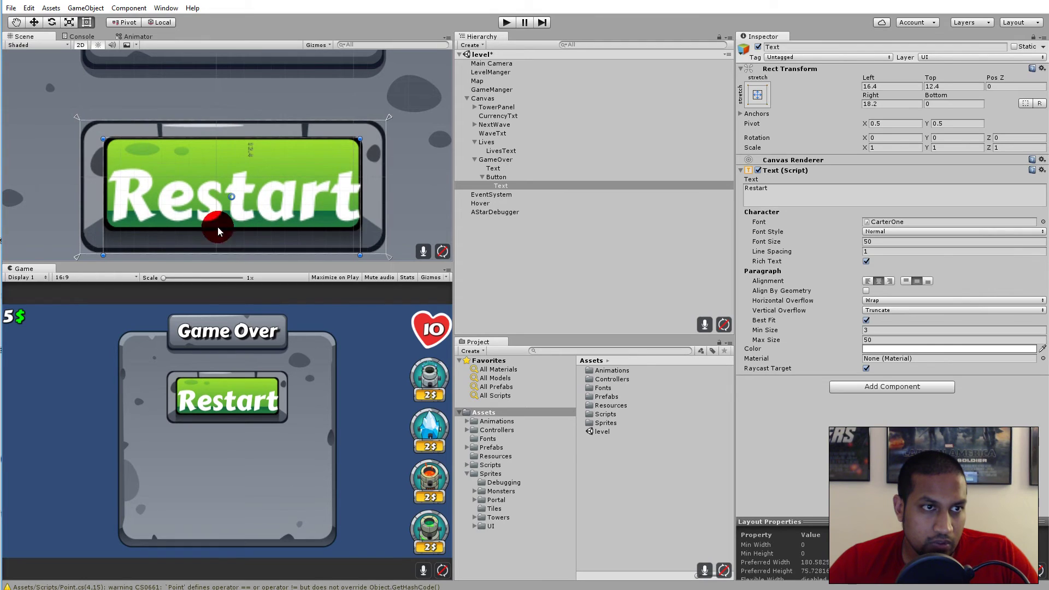
left_click_drag(236, 254, 229, 227)
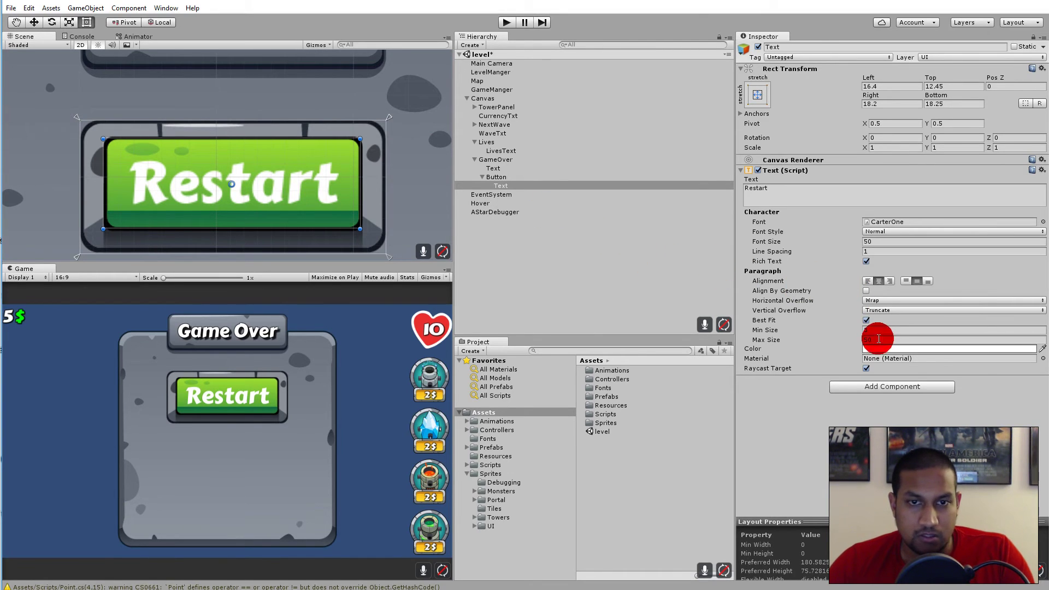
Step: Add Outline and Shadow components to the Restart label
left_click(892, 390)
type("out")
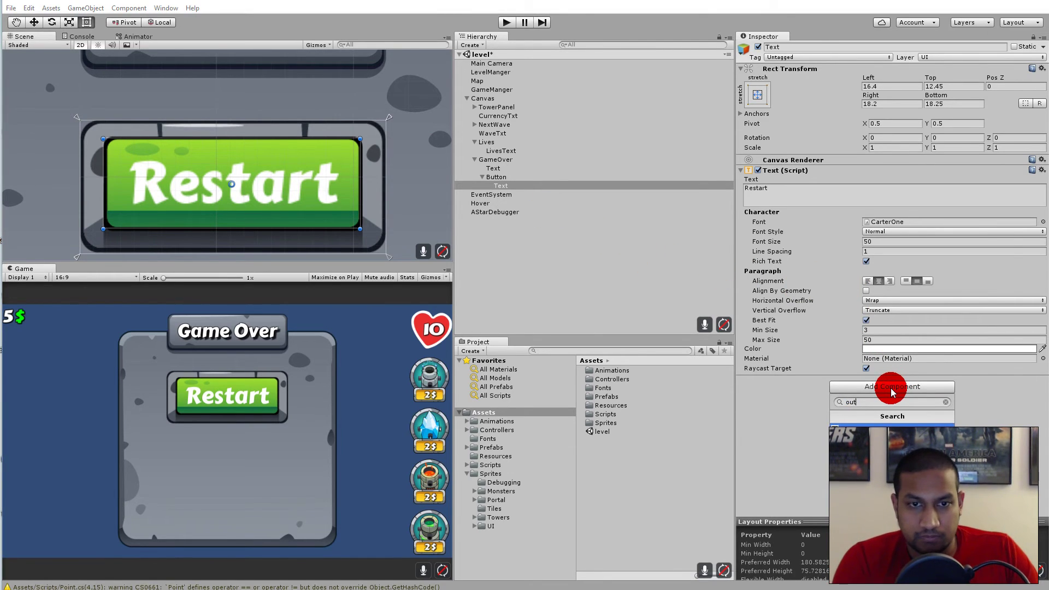
key("Return")
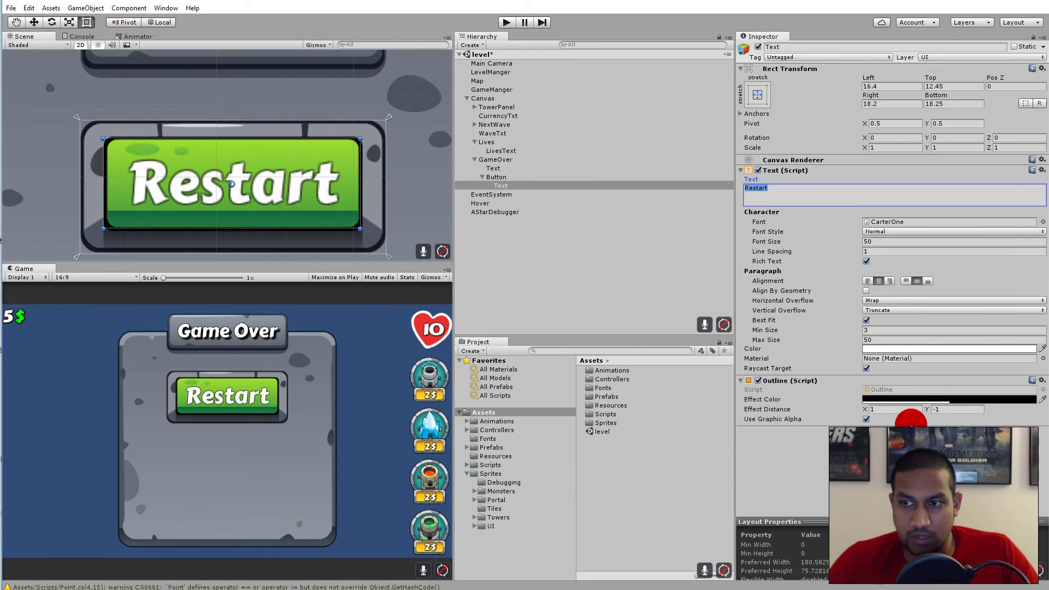
left_click(878, 425)
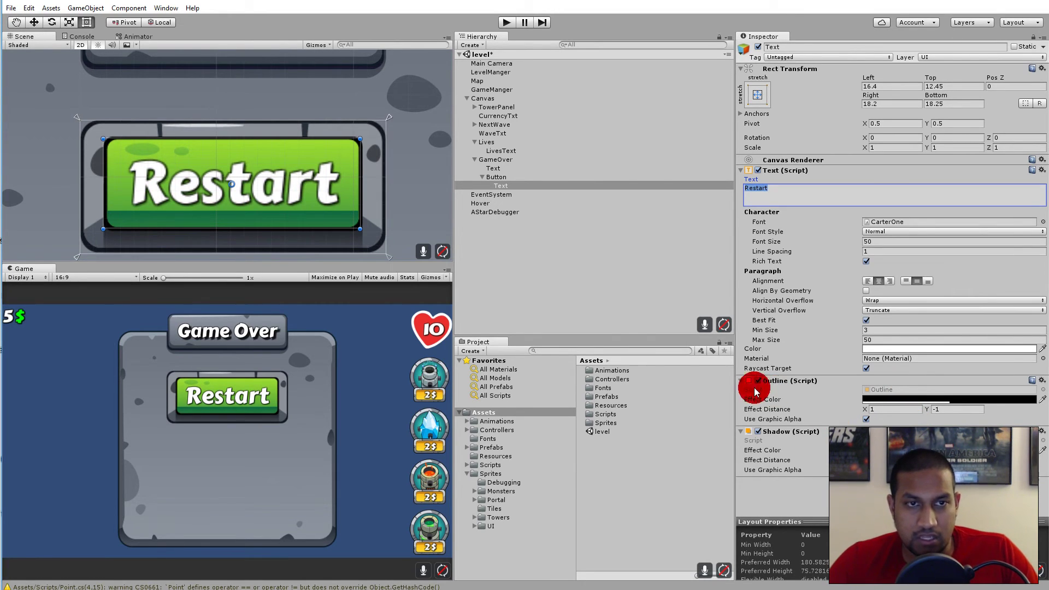
Step: Copy the Shadow component from the Game Over title text and paste its values onto the Restart label's Shadow
left_click(492, 178)
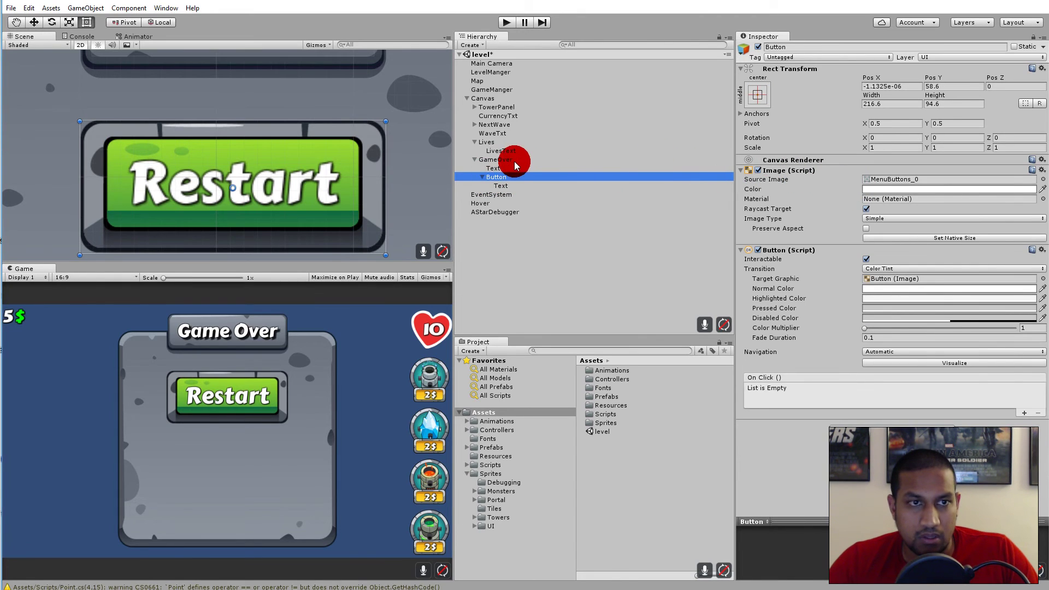
left_click(494, 168)
right_click(777, 170)
left_click(841, 228)
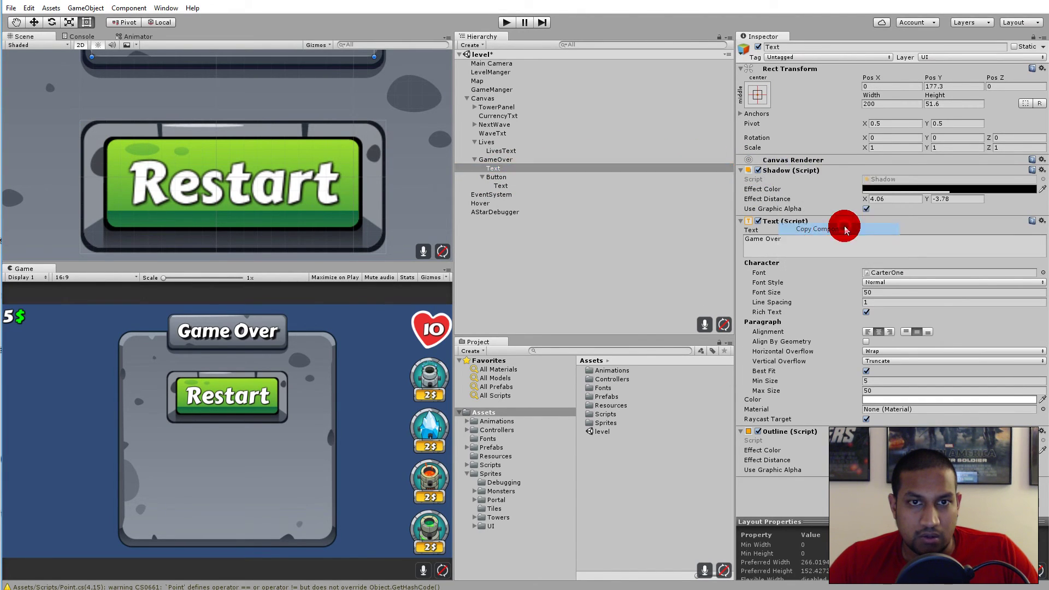
left_click(501, 188)
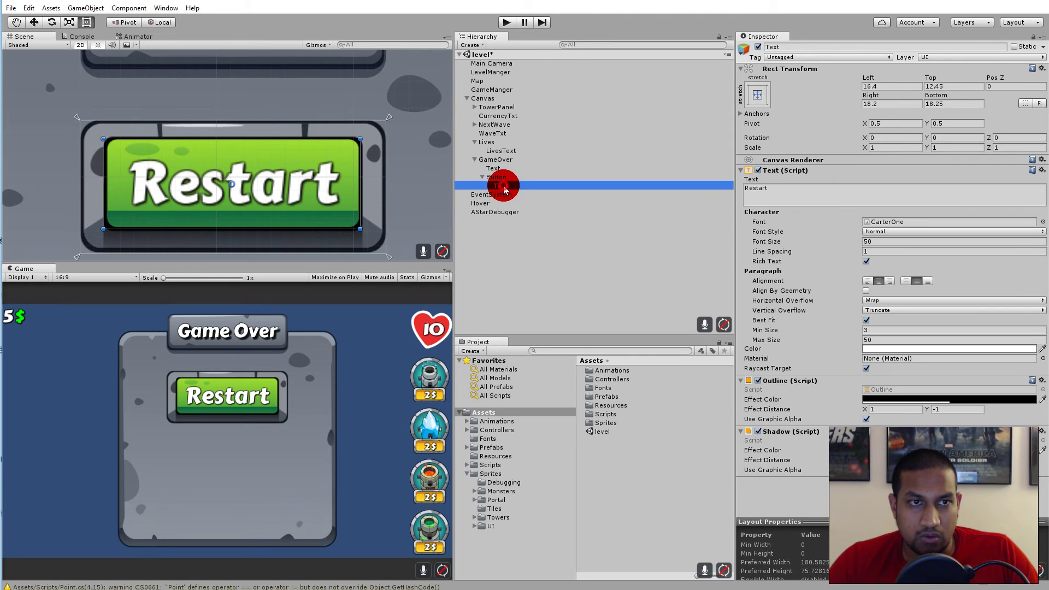
right_click(784, 435)
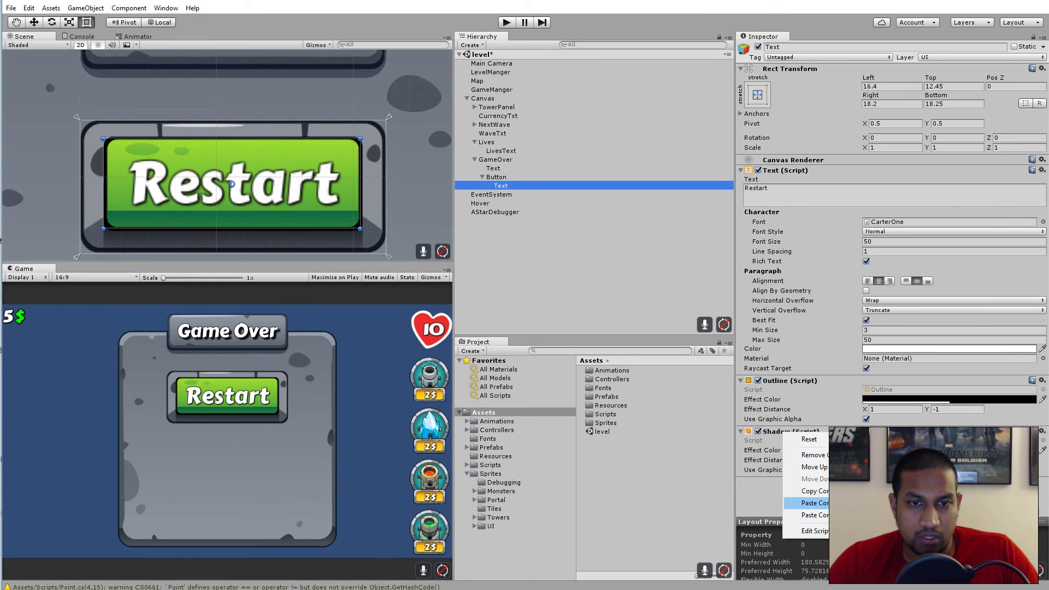
left_click(814, 515)
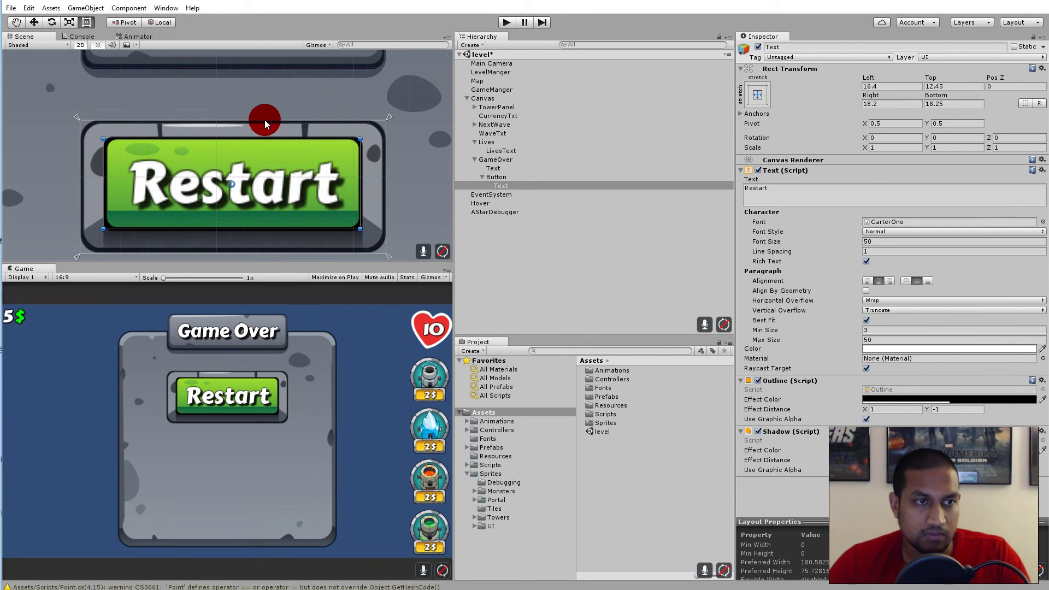
Step: Rename the Button object under GameOver as Restart
scroll(265, 120, "down", 6)
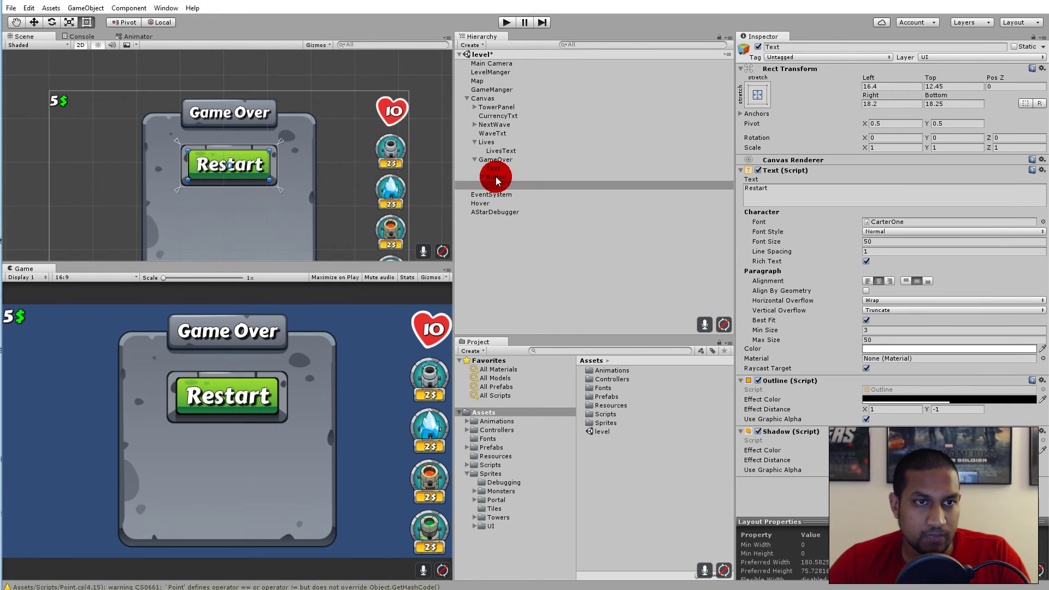
left_click(496, 177)
left_click(496, 178)
type("Restart")
key("Return")
Step: Duplicate the Restart button, rename the copy as Quit and expand it to show its Text child
right_click(496, 182)
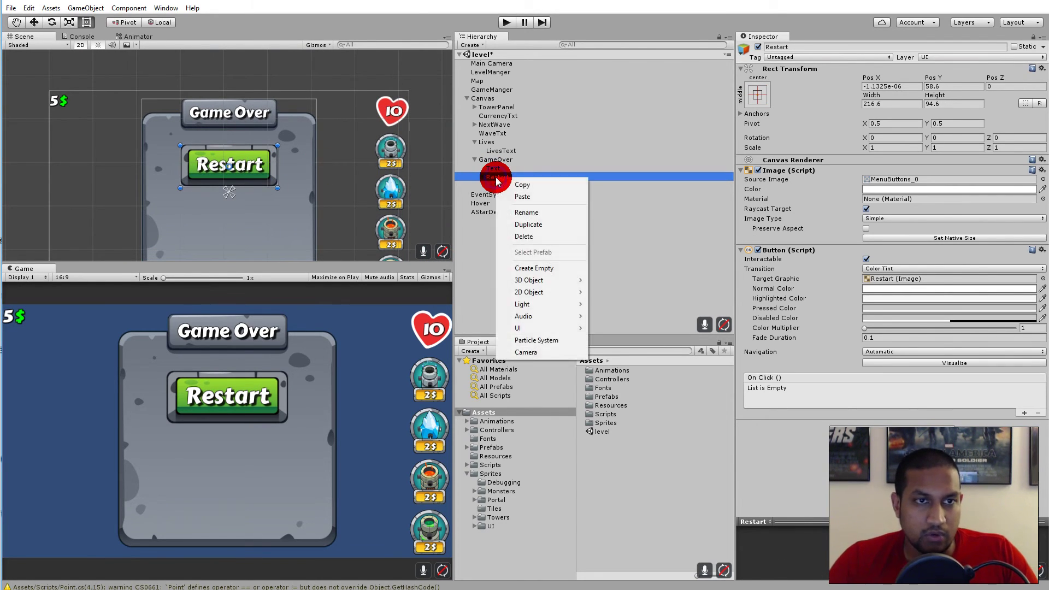
left_click(536, 225)
left_click(508, 195)
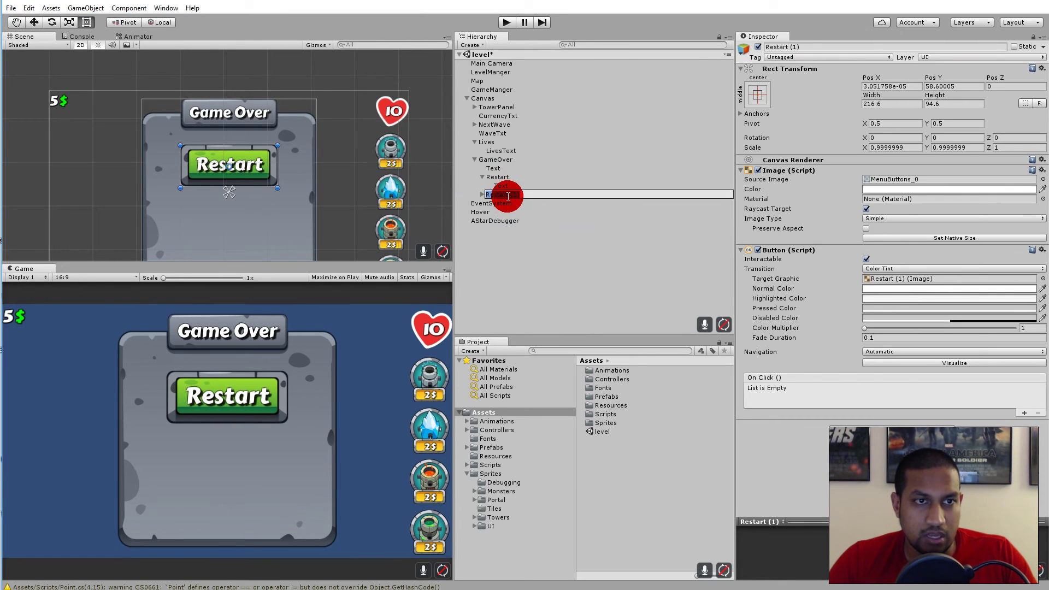
type("Quit")
key("Return")
left_click(482, 194)
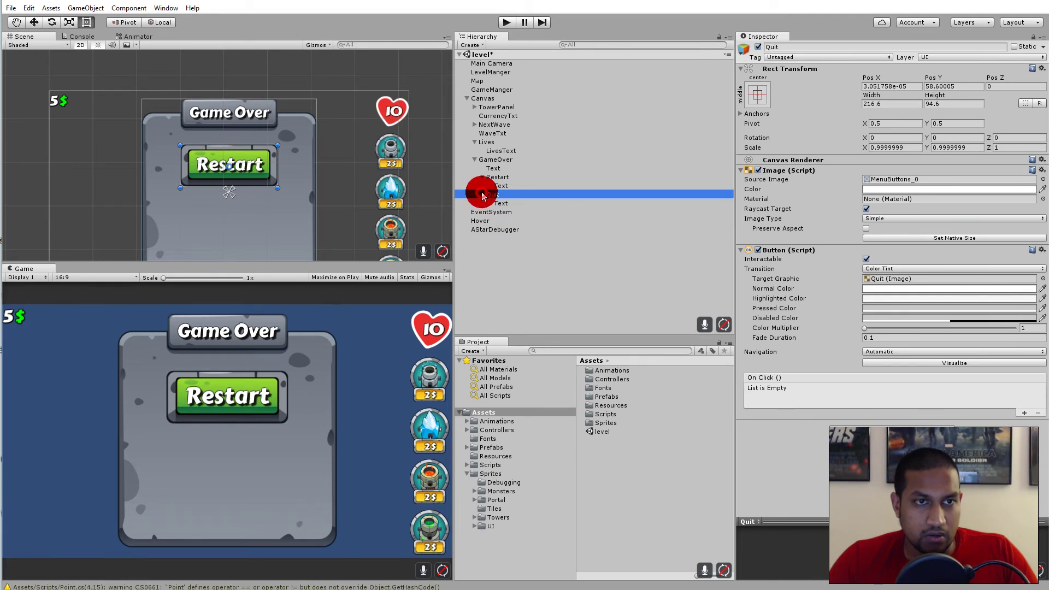
Step: Change the Quit button's label text to "Quit"
left_click(498, 204)
left_click(813, 191)
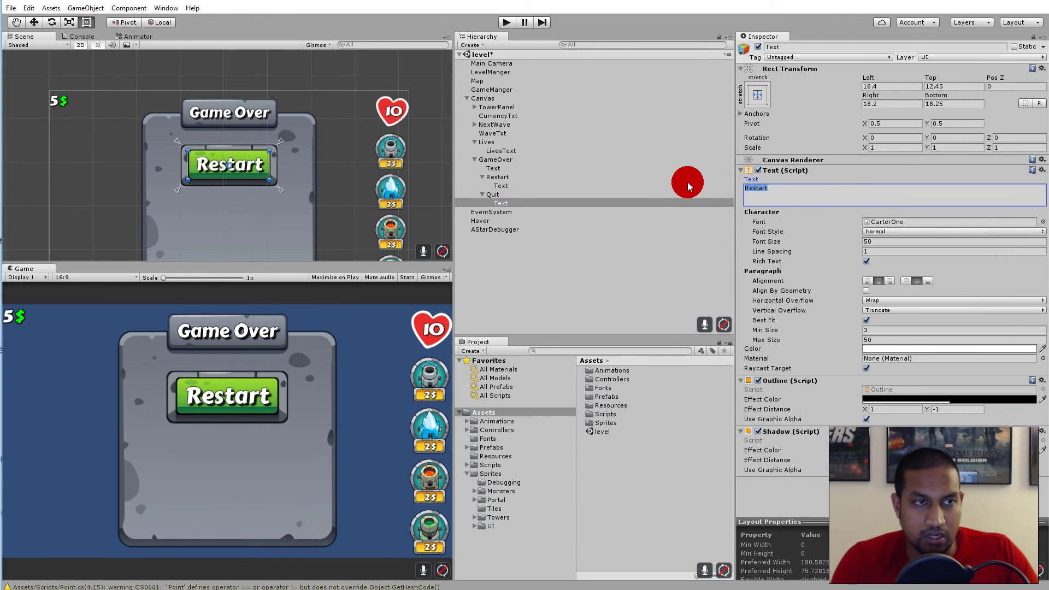
type("Quit")
key("Return")
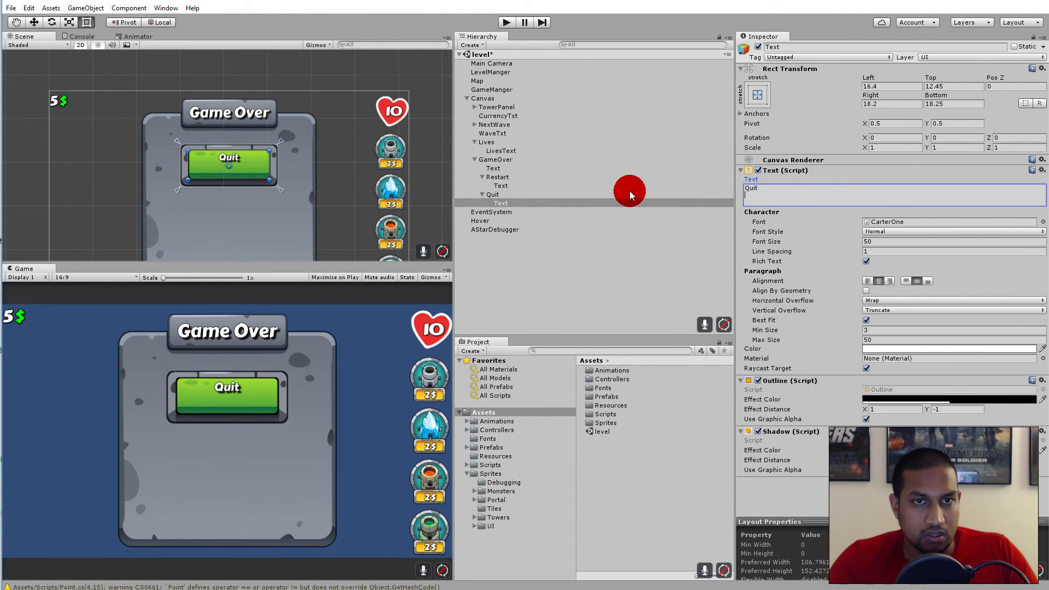
Step: Move the Quit button straight down below the Restart button, to a Pos Y of about -83
left_click(494, 195)
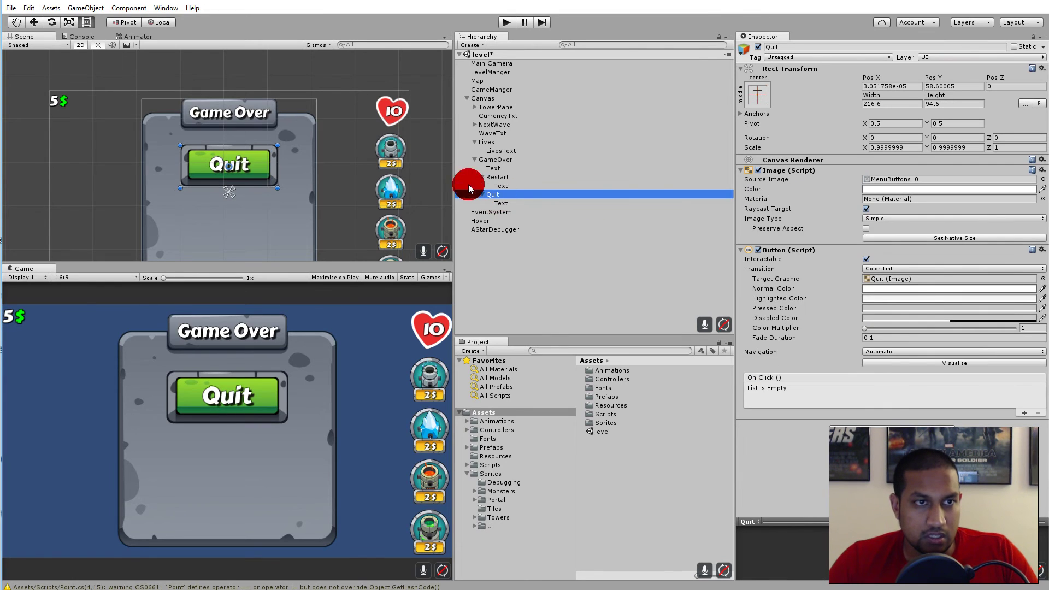
left_click(34, 22)
left_click_drag(230, 133, 235, 183)
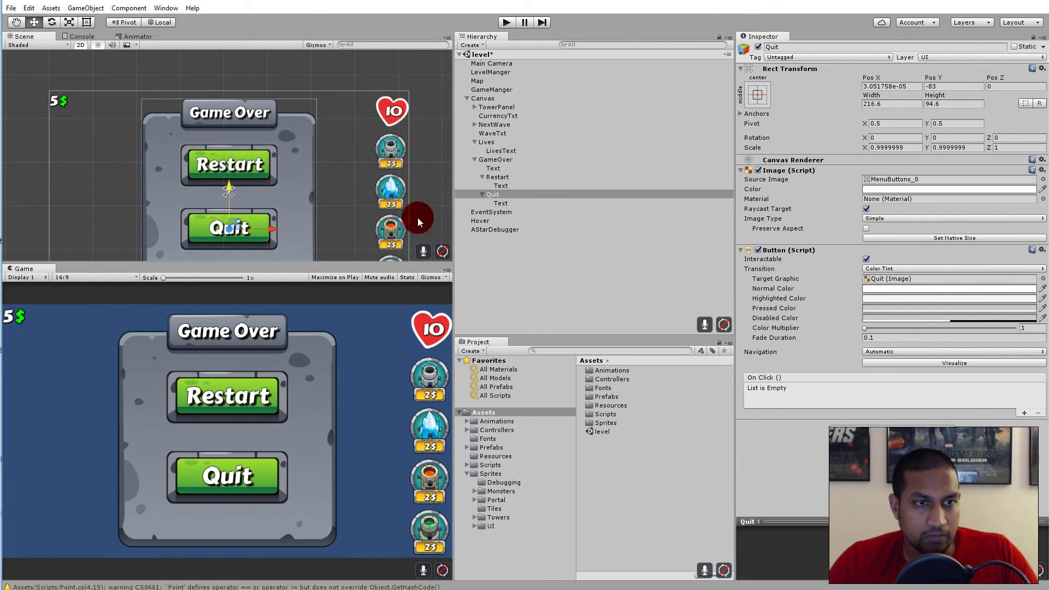
left_click(634, 283)
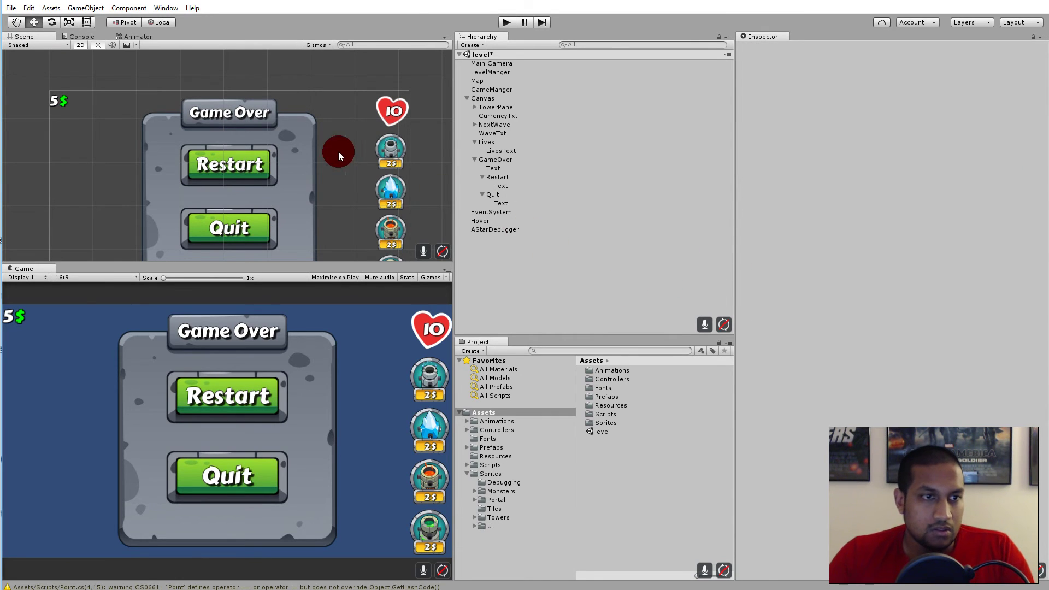
scroll(317, 167, "down", 4)
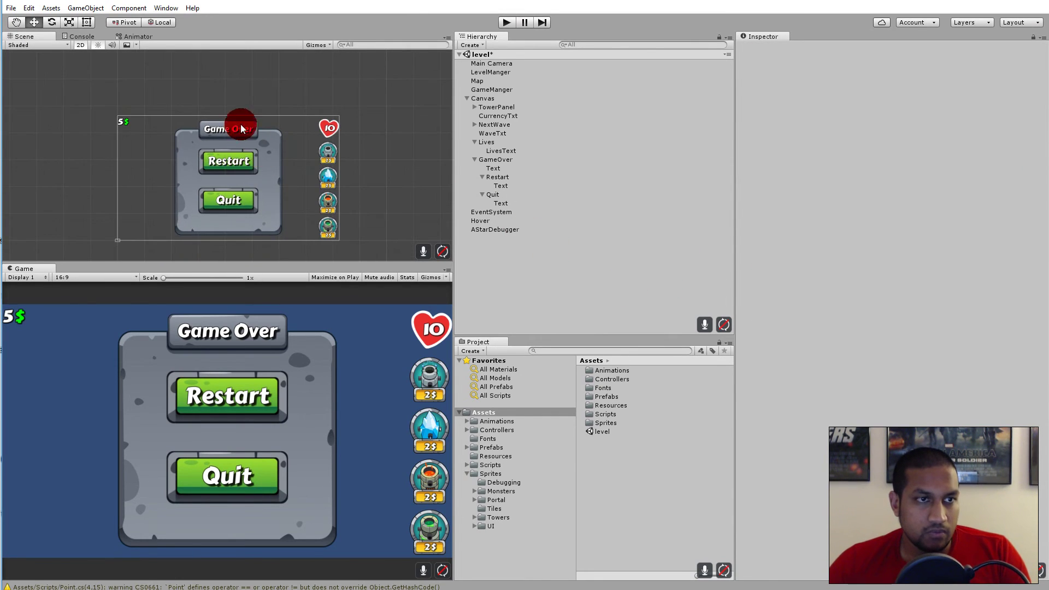
Step: Try the Sprite Swap transition on the Restart button
left_click(498, 179)
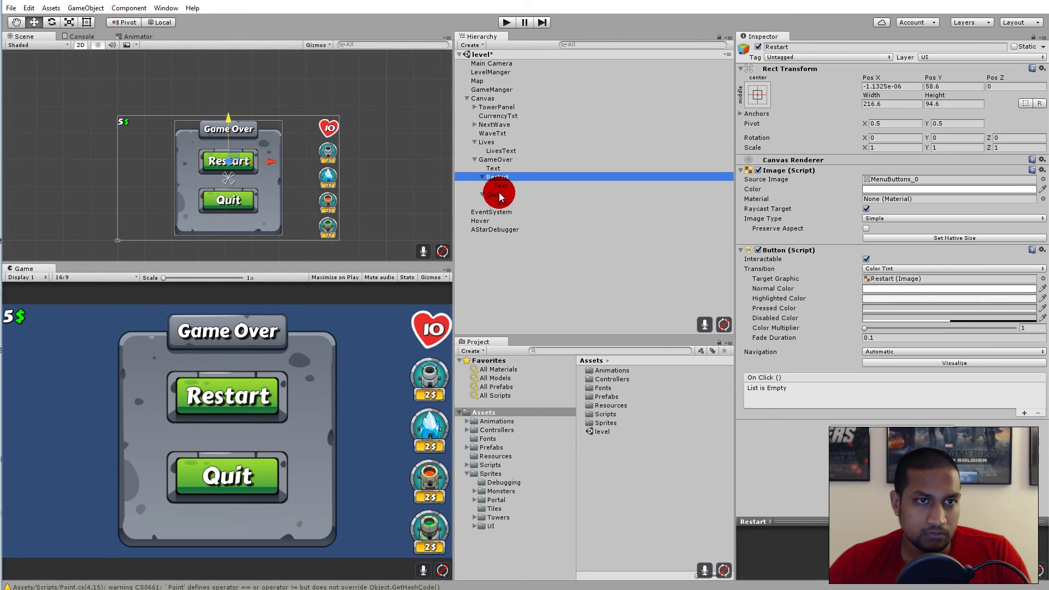
left_click(890, 269)
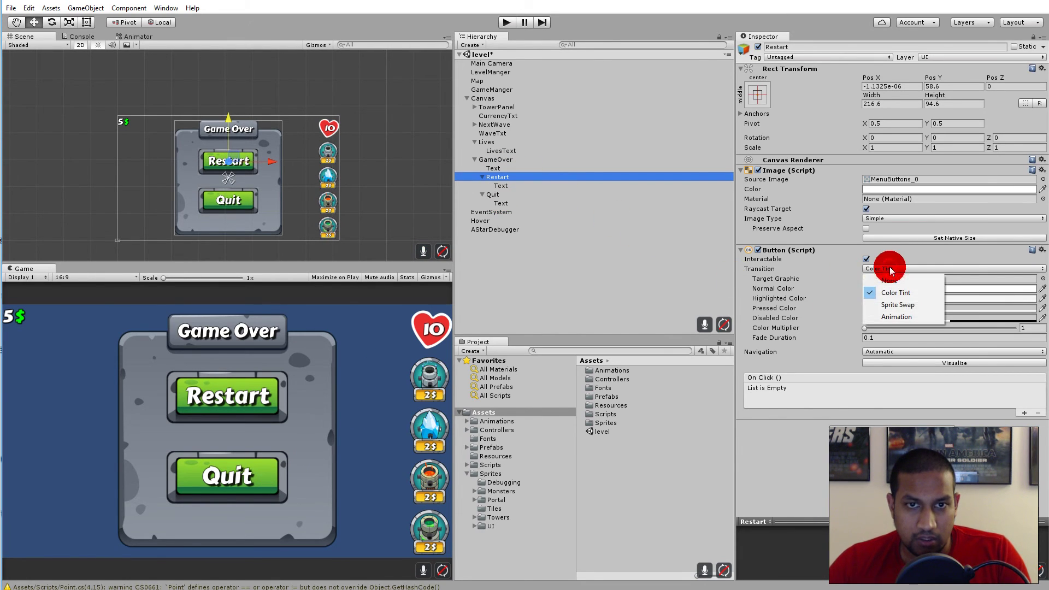
left_click(910, 305)
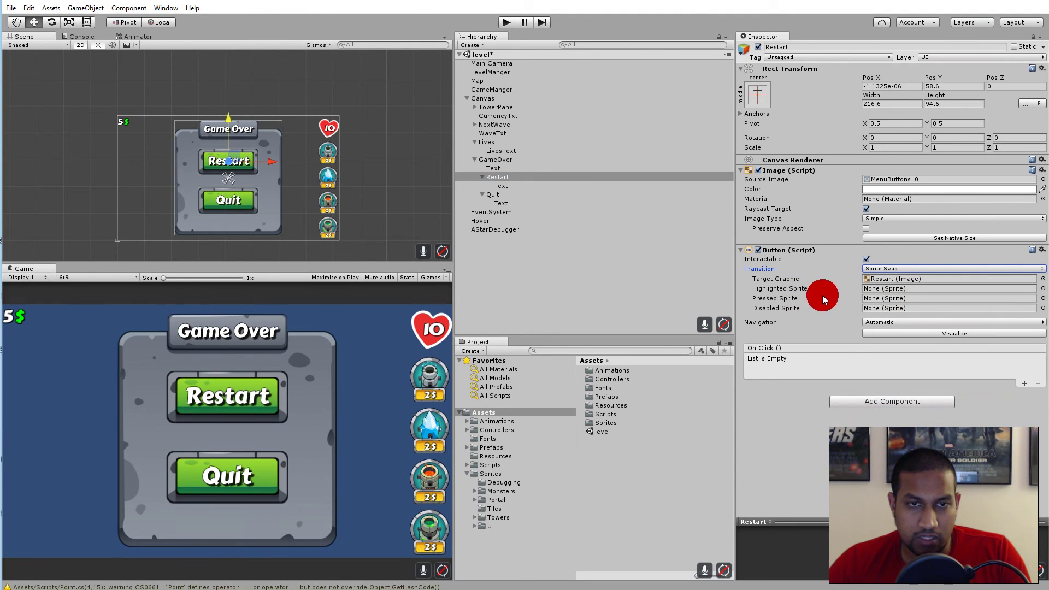
Step: Examine the MenuButtons_0, MenuButtons_1 and MenuButtons_2 sprites in the Sprites/UI folder to compare the button states
left_click(607, 424)
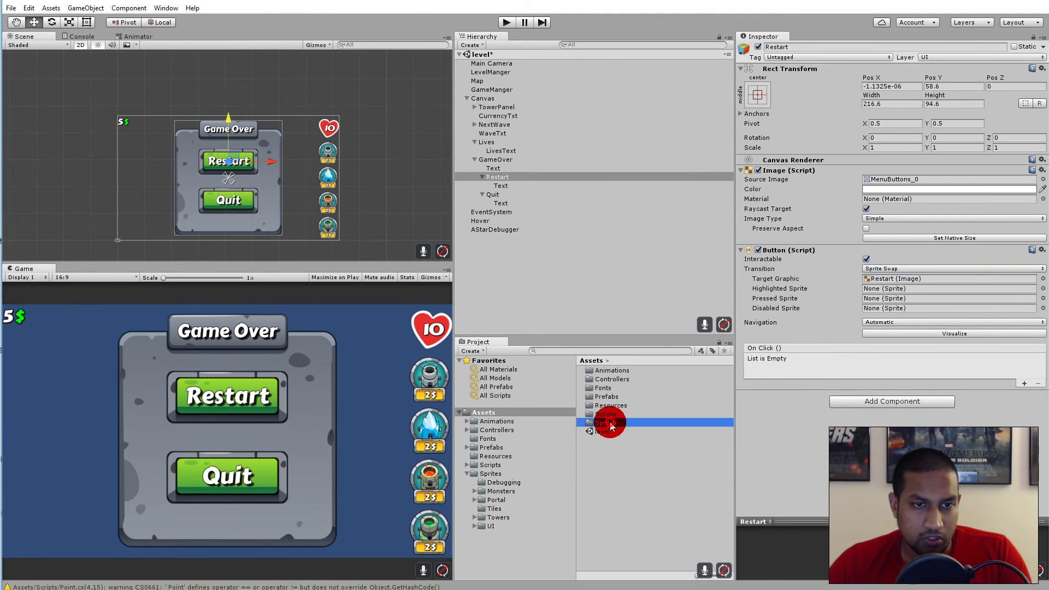
double_click(608, 423)
double_click(605, 414)
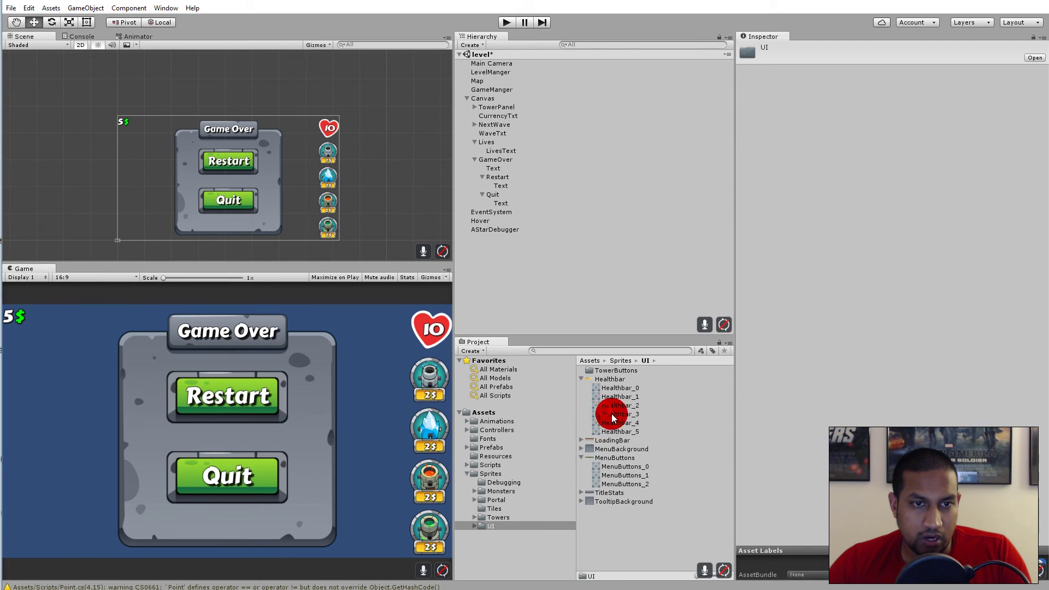
left_click(618, 476)
left_click(621, 485)
left_click(618, 475)
left_click(622, 484)
left_click(616, 468)
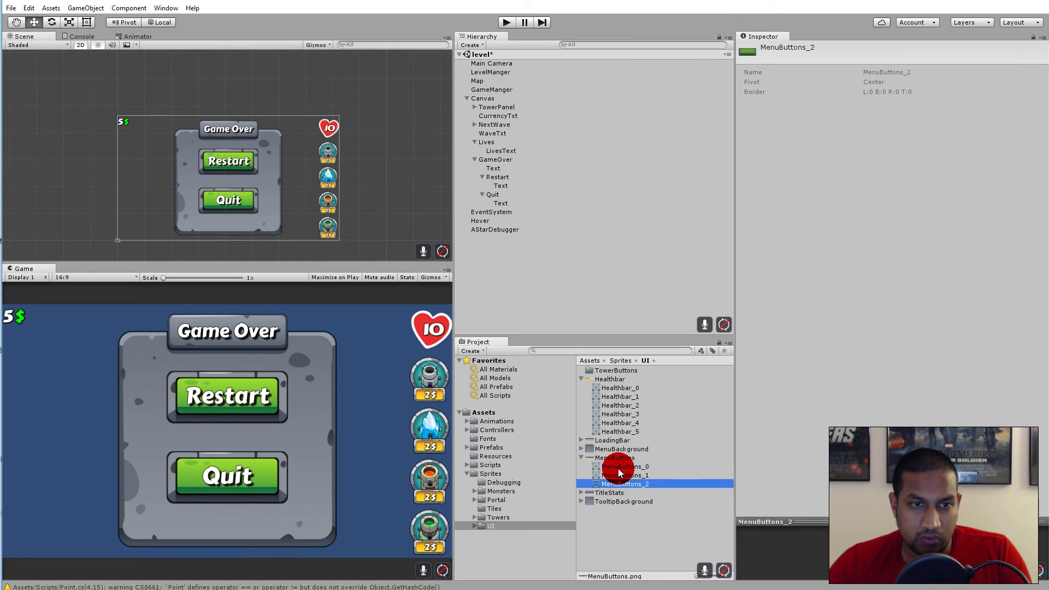
left_click(621, 485)
left_click(619, 468)
left_click(624, 486)
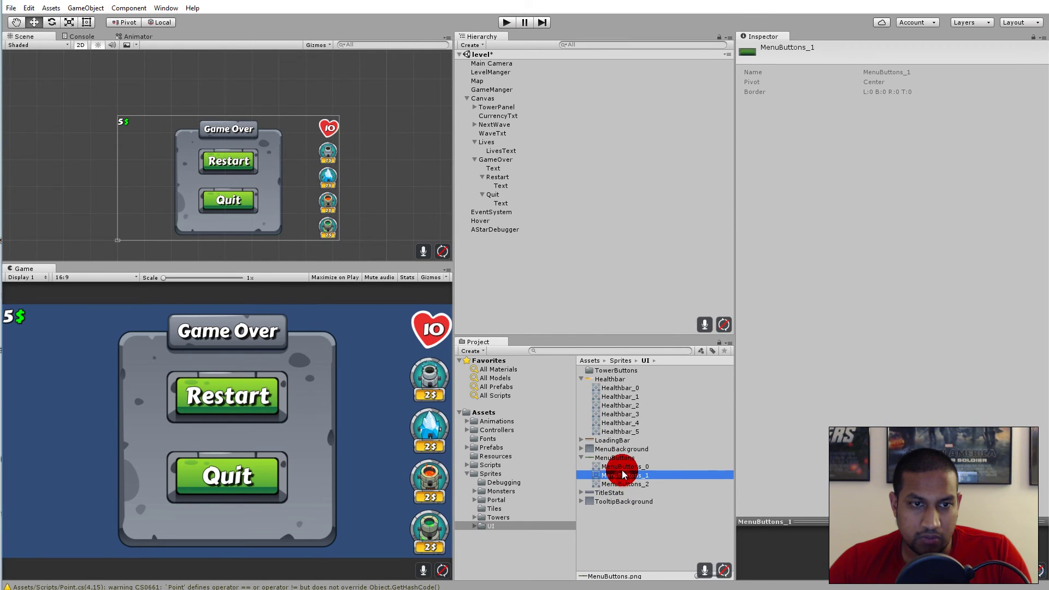
left_click(621, 468)
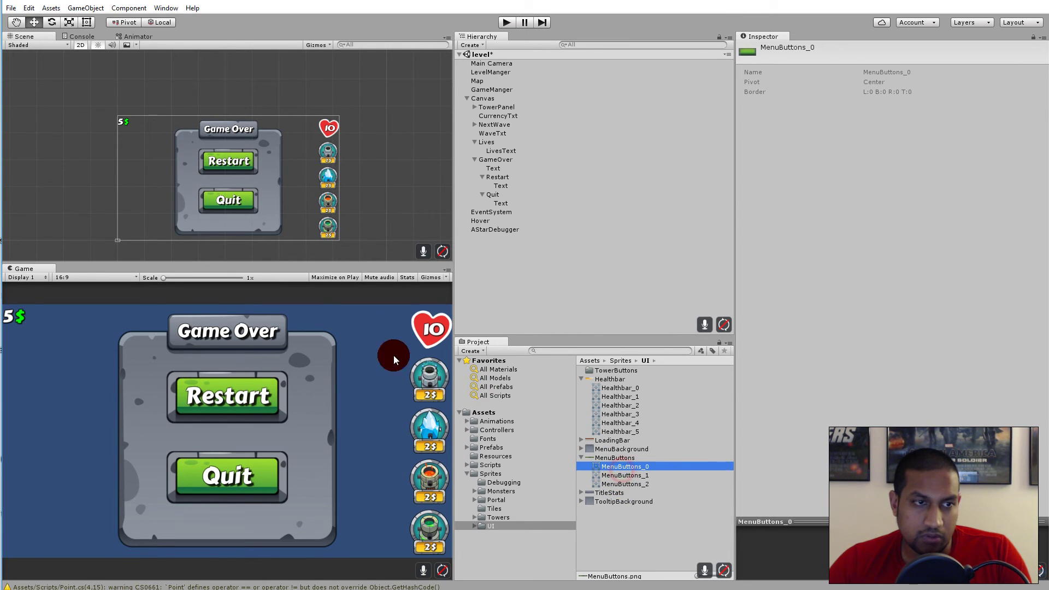
Step: Return the Restart button's transition to Color Tint
left_click(495, 178)
left_click(874, 269)
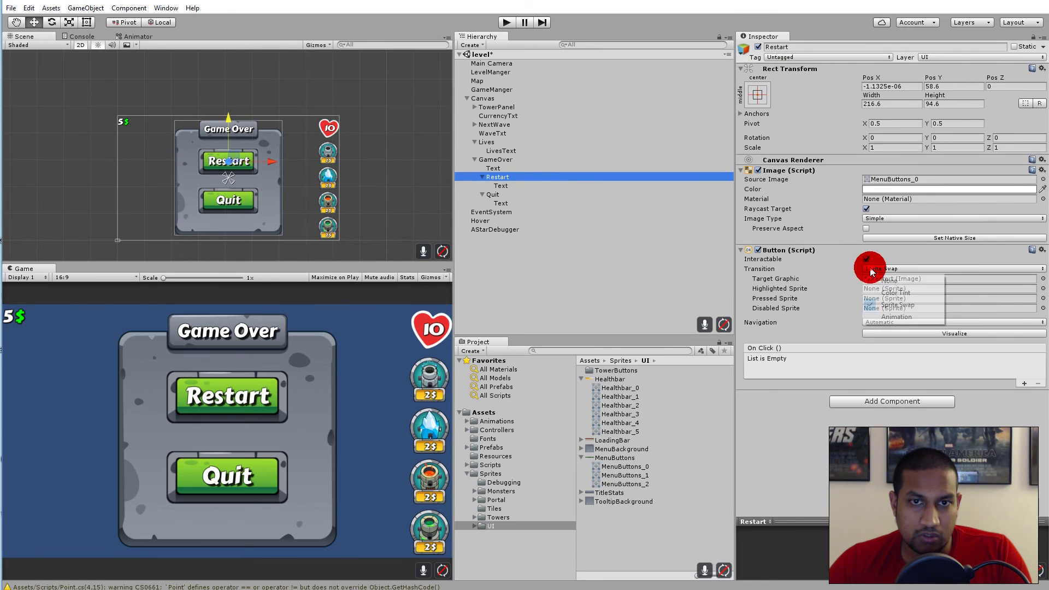
left_click(899, 296)
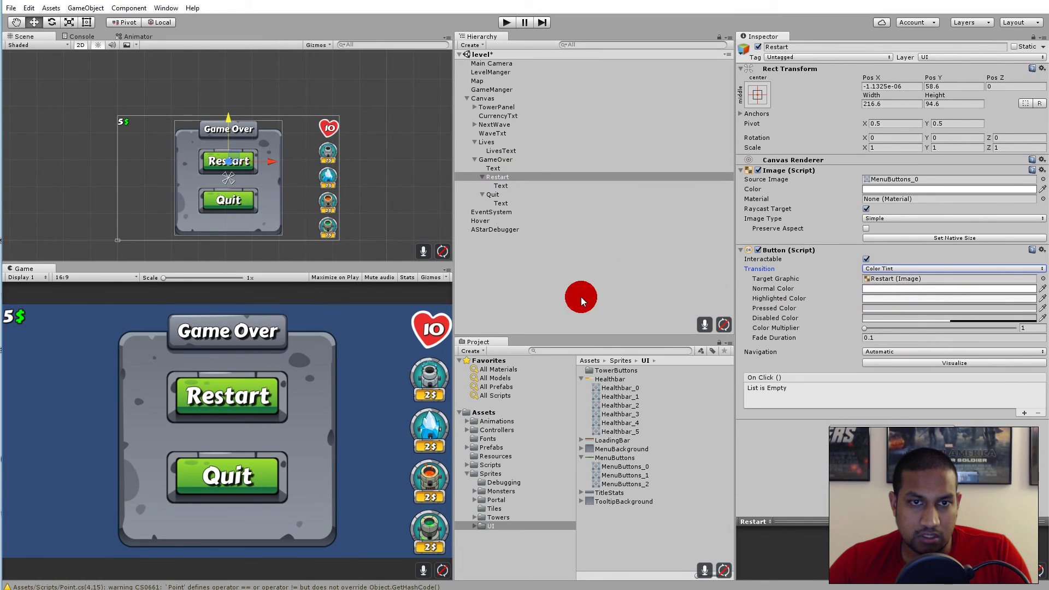
Step: Run the game, test the Restart and Quit buttons' press feedback, and stop play mode
left_click(505, 24)
left_click(509, 177)
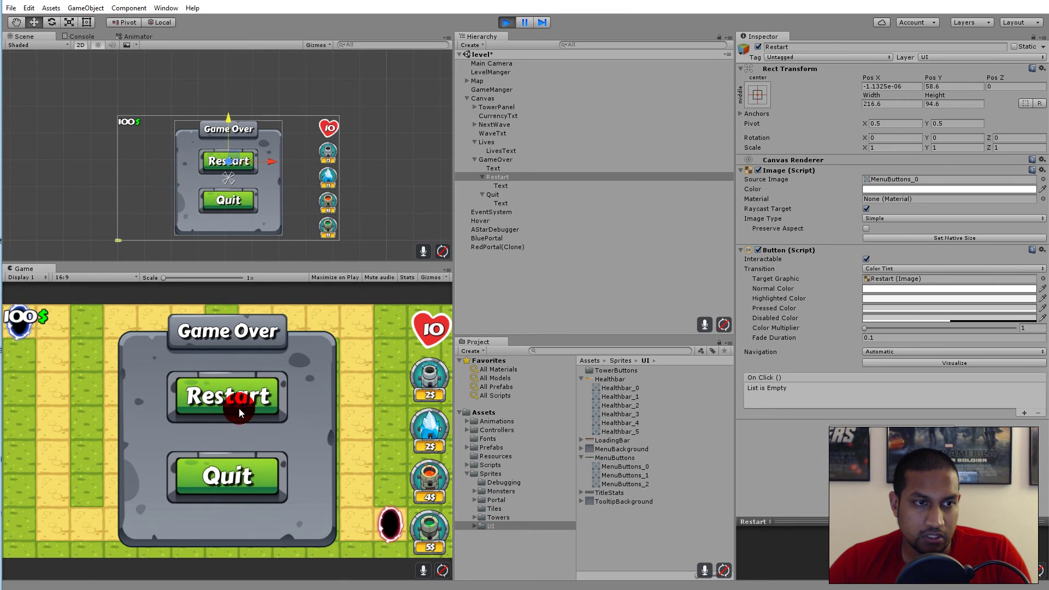
left_click(240, 409)
left_click(227, 474)
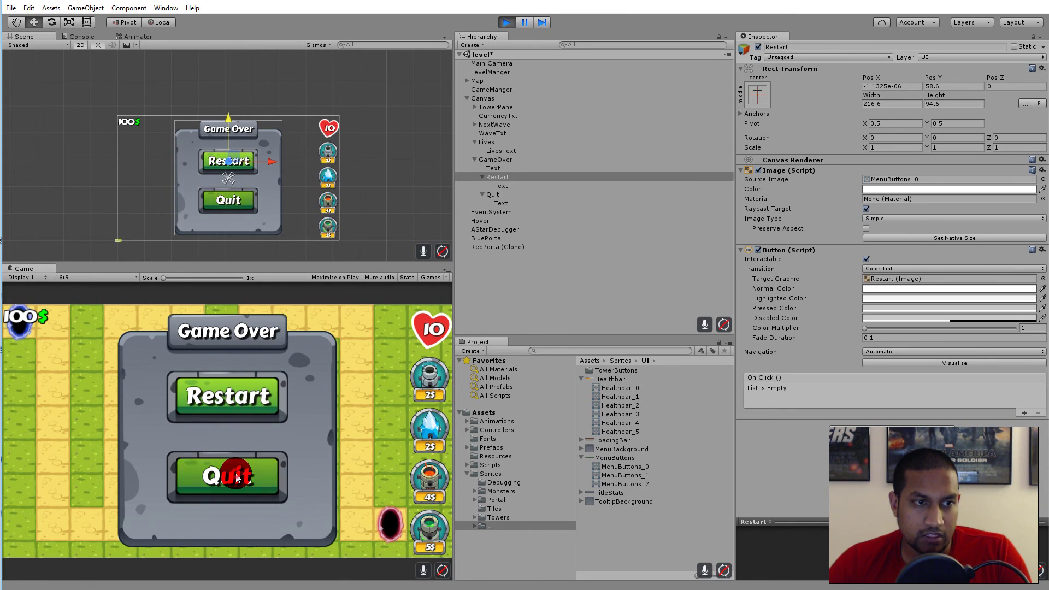
left_click(231, 398)
left_click(235, 461)
left_click(234, 395)
left_click(235, 475)
left_click(240, 420)
left_click(212, 386)
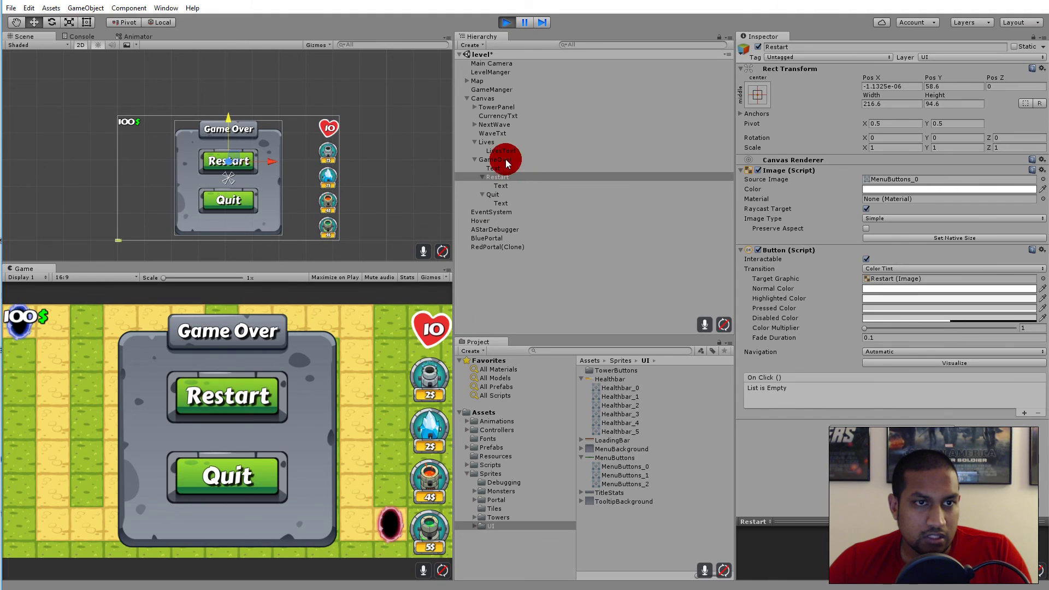
left_click(507, 21)
Step: Select the Lives object and run the game to inspect the heart display against the map, then stop it
left_click(489, 143)
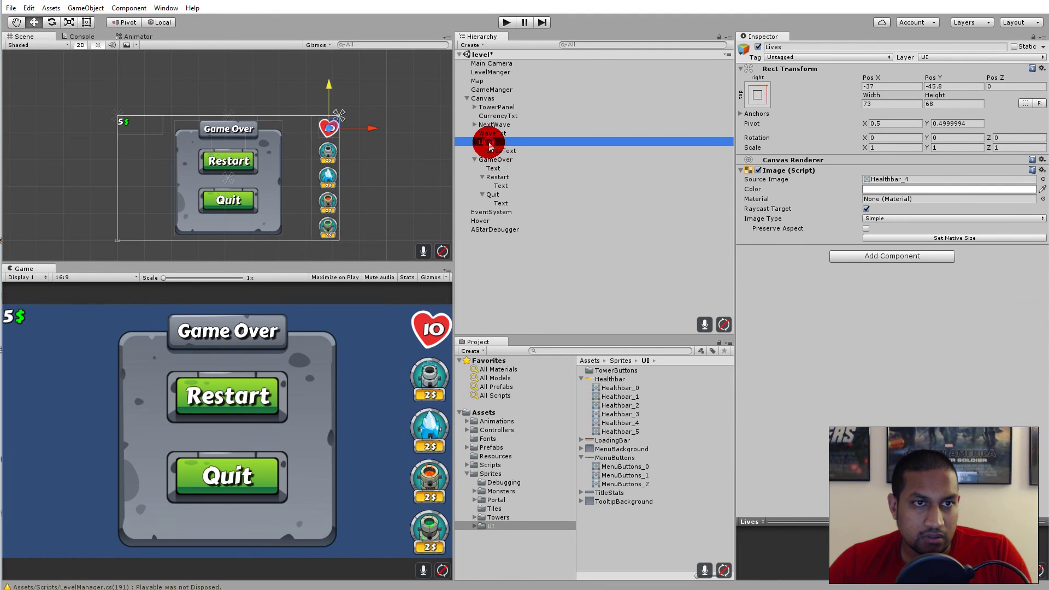
left_click(505, 23)
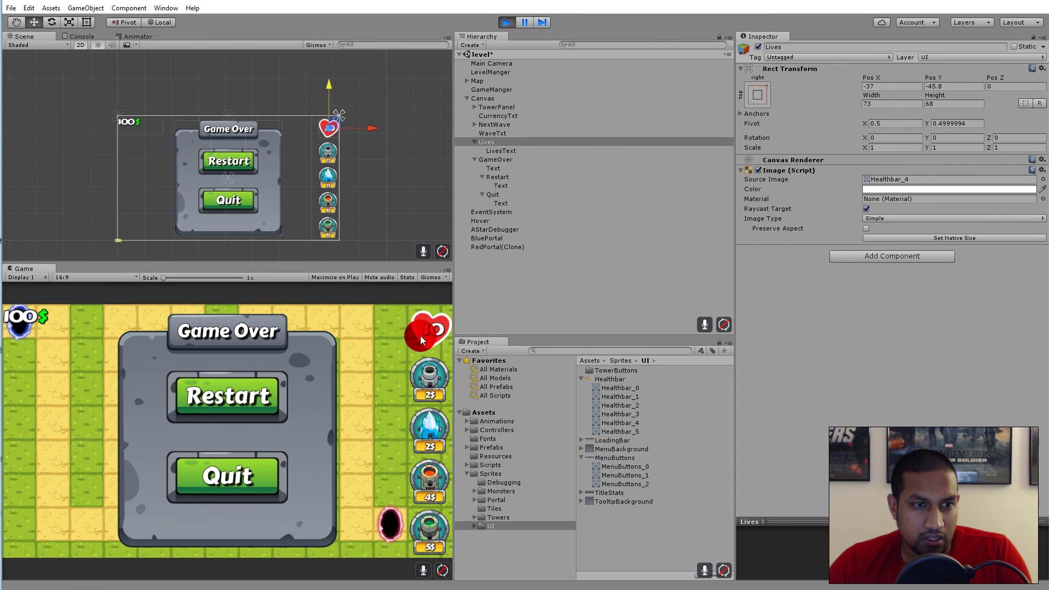
left_click(893, 298)
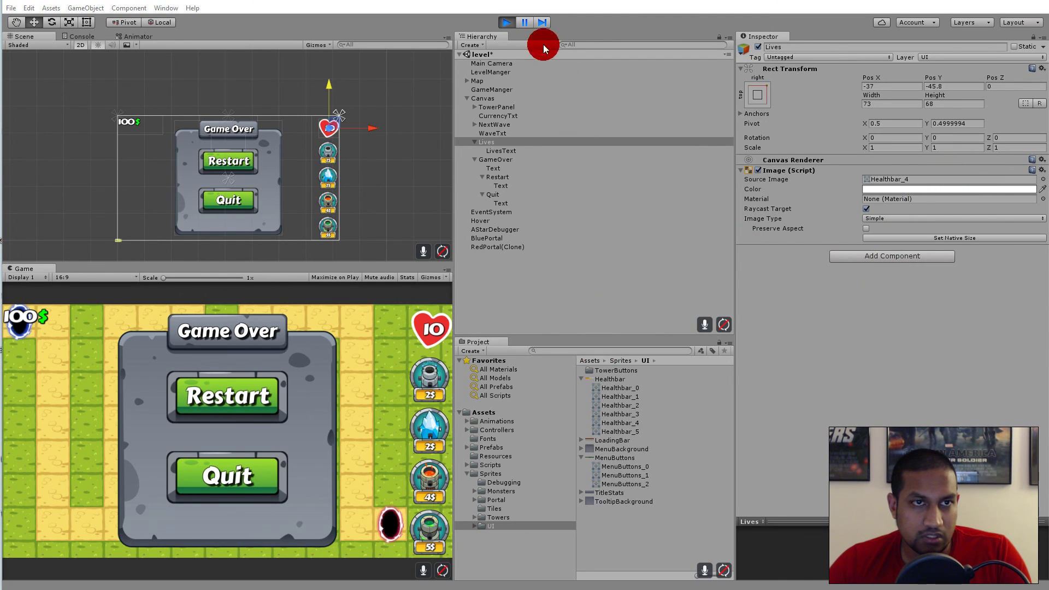
left_click(506, 22)
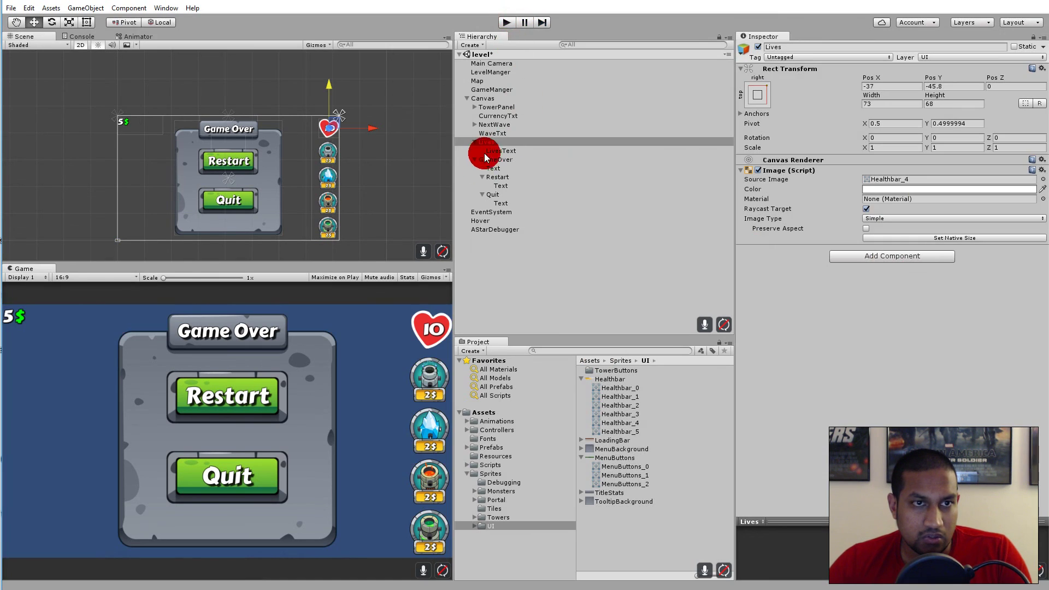
Step: Add Outline and Shadow components to the Lives object
left_click(900, 255)
type("ou")
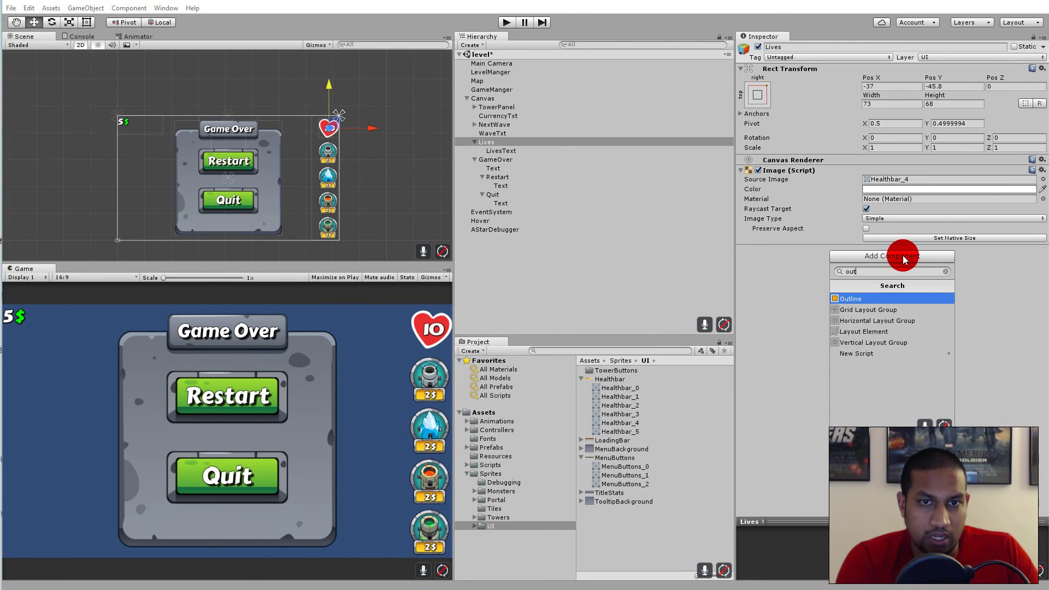
type("t")
key("Return")
left_click(918, 307)
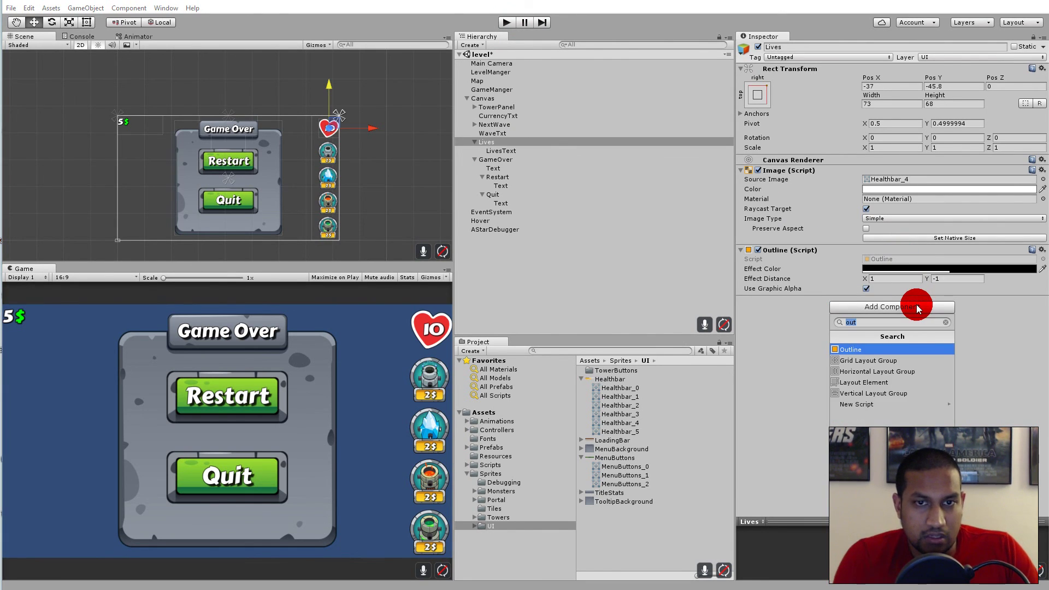
type("ad")
key("BackSpace")
key("BackSpace")
type("sha")
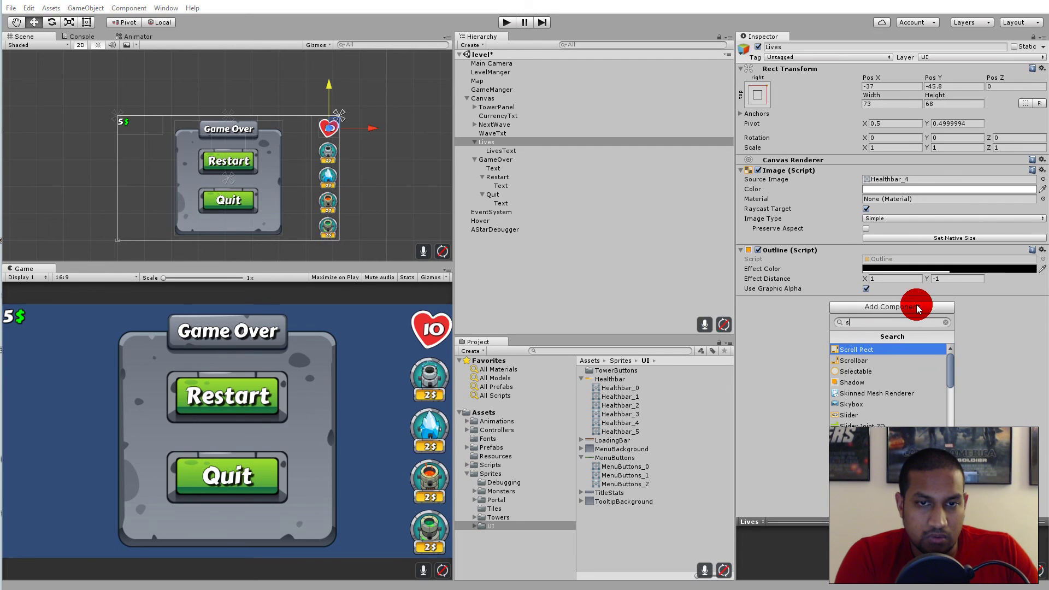
key("Return")
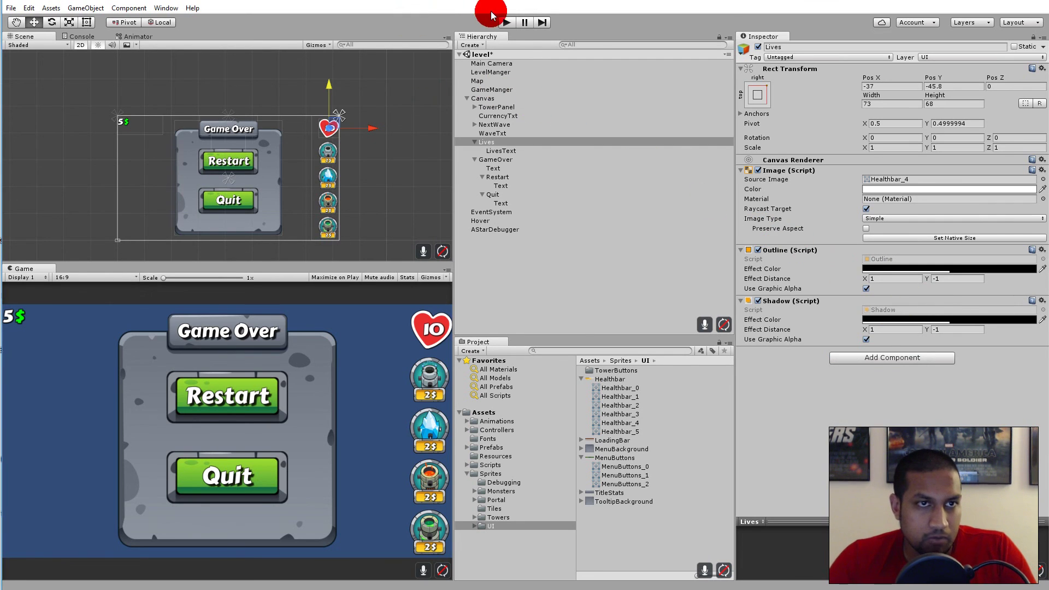
Step: Run the game to check the heart's outline and shadow against the map
left_click(506, 22)
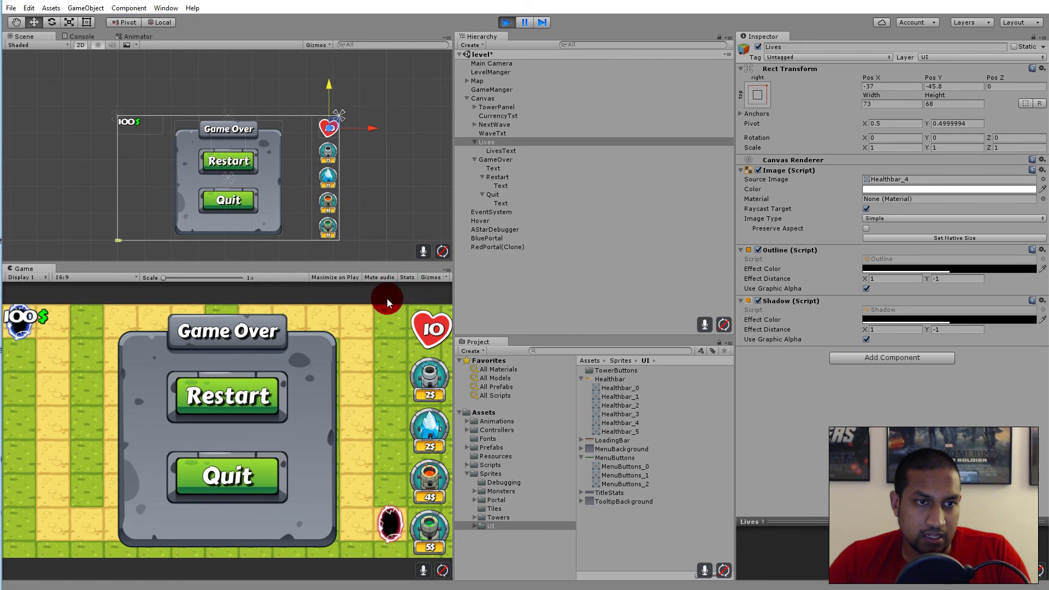
left_click(494, 44)
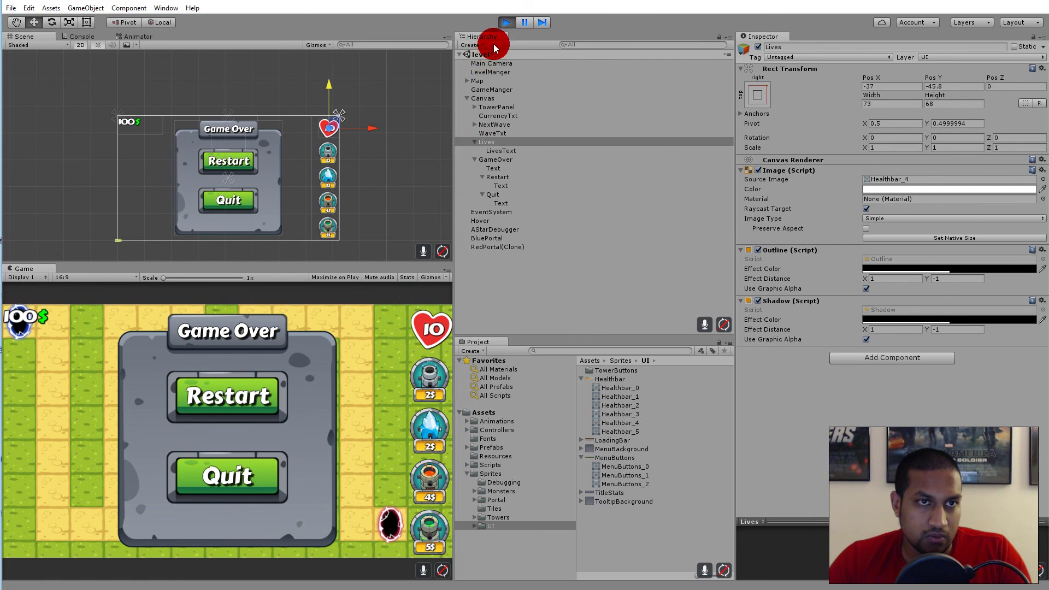